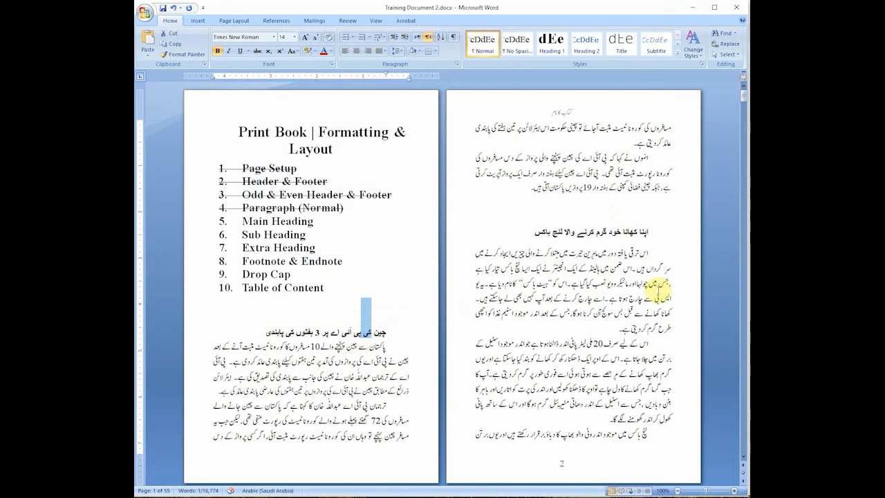
Step: Select the Urdu heading on page 1 and open the Heading 1 style for modification
triple_click(322, 333)
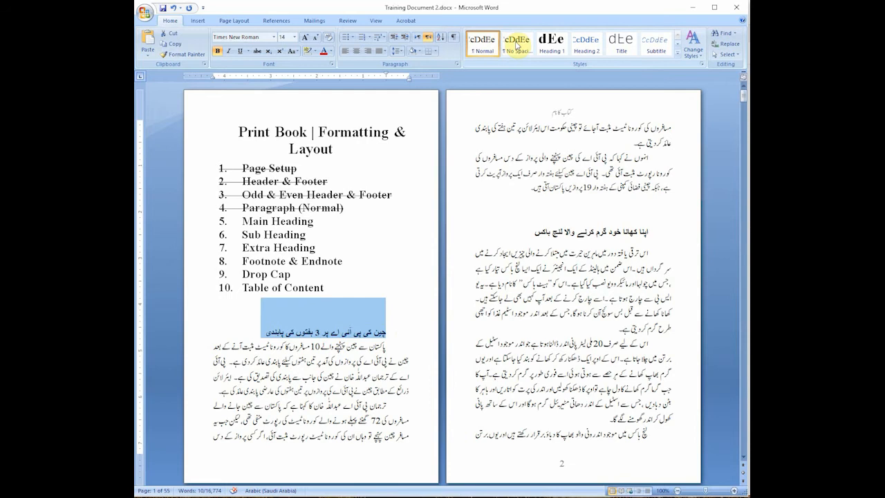
click(557, 50)
right_click(555, 47)
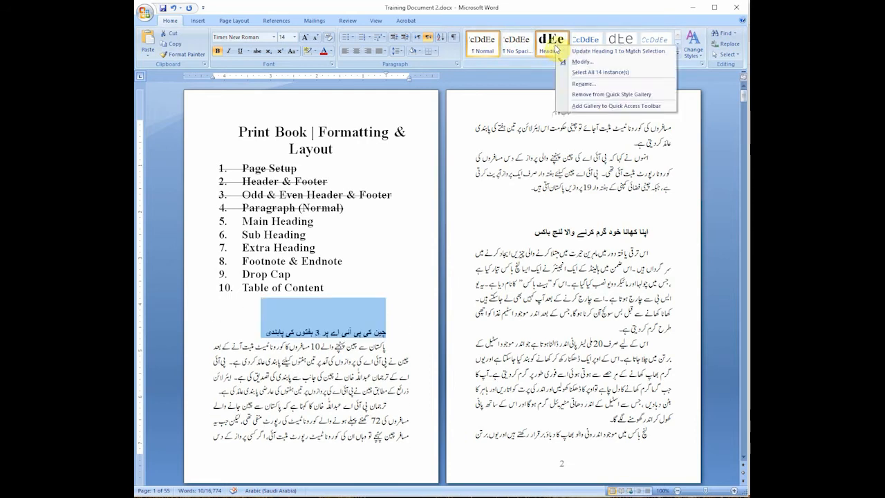
click(577, 61)
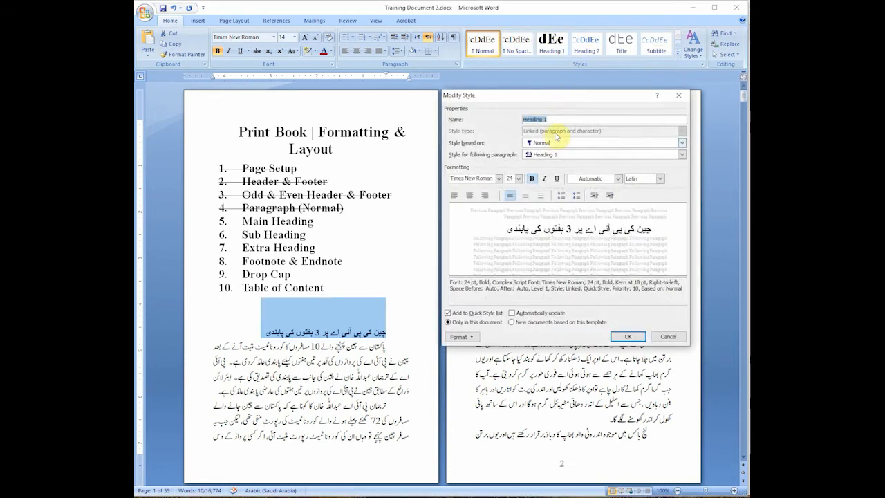
drag(559, 100, 585, 91)
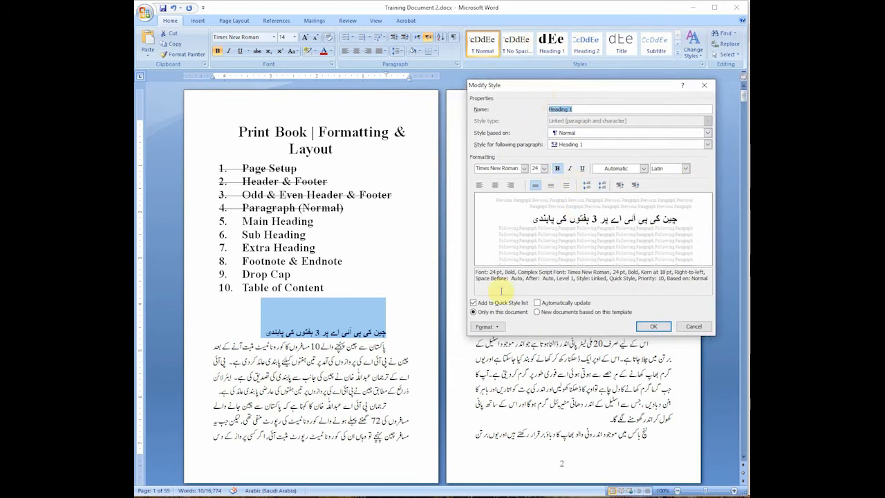
Step: Set the complex-script font of the Heading 1 style to Alvi Nastaleeq
click(504, 329)
click(497, 339)
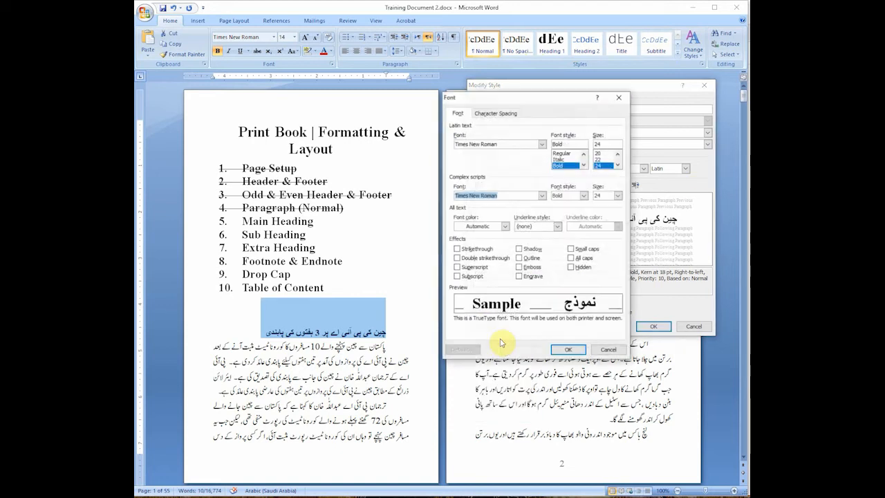
drag(519, 98, 334, 110)
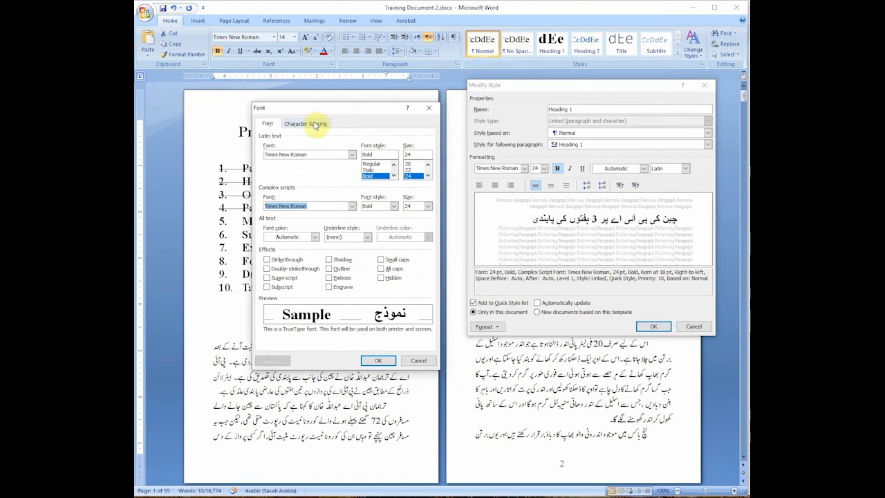
click(311, 123)
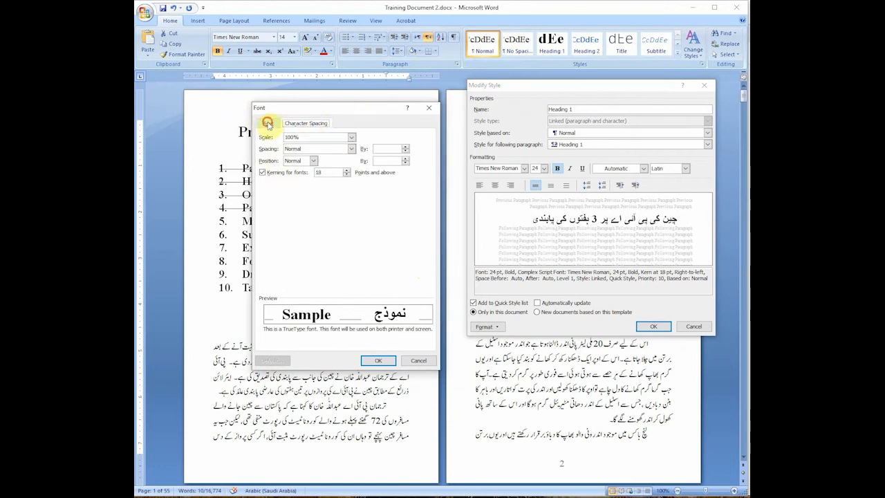
click(267, 123)
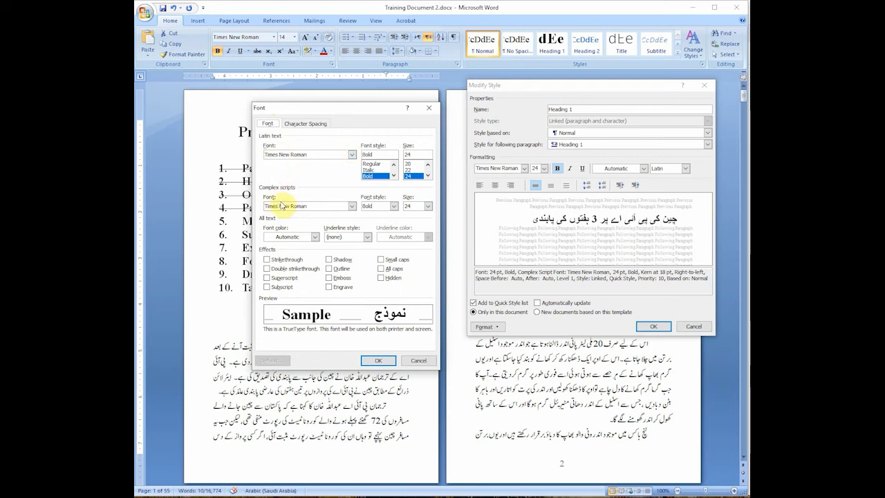
click(351, 205)
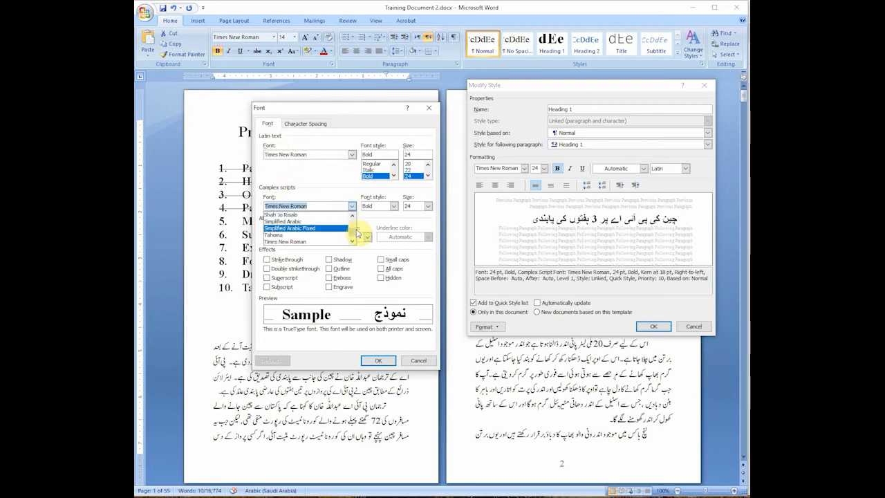
drag(354, 230, 351, 222)
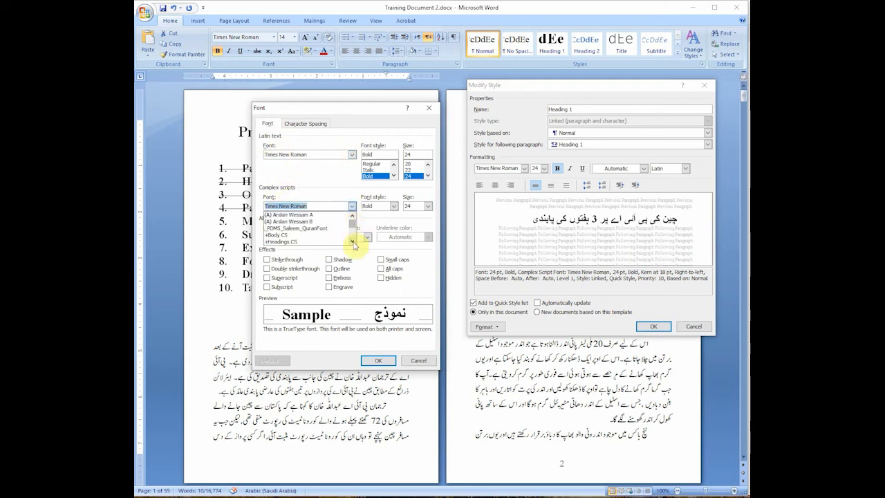
click(352, 241)
click(352, 241)
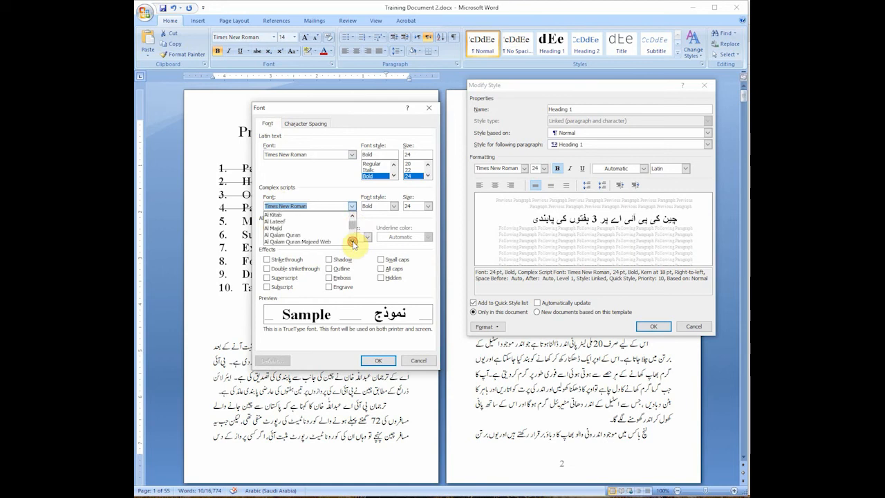
click(352, 242)
click(352, 241)
click(306, 235)
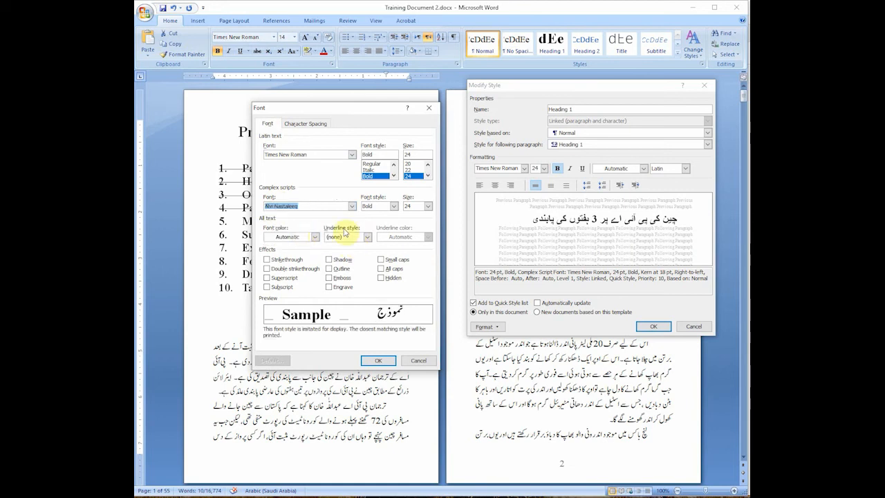
Step: Set both the Latin and complex-script font styles to Regular and the complex-script size to 26, and accept the font settings
click(391, 206)
click(384, 220)
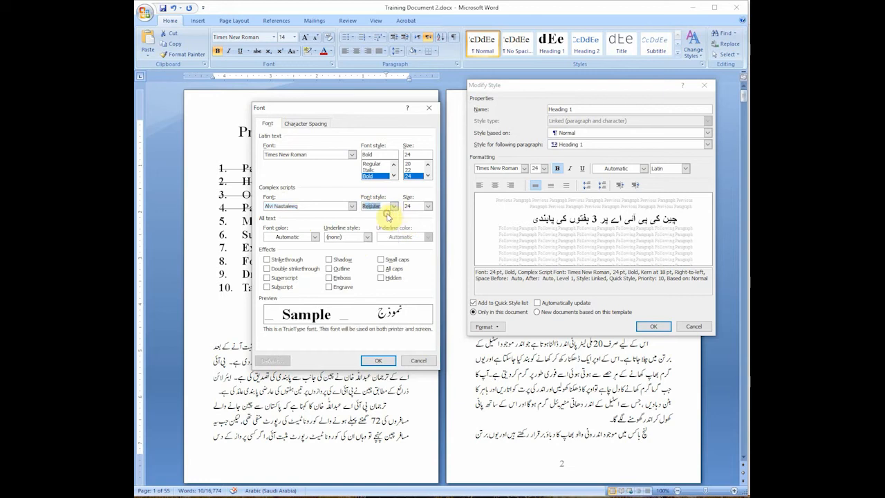
click(378, 164)
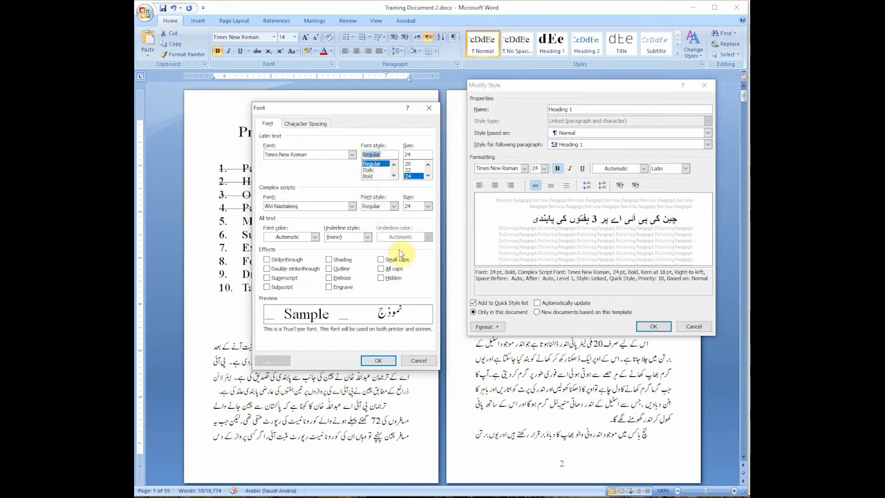
click(428, 207)
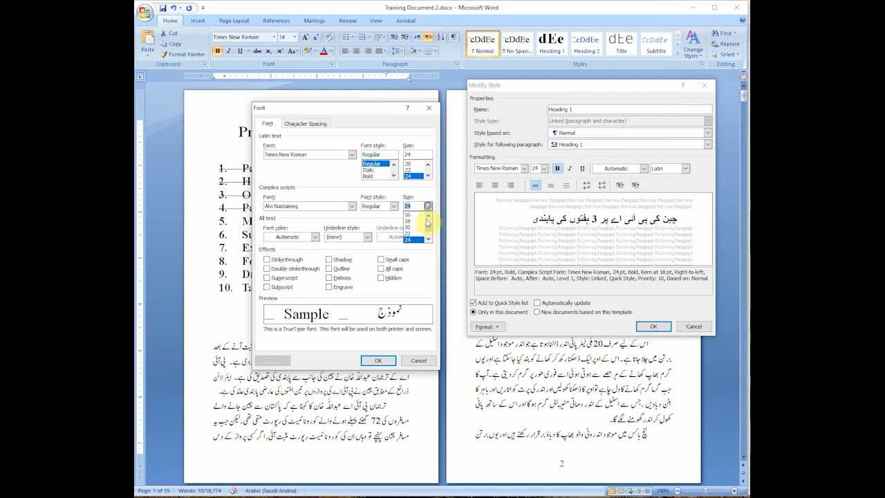
click(413, 240)
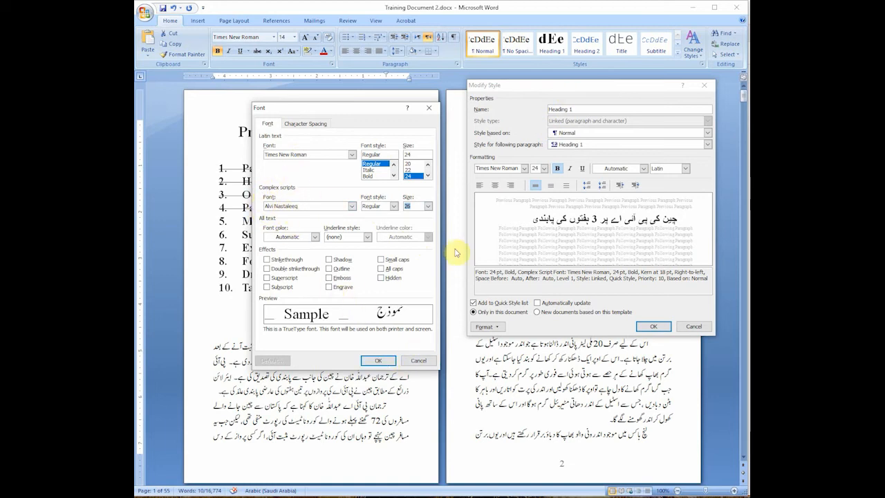
click(379, 361)
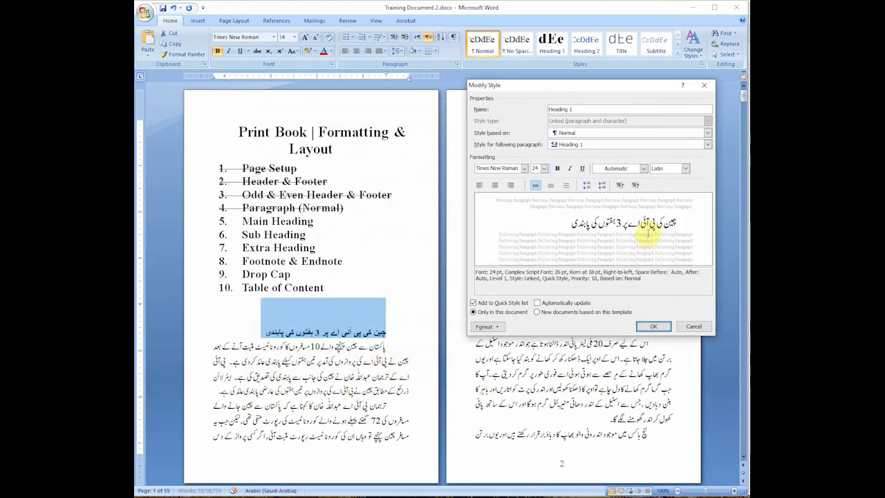
Step: Set the paragraph alignment of the Heading 1 style to Centered
click(492, 326)
click(503, 353)
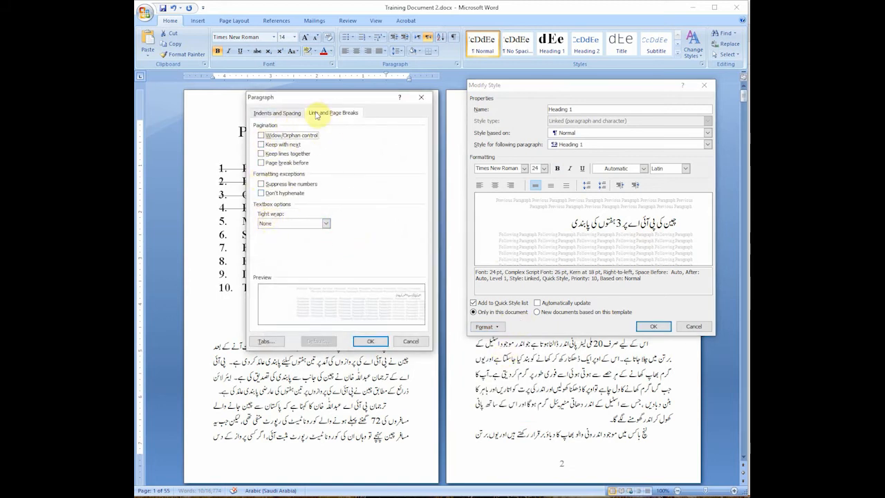
click(290, 113)
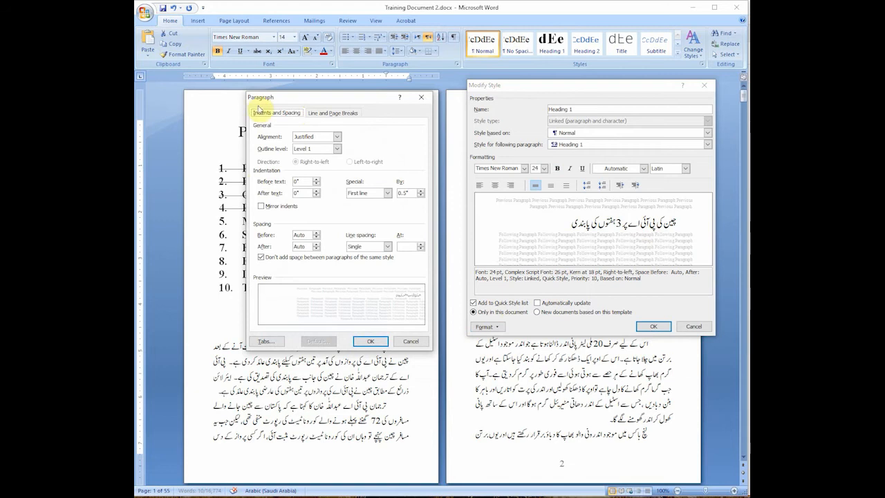
click(336, 138)
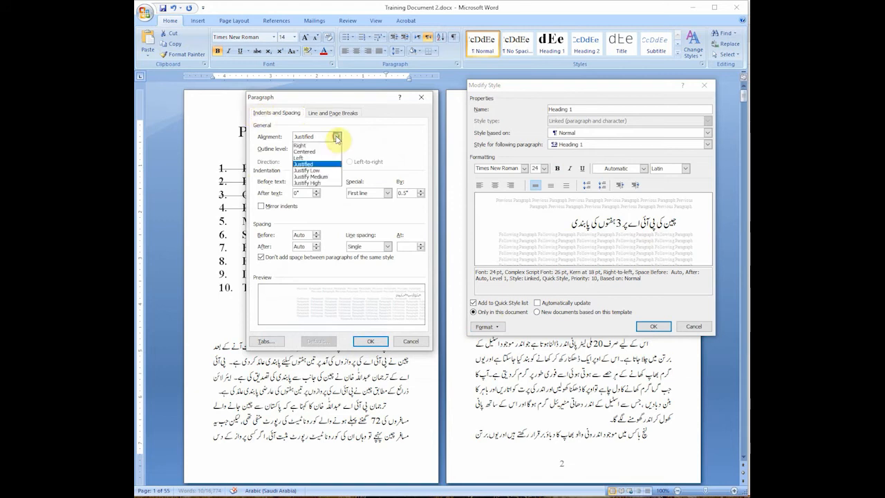
click(323, 151)
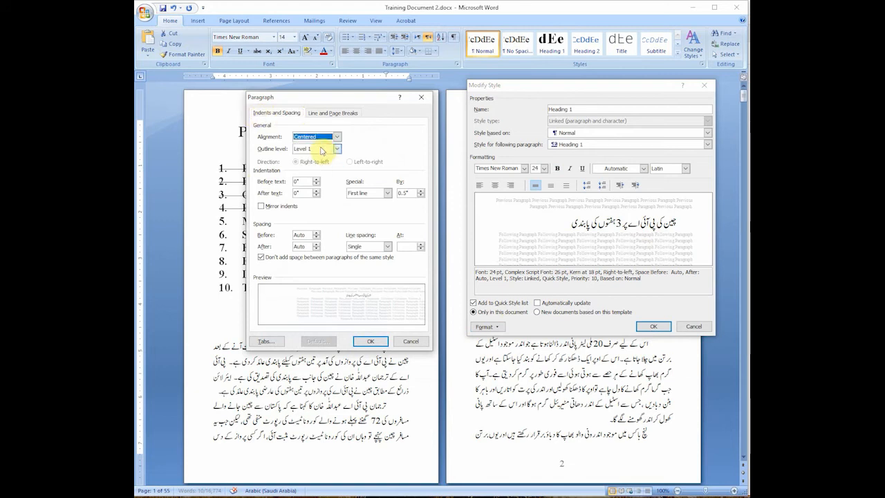
click(336, 137)
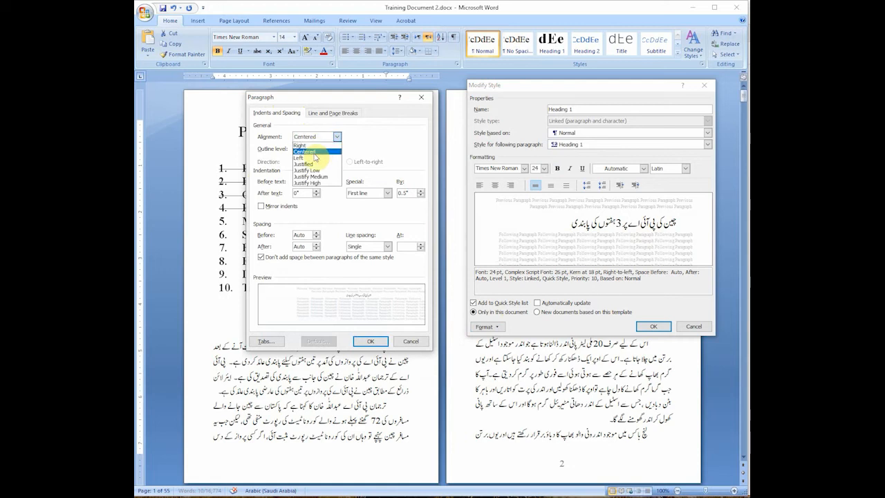
click(314, 152)
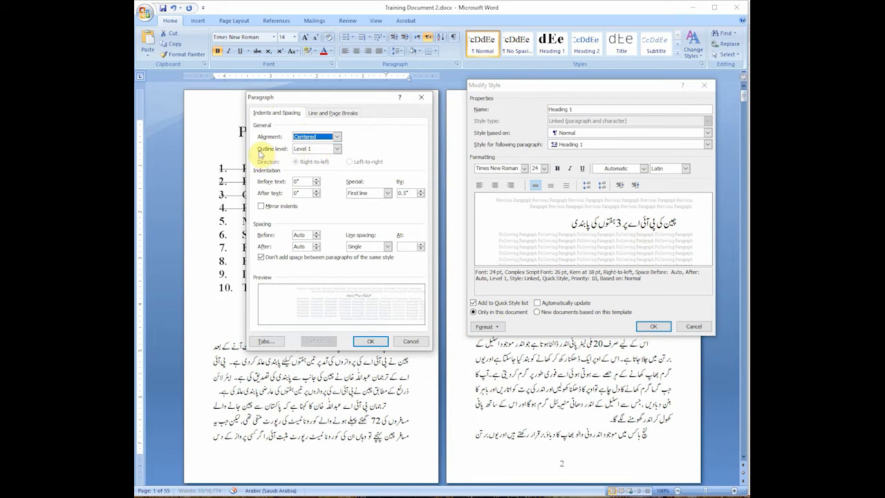
click(336, 150)
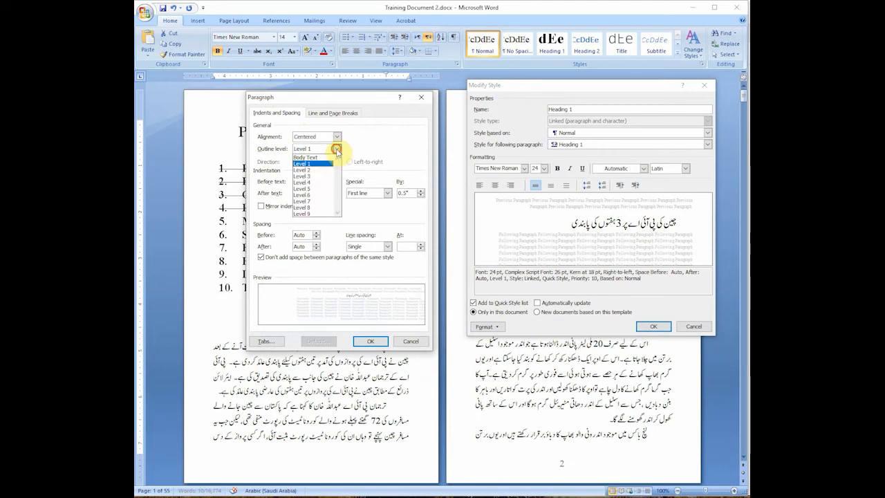
click(336, 149)
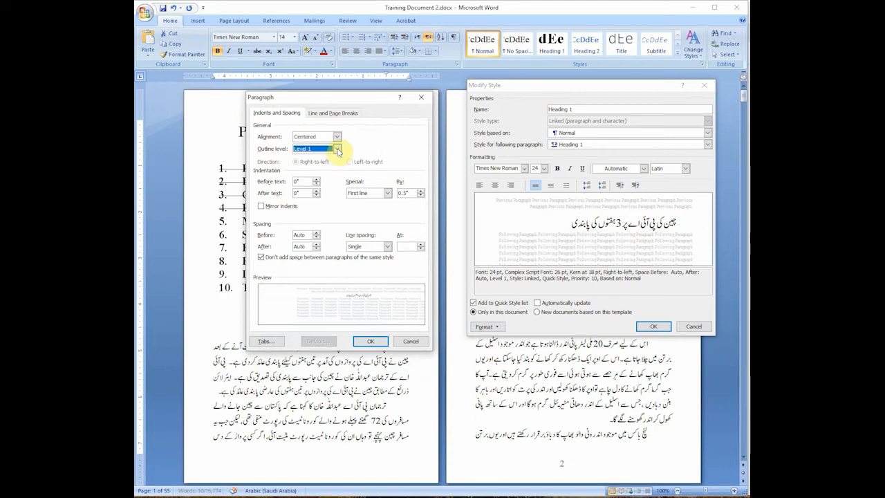
Step: Set the style's special indentation to (none) and its line spacing to Single, and accept the paragraph settings
click(387, 194)
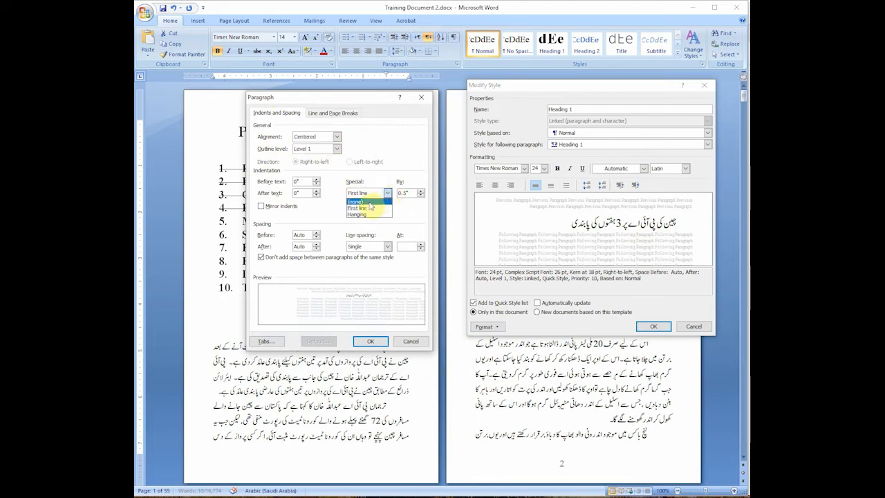
click(367, 202)
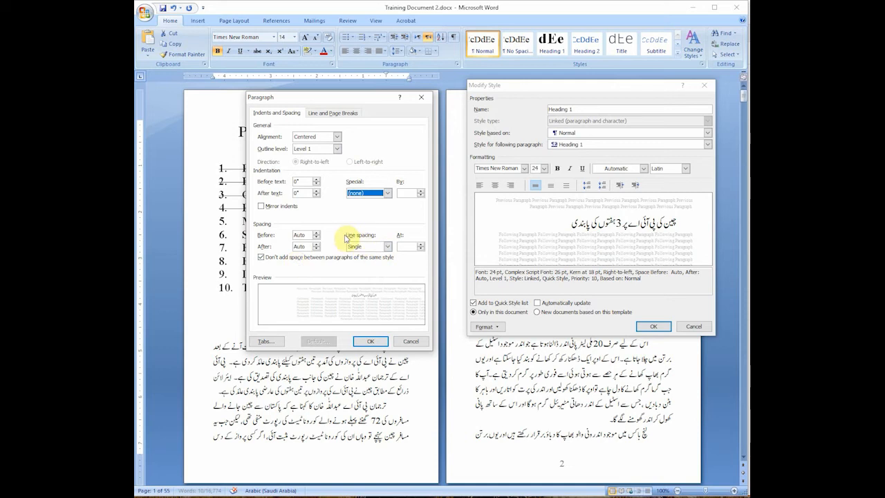
click(388, 247)
click(379, 256)
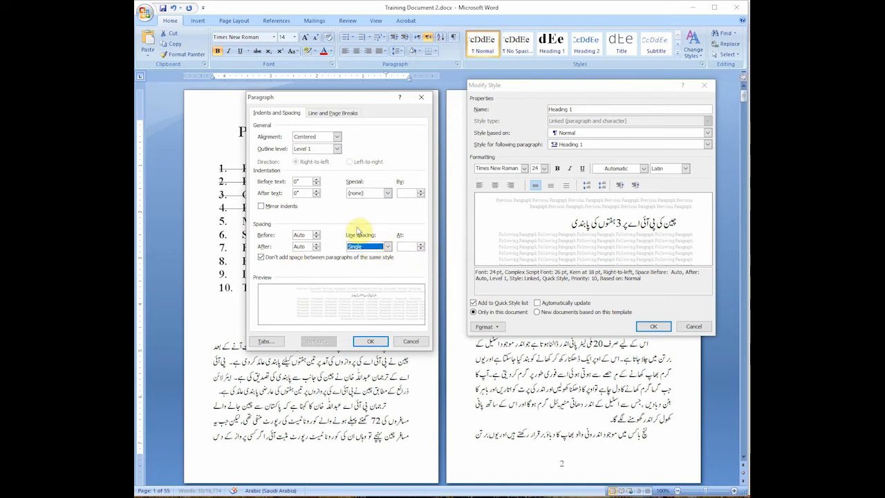
click(370, 343)
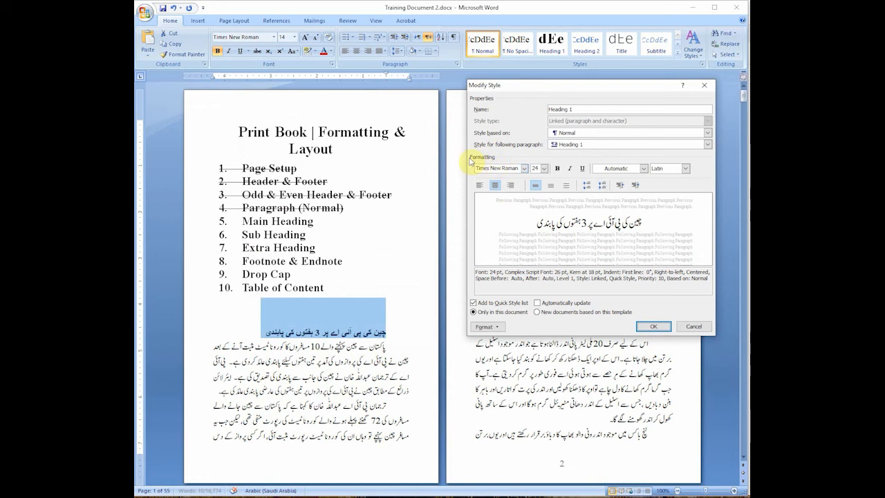
Step: Switch the style's script to Complex and save the modified Heading 1 style
click(686, 168)
click(668, 189)
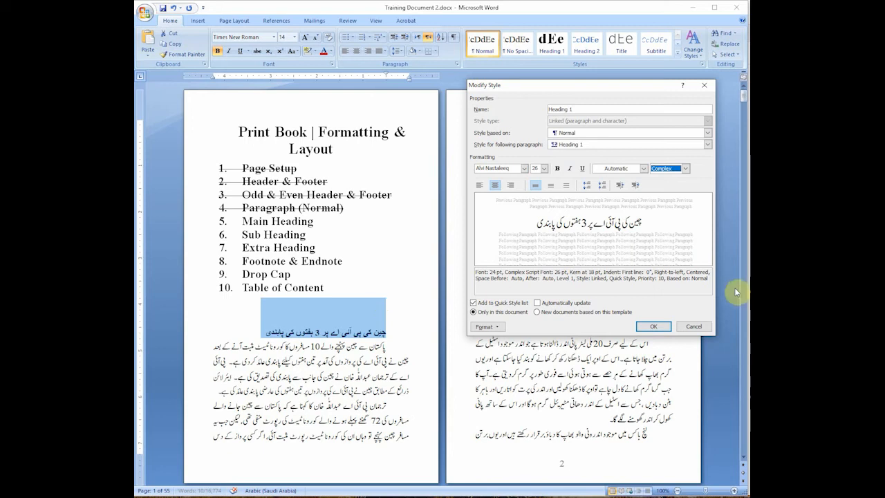
click(653, 326)
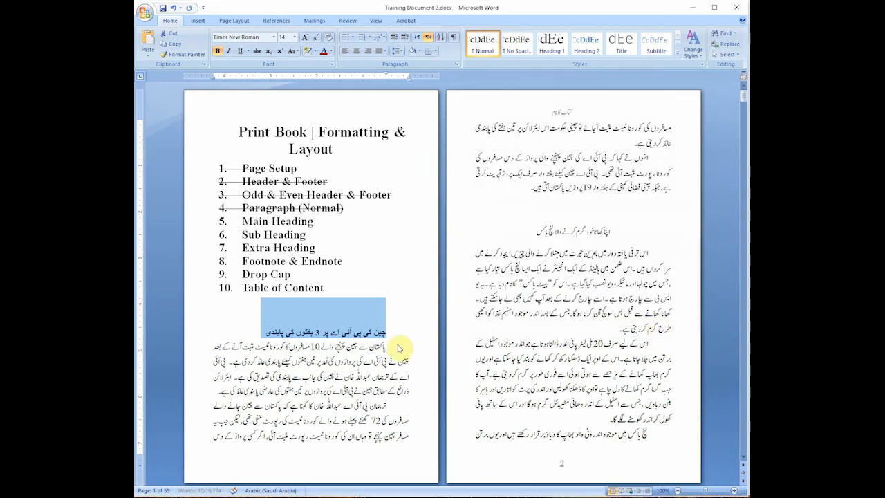
Step: Apply the Heading 1 style to the Urdu heading above the first paragraph on page 1
triple_click(361, 334)
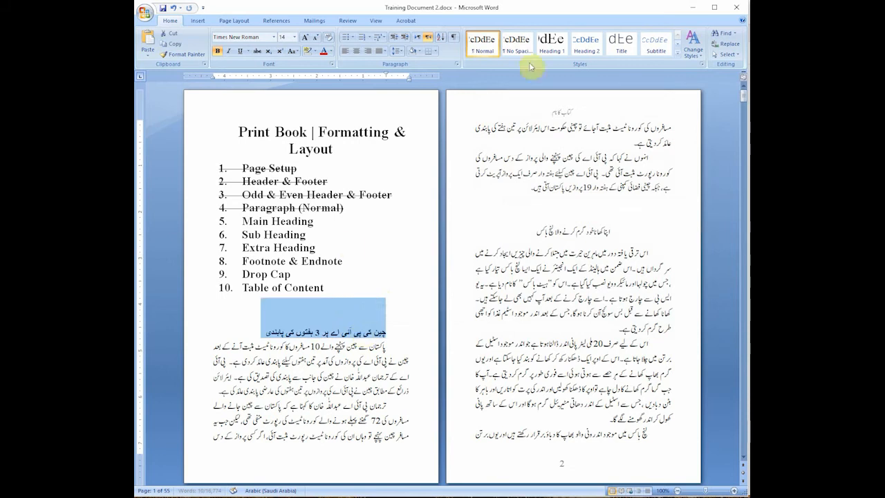
click(551, 43)
click(349, 316)
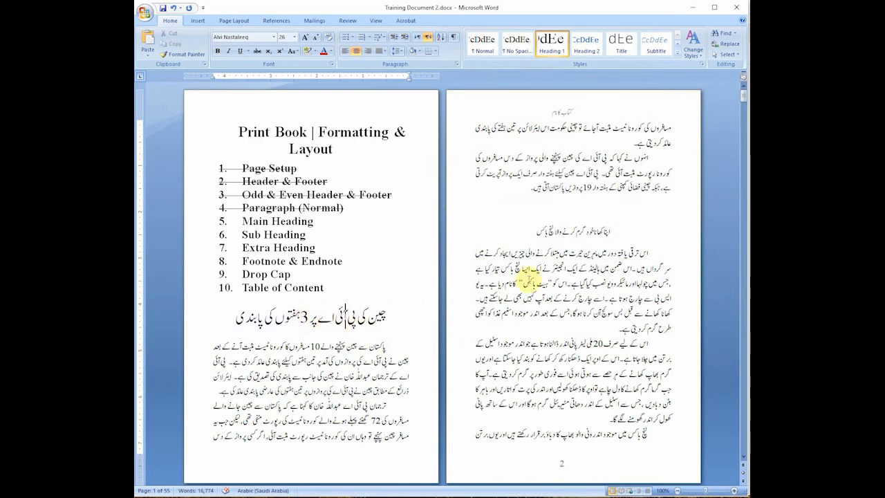
Step: Apply the Heading 1 style to the Urdu heading in the middle of page 2
double_click(579, 231)
click(584, 234)
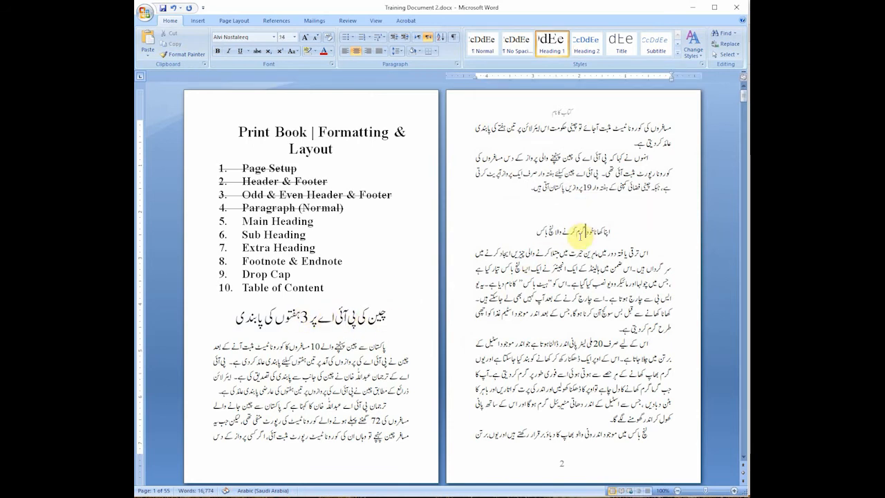
click(592, 233)
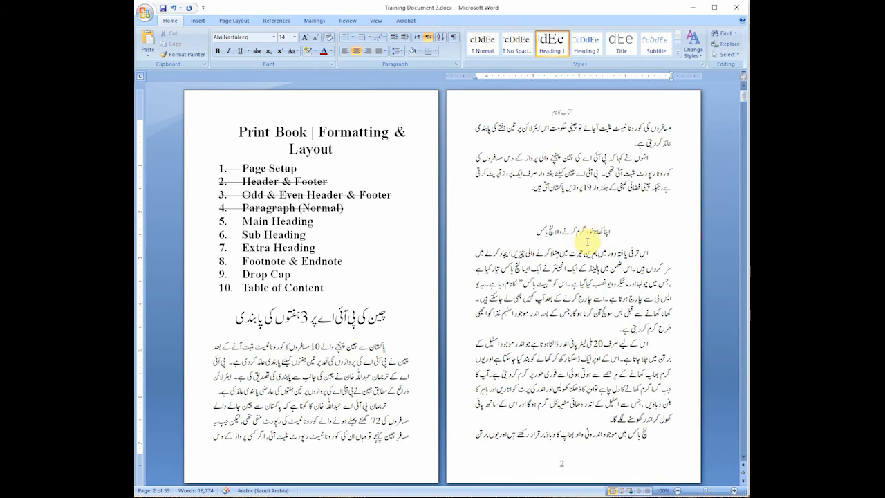
click(557, 48)
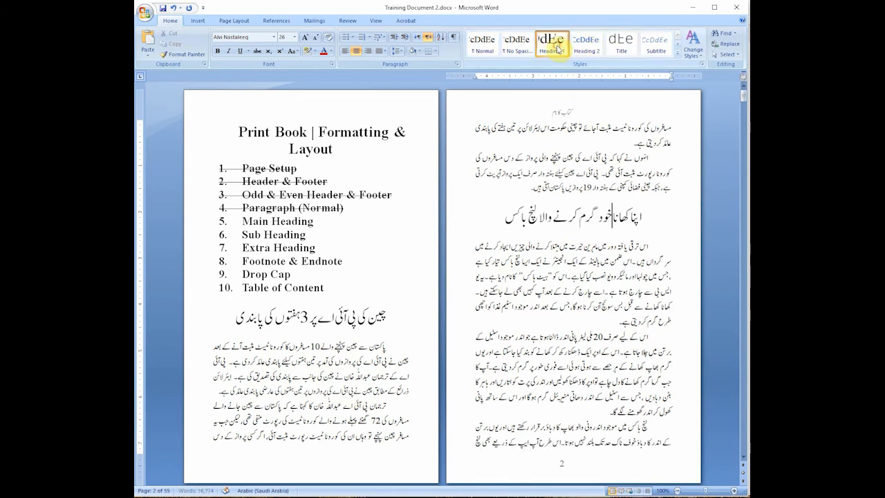
Step: Apply the Heading 1 style to the first Urdu heading on page 3, below the two-line opening paragraph
scroll(620, 242, down, 1)
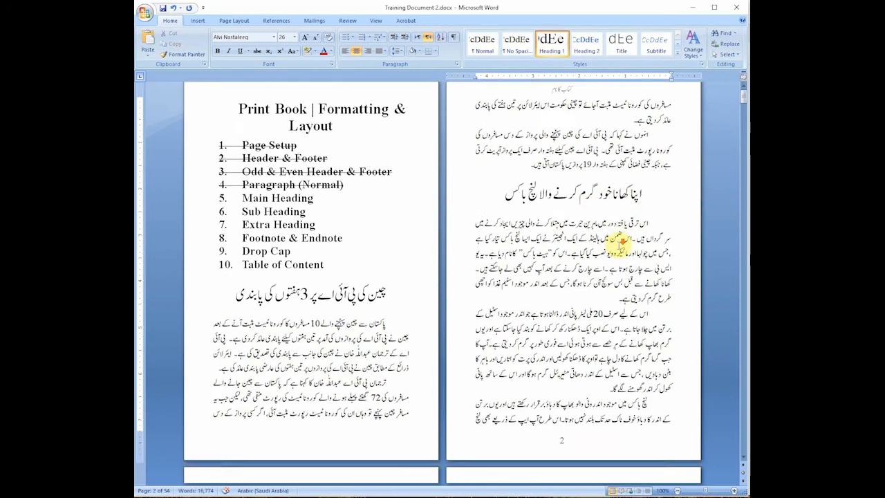
scroll(620, 242, down, 5)
click(334, 333)
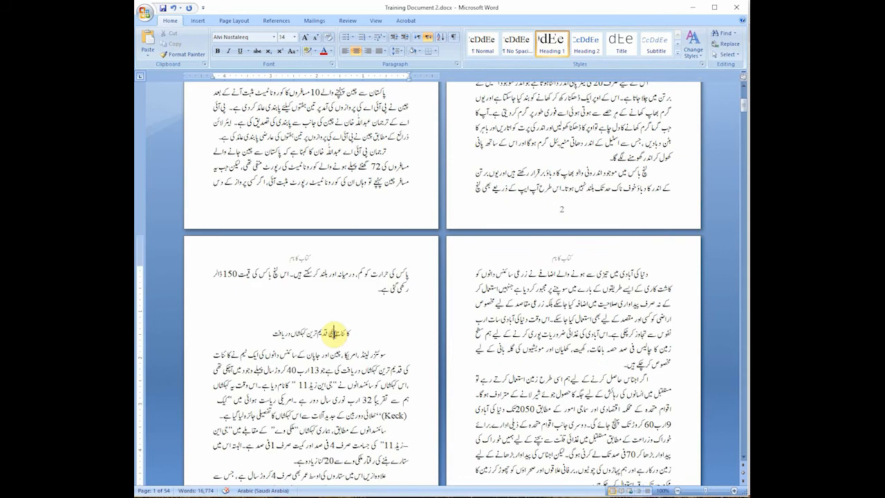
click(557, 48)
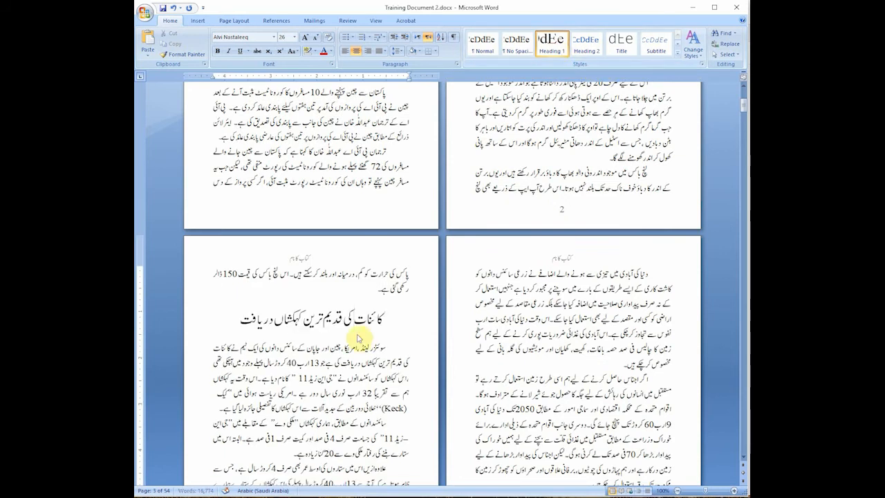
Step: Apply the Heading 1 style to the Urdu heading at the end of page 3
scroll(357, 332, down, 5)
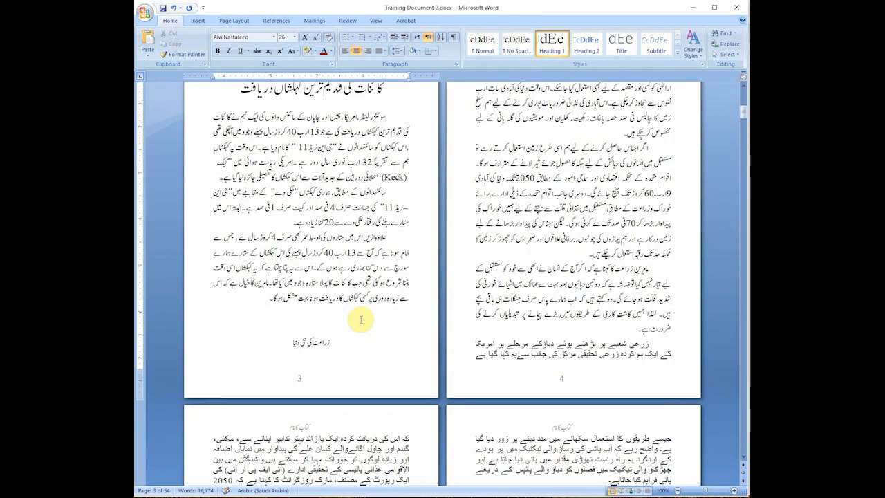
click(315, 340)
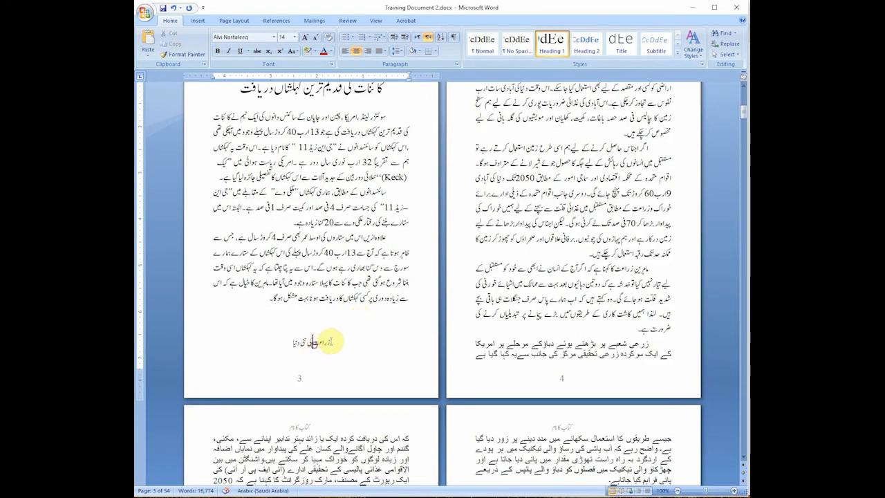
click(556, 49)
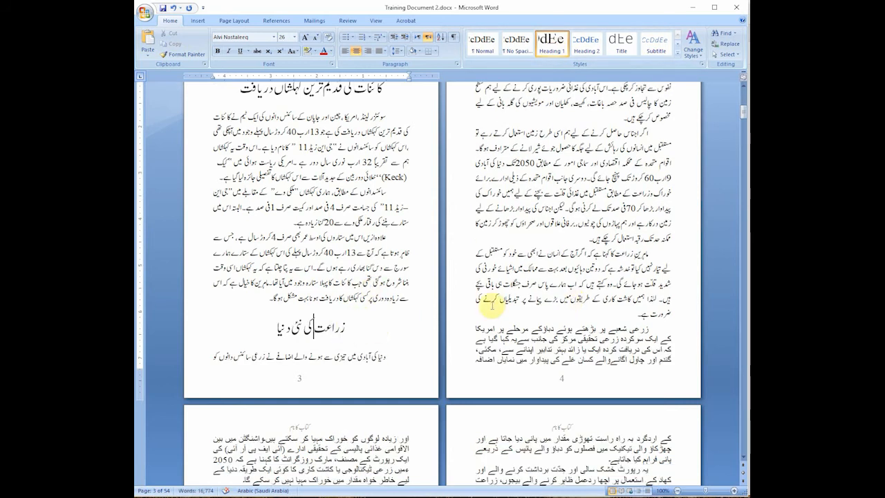
Step: Apply the Normal style to the unformatted last paragraph on page 4
scroll(589, 293, up, 2)
scroll(591, 299, up, 3)
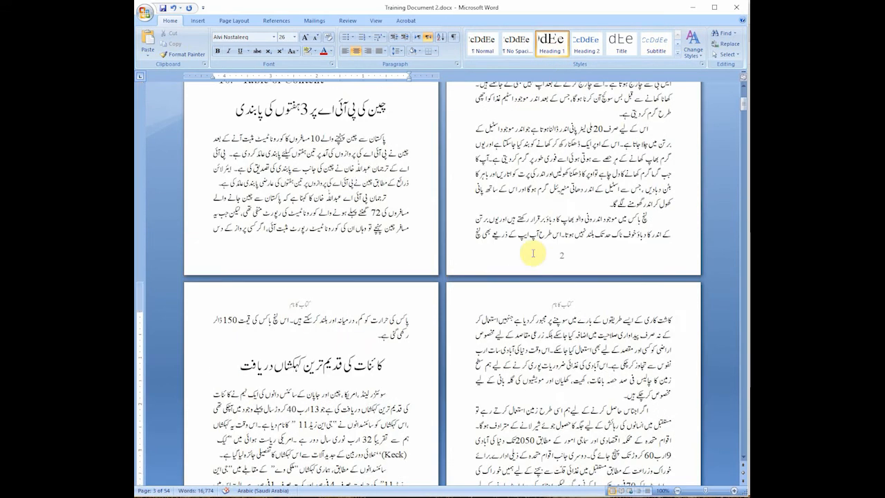
scroll(624, 238, down, 1)
scroll(626, 236, down, 2)
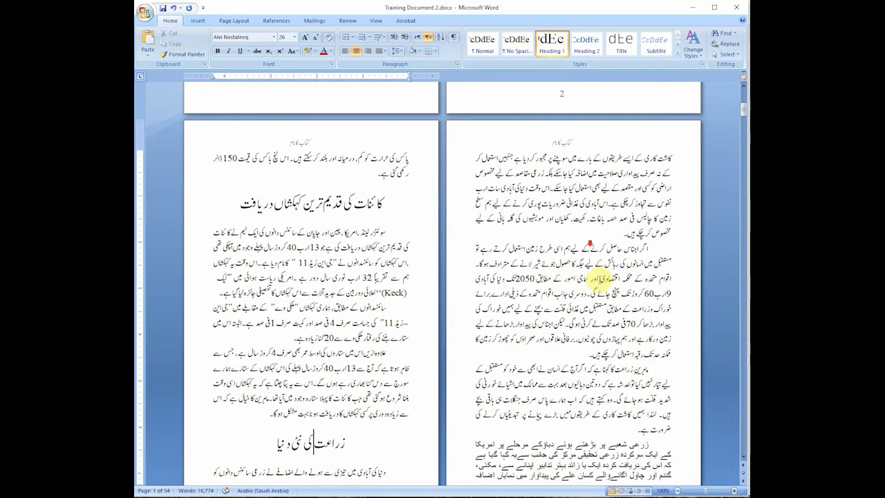
scroll(625, 277, down, 2)
scroll(635, 275, down, 2)
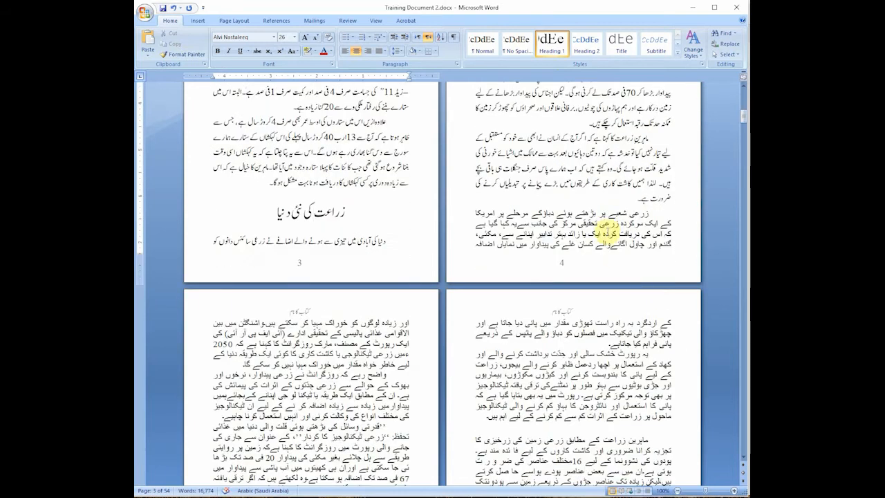
click(606, 225)
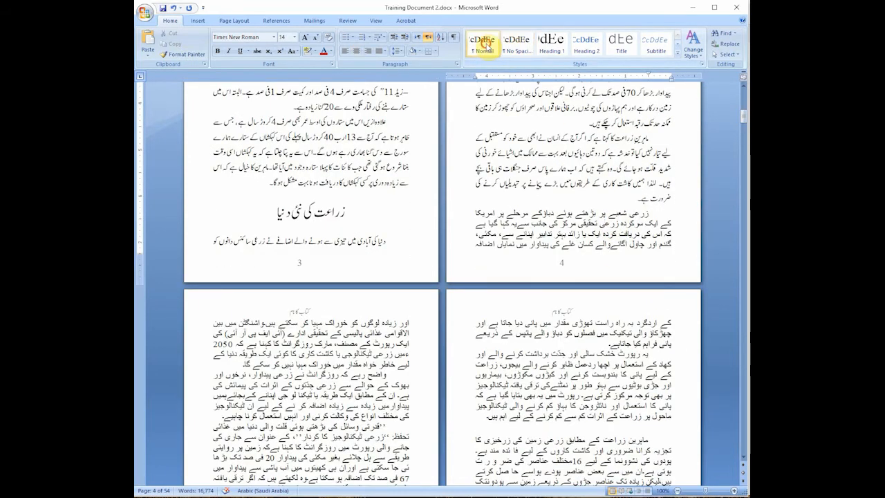
click(483, 43)
Step: Apply the Normal style to the second and third paragraphs on page 5
scroll(625, 253, down, 2)
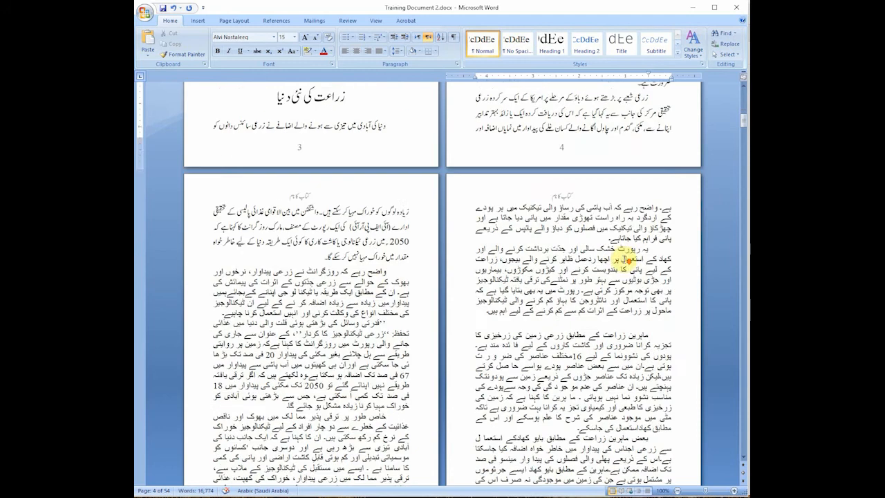
click(367, 279)
click(482, 43)
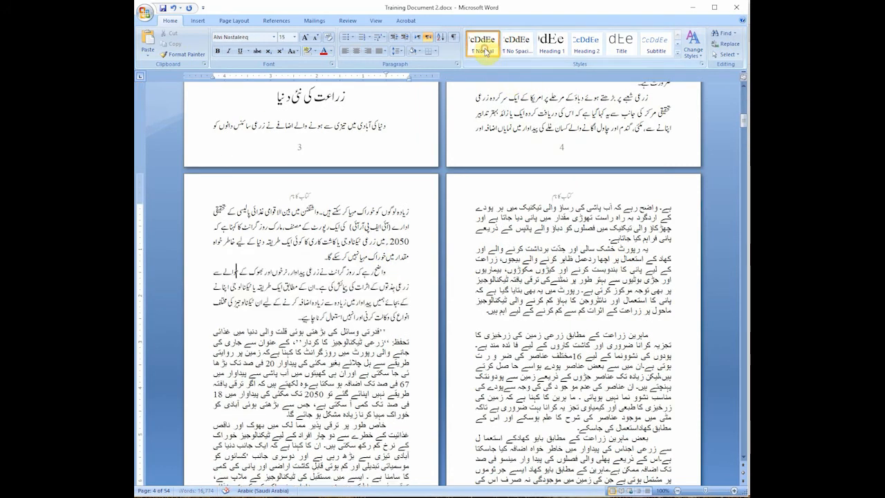
scroll(463, 304, down, 1)
click(336, 287)
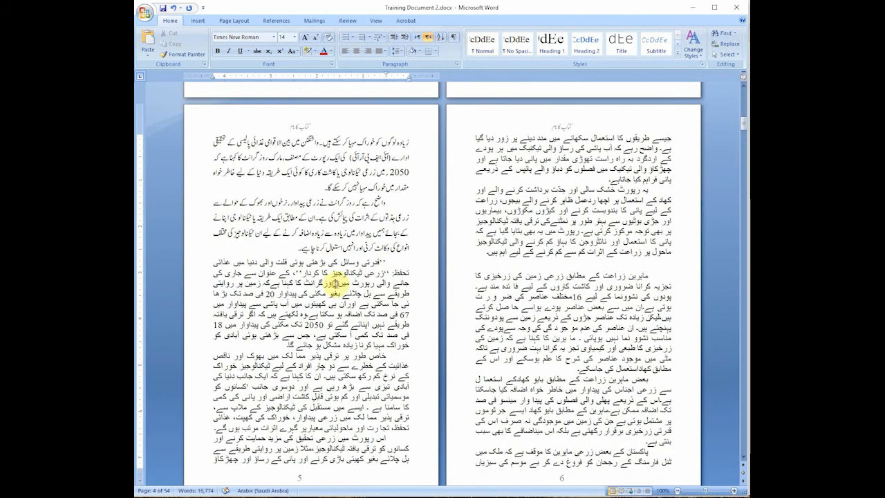
click(482, 45)
Step: Apply the Normal style to the last two paragraphs on page 5
scroll(368, 296, down, 4)
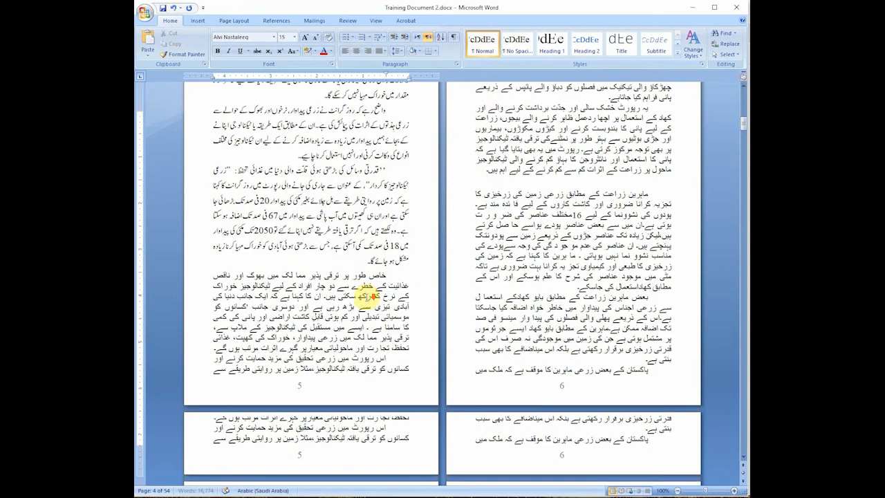
click(356, 319)
click(489, 49)
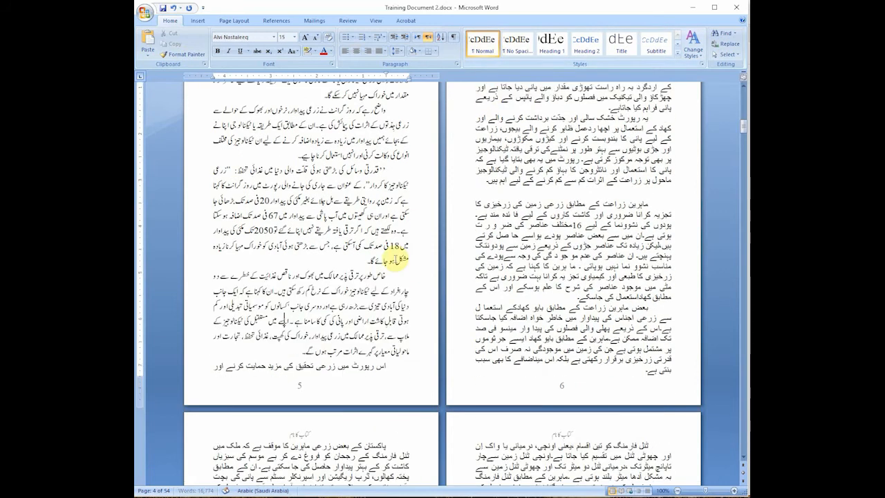
click(372, 368)
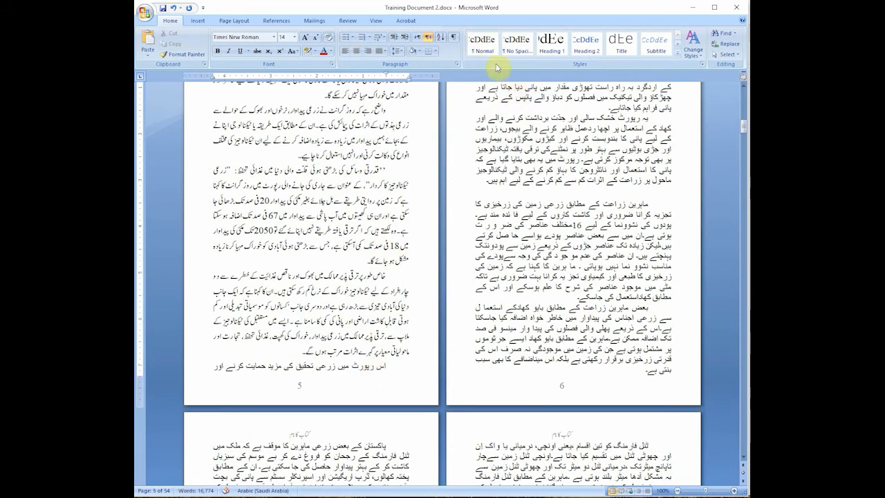
click(482, 44)
Step: Apply the Normal style to the three remaining unformatted paragraphs on page 6
click(487, 177)
scroll(616, 241, up, 3)
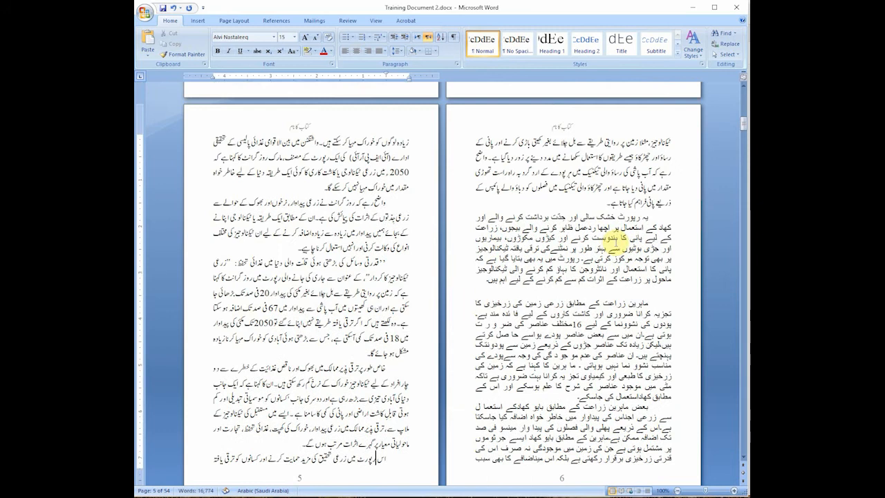
scroll(553, 173, down, 1)
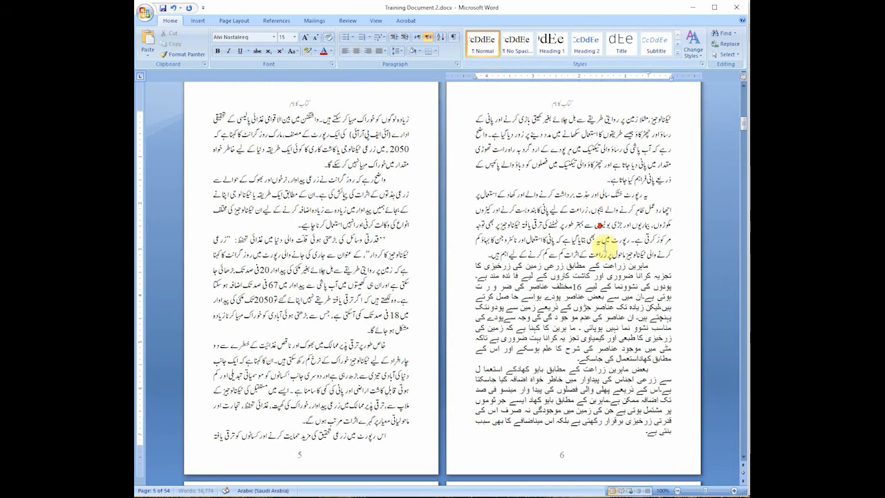
click(614, 270)
click(480, 49)
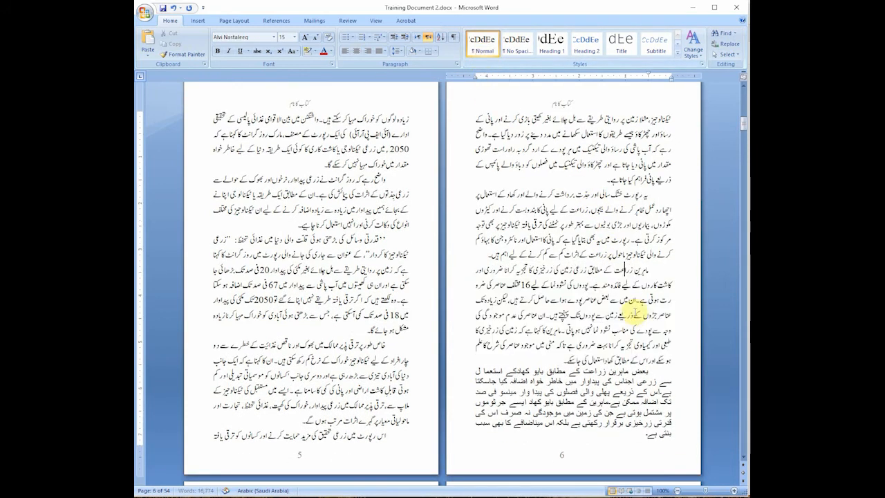
scroll(627, 310, down, 3)
click(480, 50)
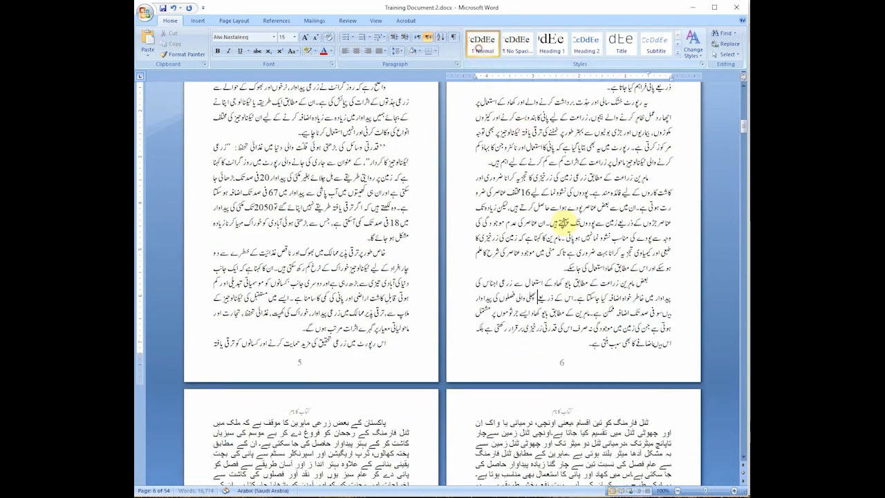
Step: Review the formatted pages back to page 1 and examine the style applied to the Urdu heading there
scroll(608, 238, up, 5)
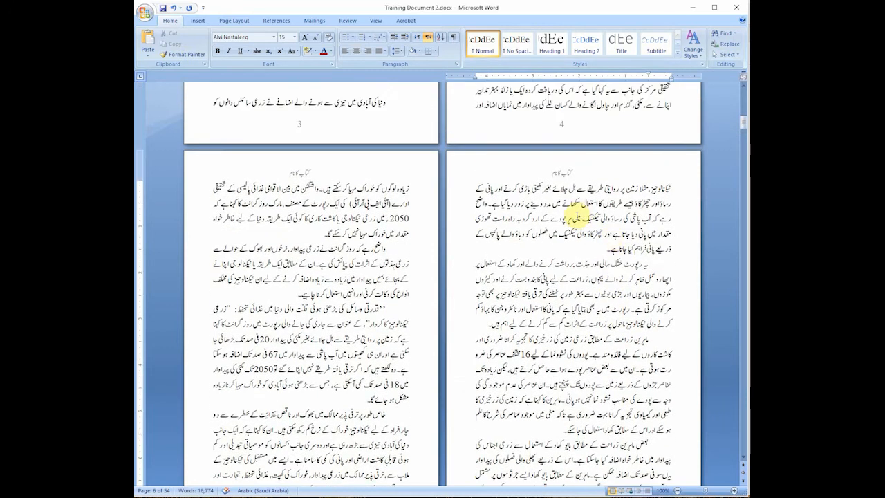
scroll(595, 251, up, 9)
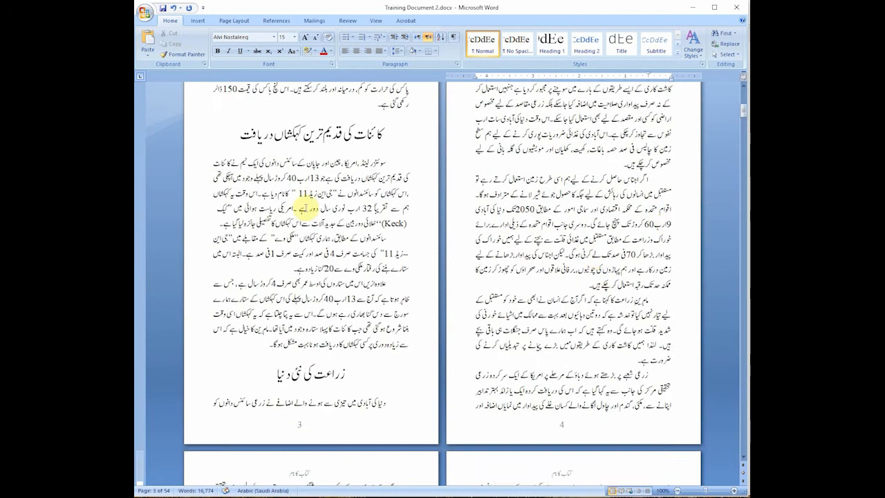
scroll(667, 273, up, 15)
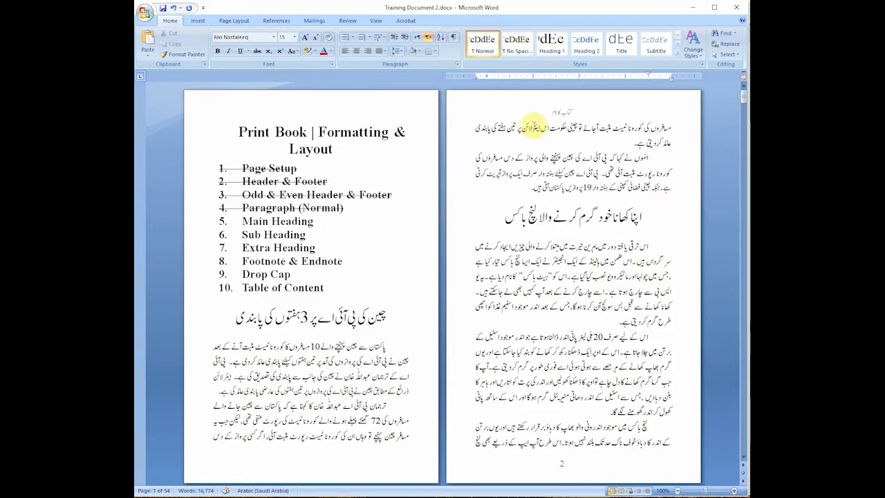
click(347, 317)
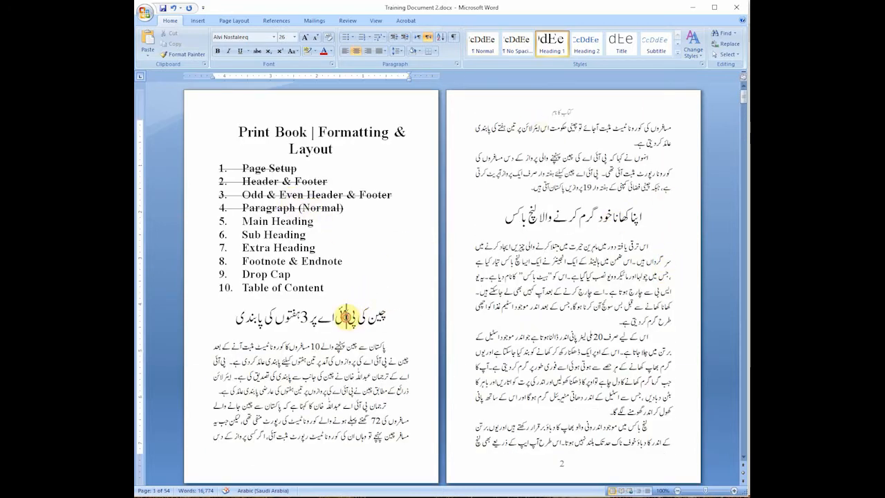
double_click(347, 316)
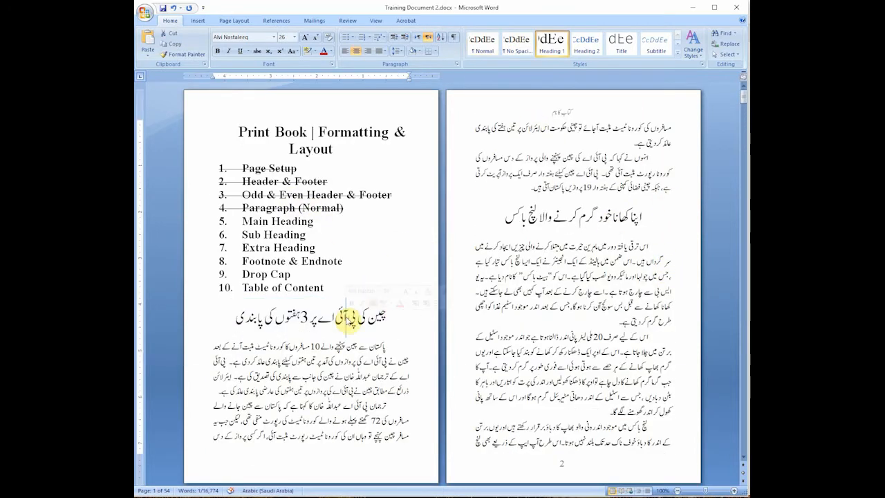
triple_click(347, 318)
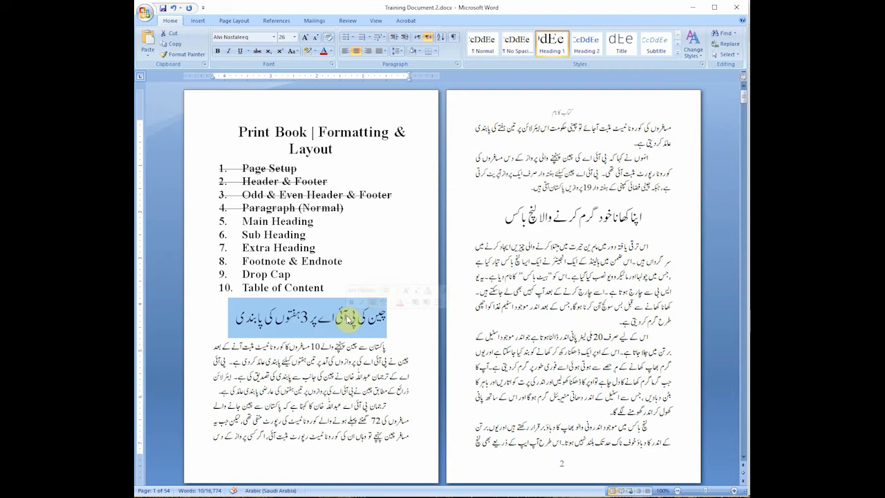
click(351, 318)
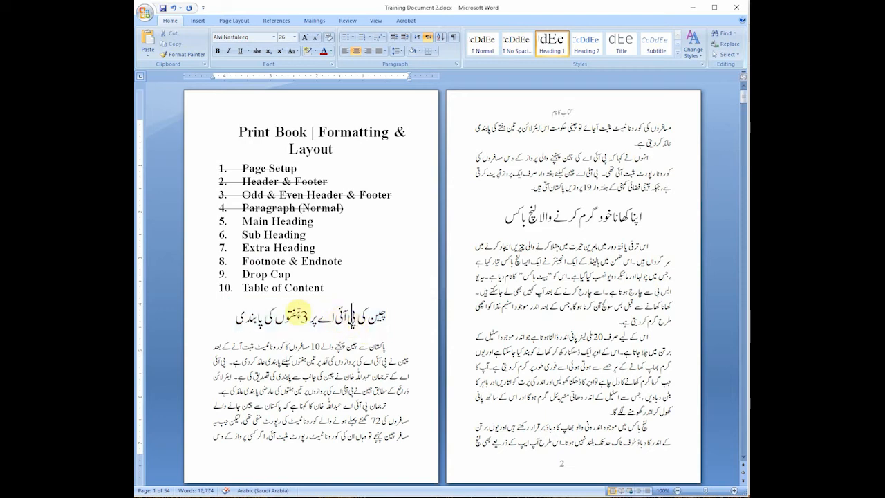
click(313, 316)
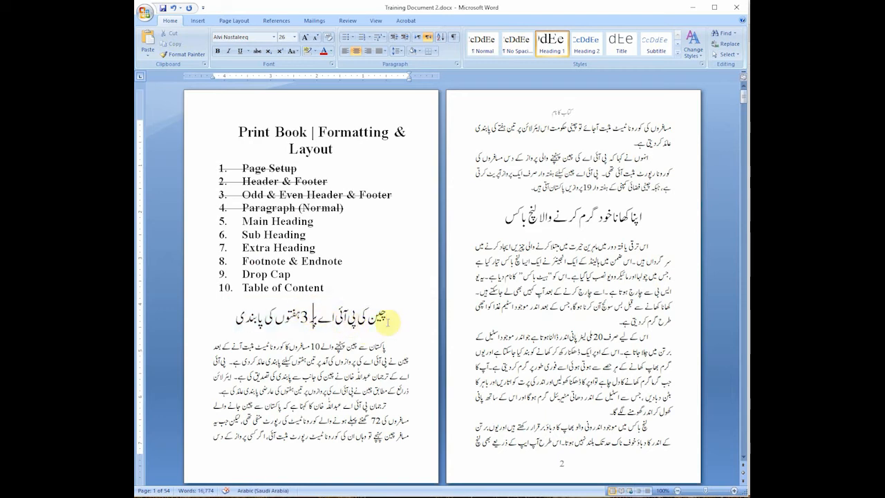
Step: Try an empty line above the Urdu heading on page 1, and remove it again
key(Return)
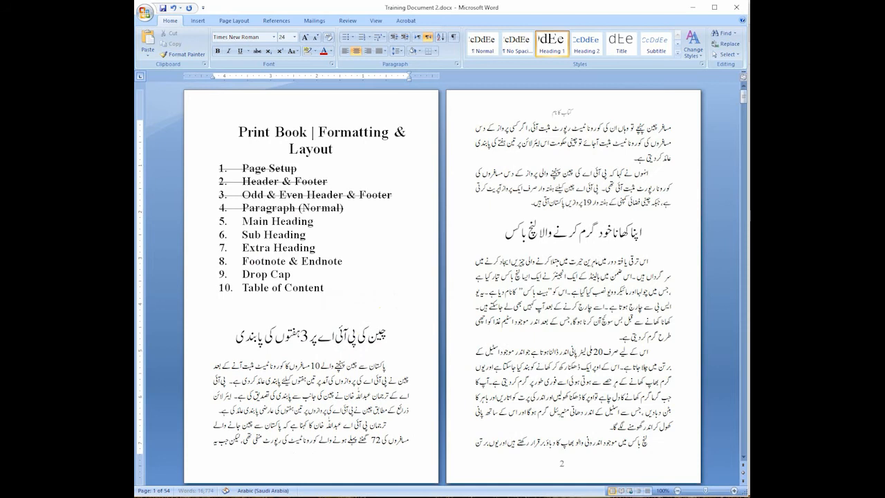
key(Up)
key(Delete)
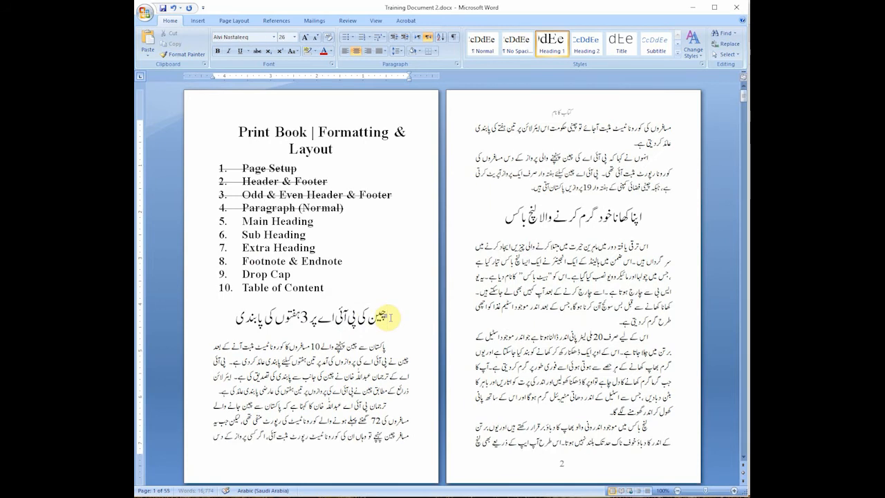
Step: Modify the Heading 1 style's paragraph settings so that it uses Page break before
triple_click(373, 317)
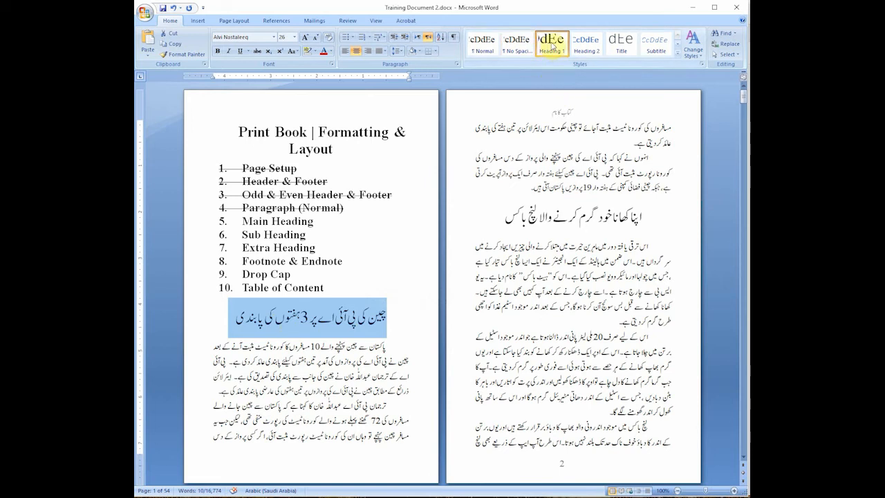
right_click(552, 46)
click(573, 58)
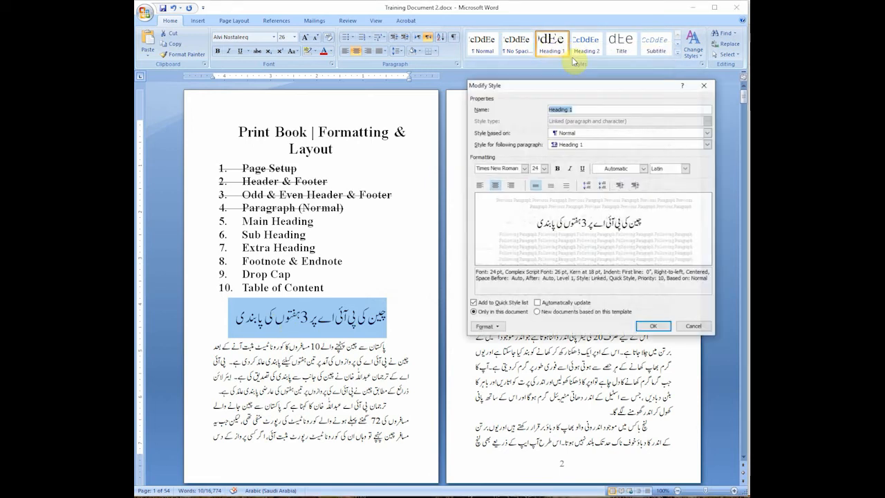
drag(557, 85, 488, 94)
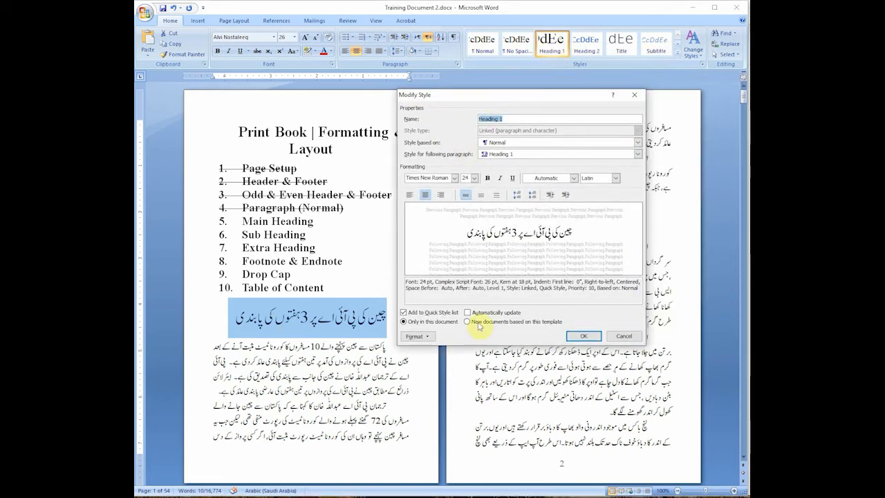
click(423, 337)
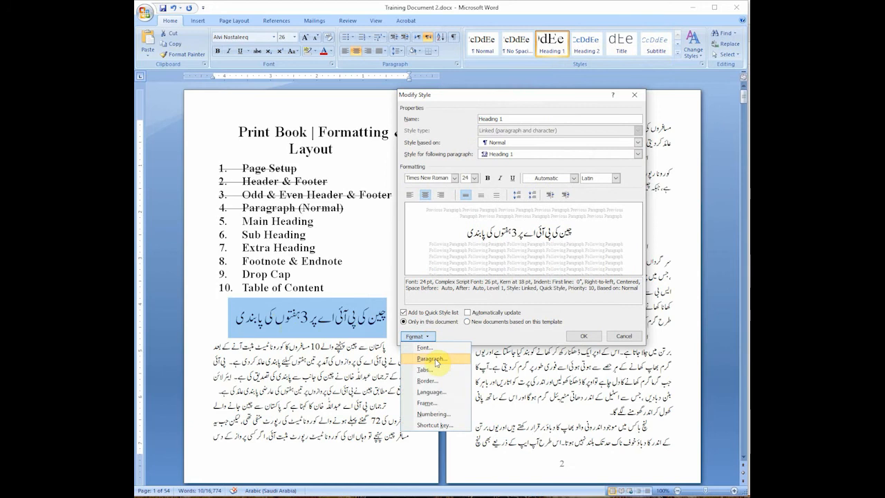
click(436, 360)
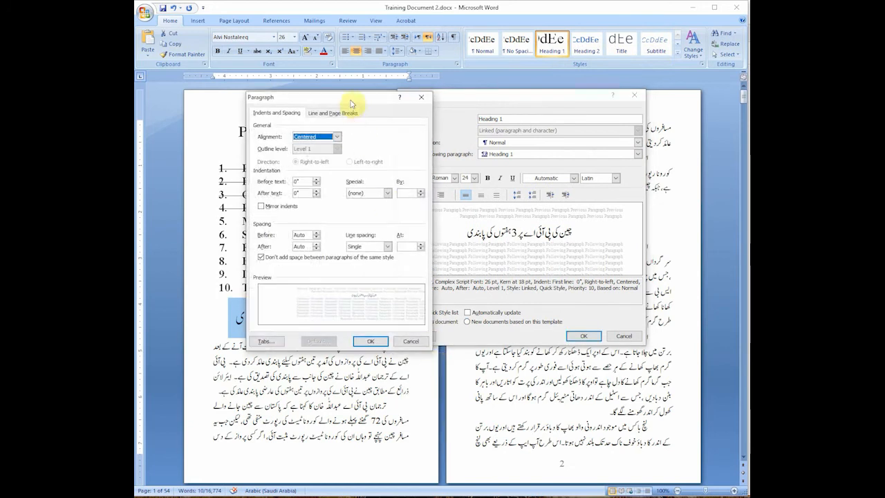
drag(349, 99, 321, 129)
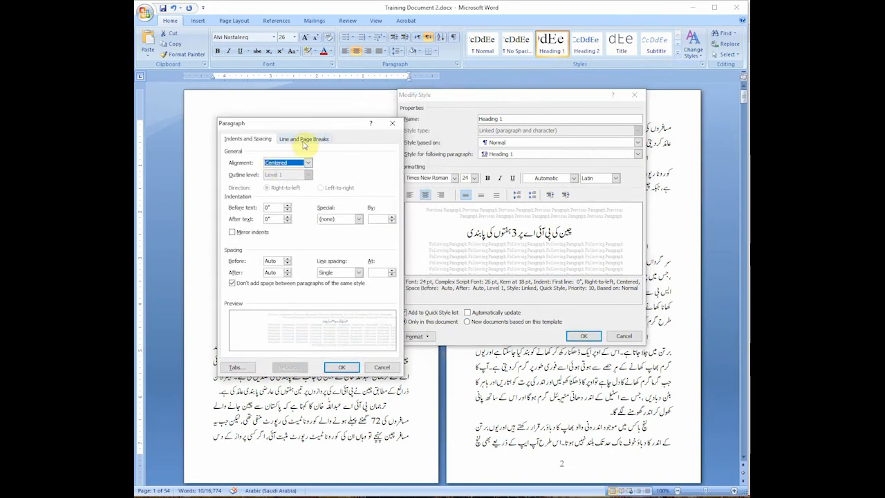
click(299, 143)
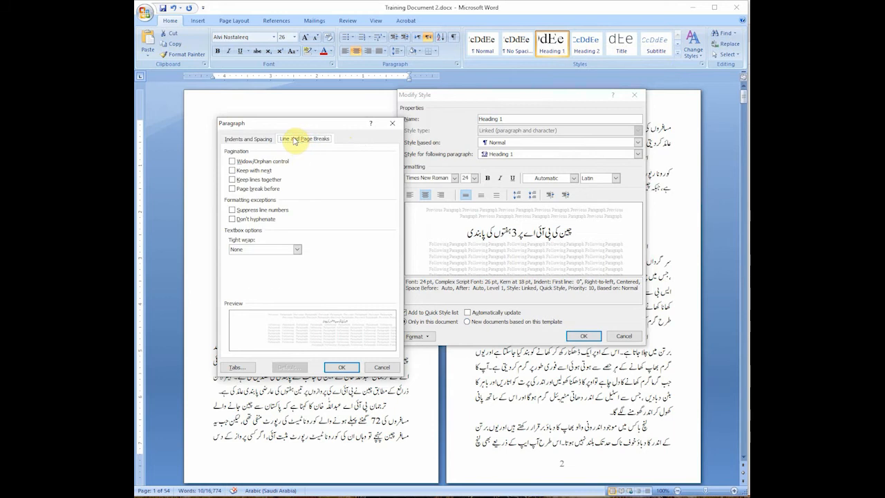
click(235, 191)
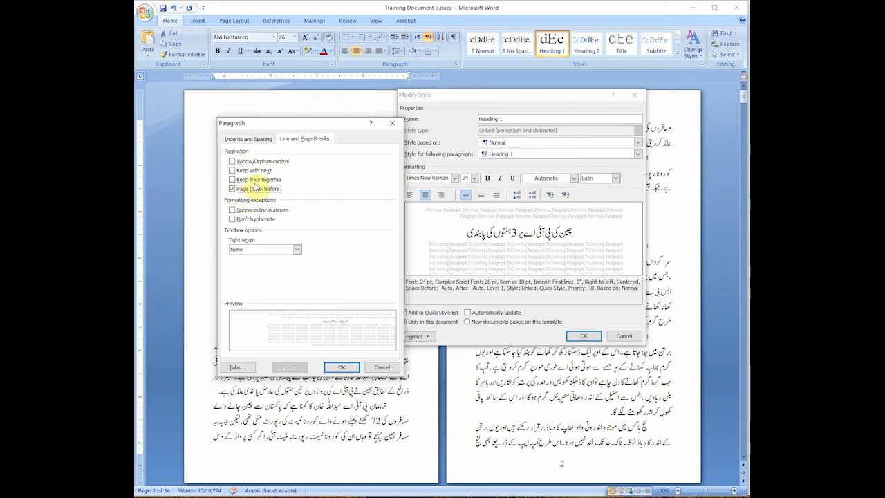
click(344, 367)
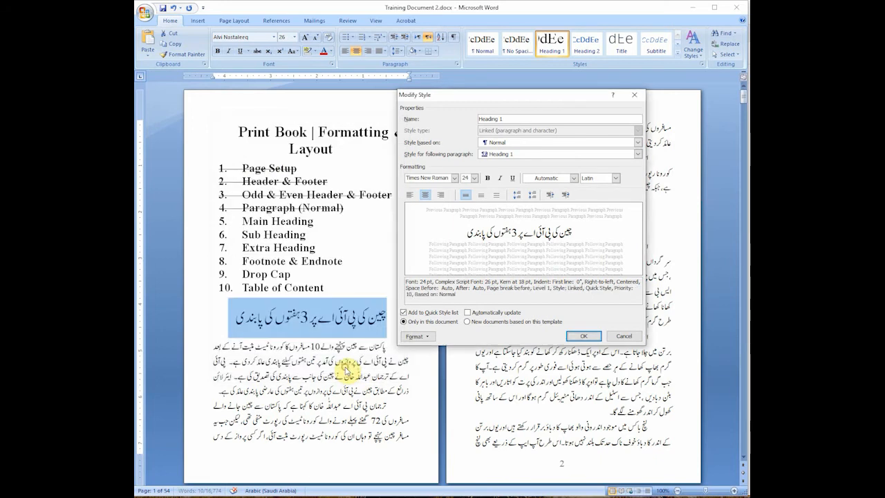
click(584, 336)
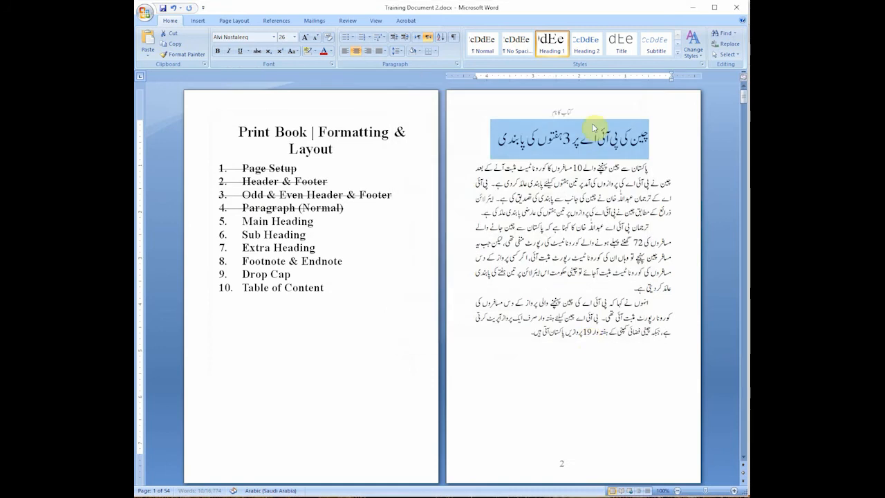
Step: Examine where the Urdu Heading 1 titles start from page 2 onward, and look through the pages up to page 8
click(596, 136)
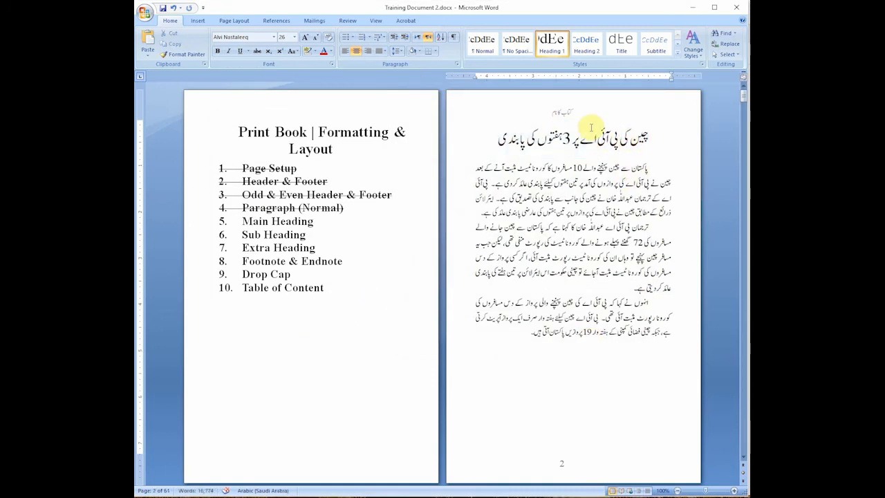
scroll(622, 145, down, 3)
scroll(621, 148, down, 3)
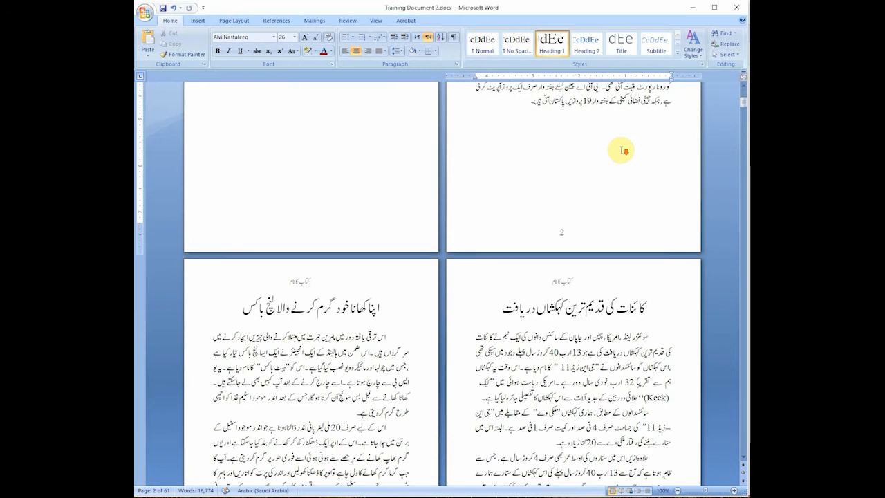
click(342, 306)
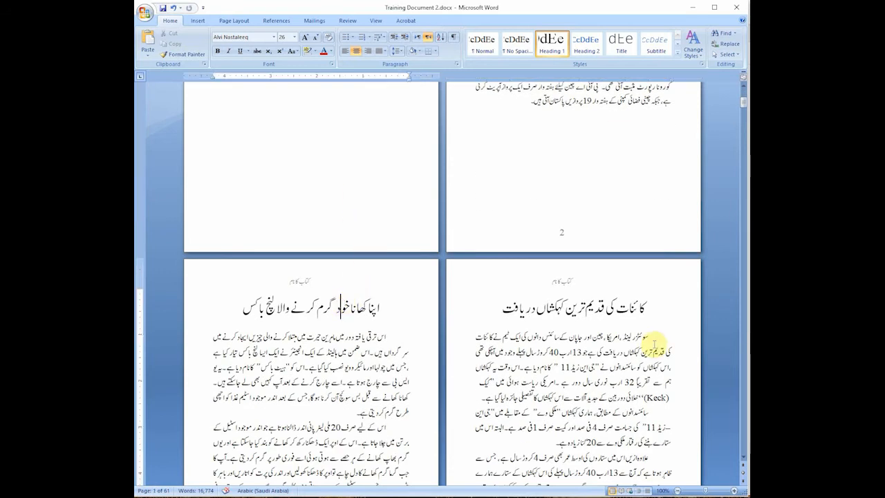
click(632, 309)
scroll(633, 312, down, 7)
scroll(633, 312, down, 13)
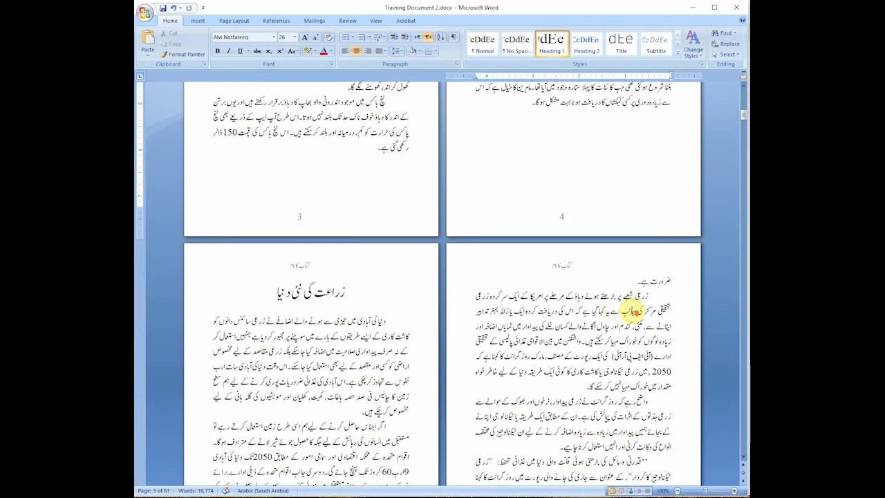
scroll(633, 307, down, 10)
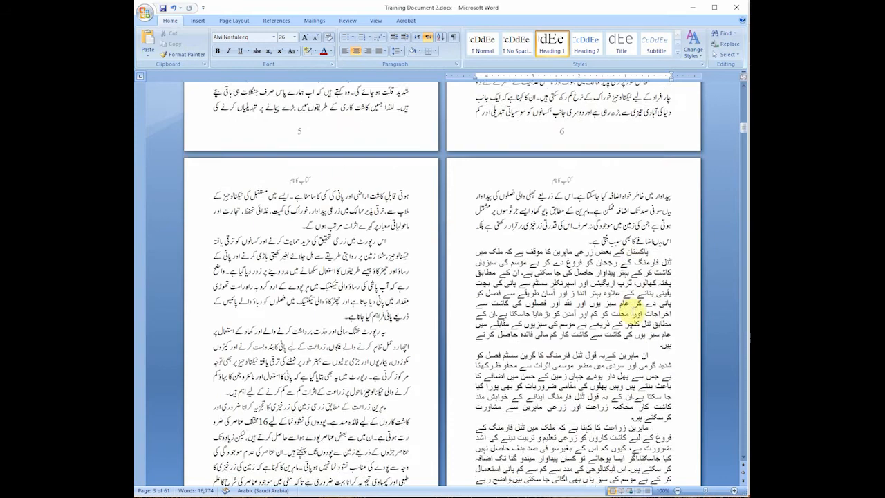
Step: Apply the Heading 1 style to the Urdu article titles at the start of pages 11 and 13
scroll(631, 315, down, 10)
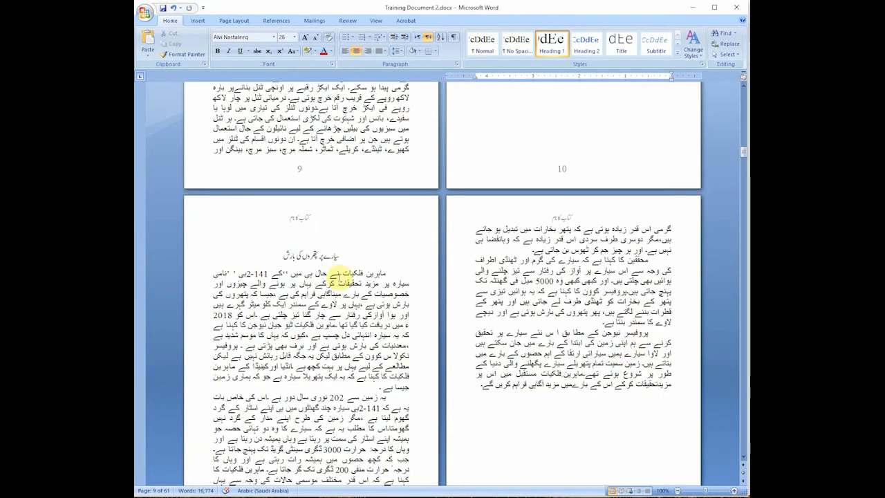
click(320, 255)
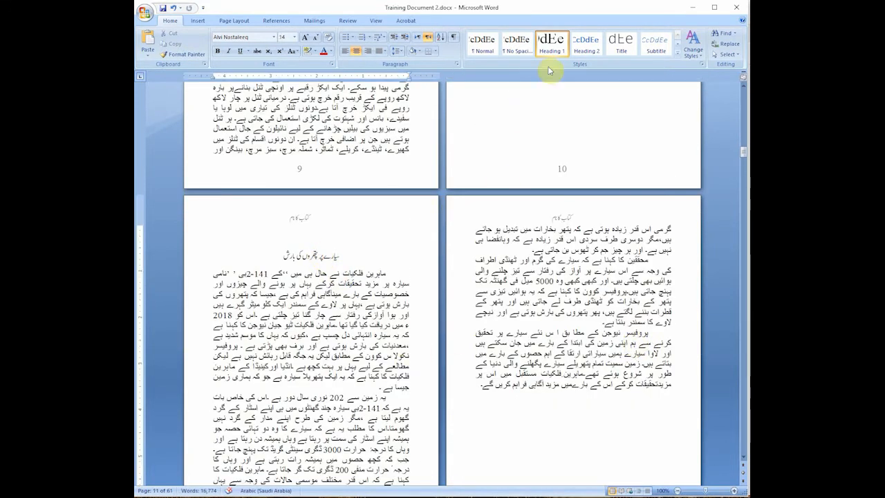
click(551, 43)
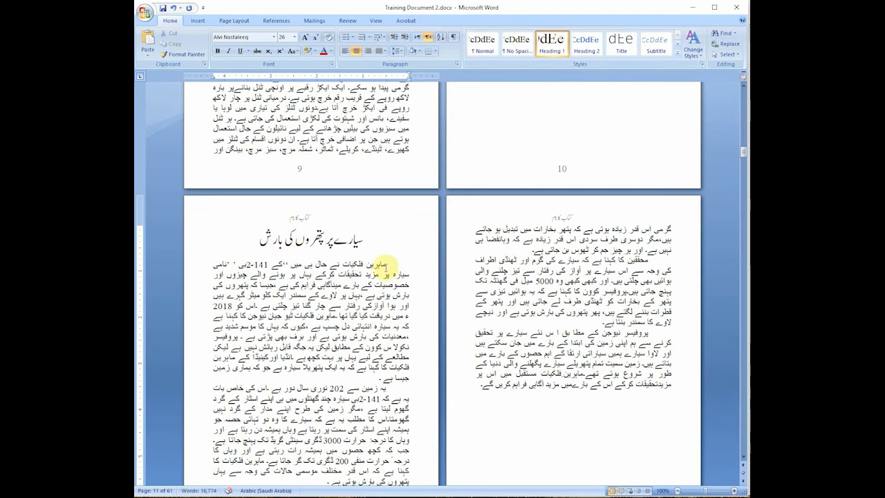
scroll(622, 320, down, 10)
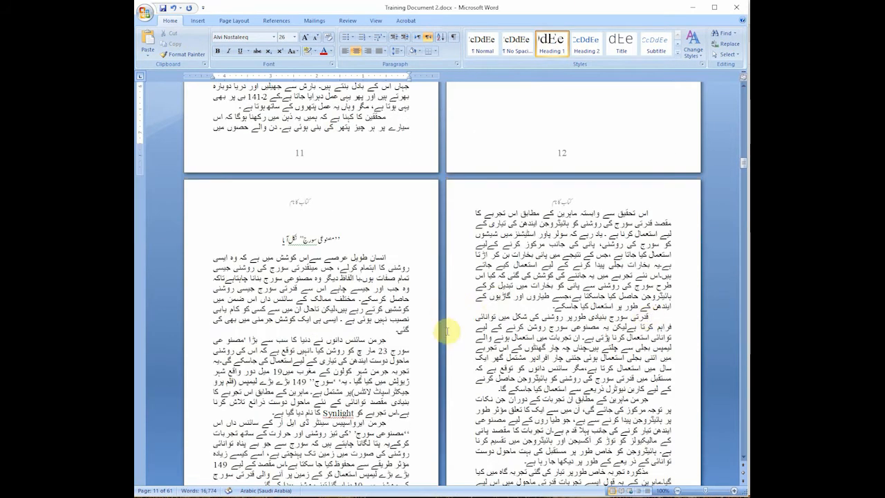
scroll(502, 300, up, 5)
click(312, 372)
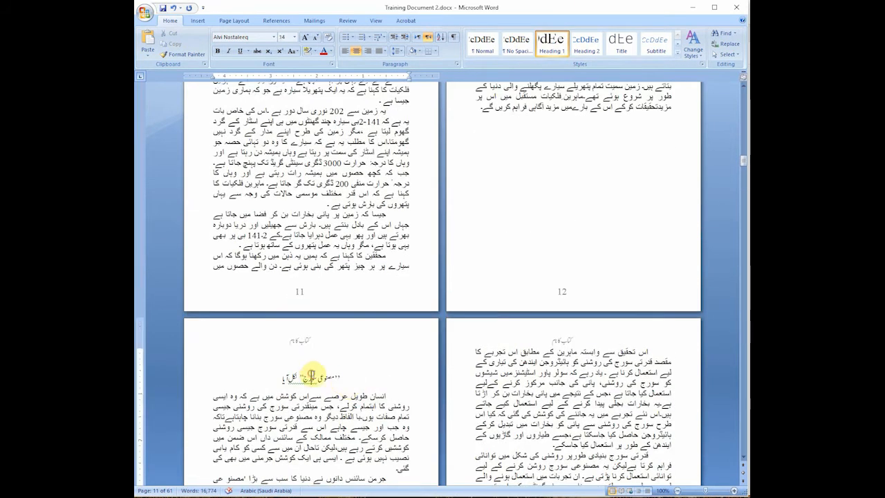
click(552, 43)
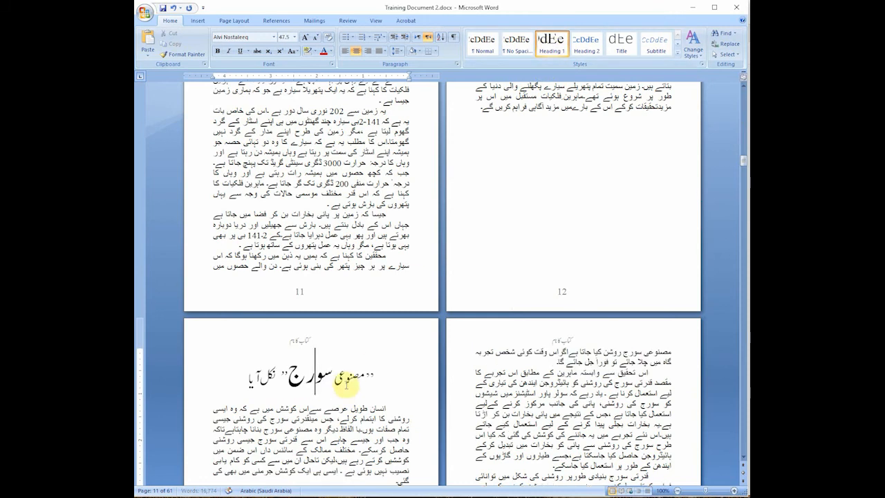
click(344, 377)
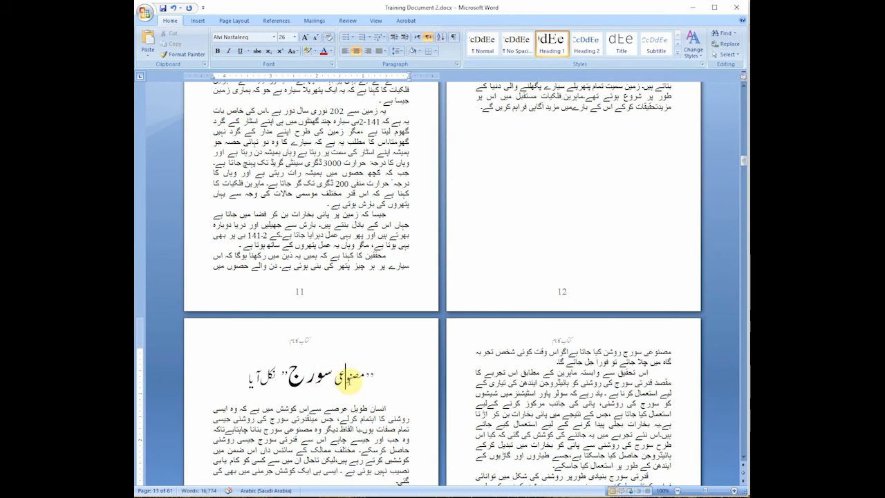
Step: Try a break ahead of the Urdu heading on page 2 that moves it to the next page, and remove it again
scroll(563, 362, up, 20)
scroll(562, 362, up, 20)
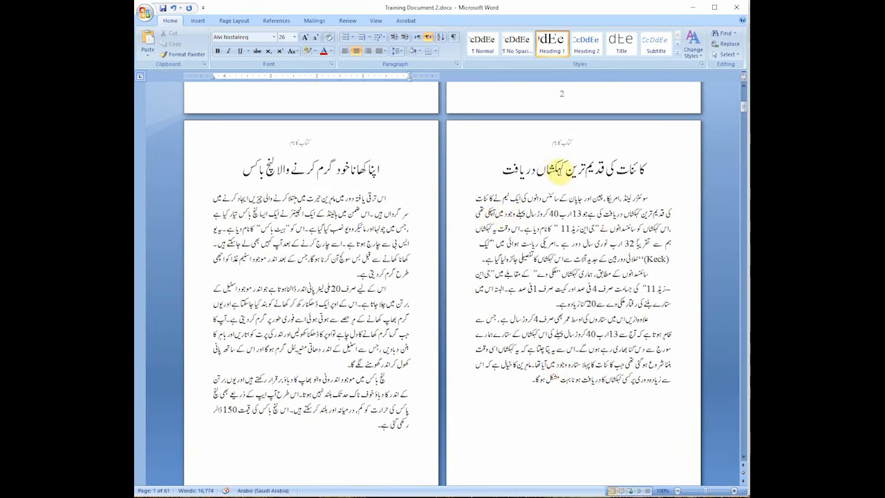
scroll(580, 176, up, 10)
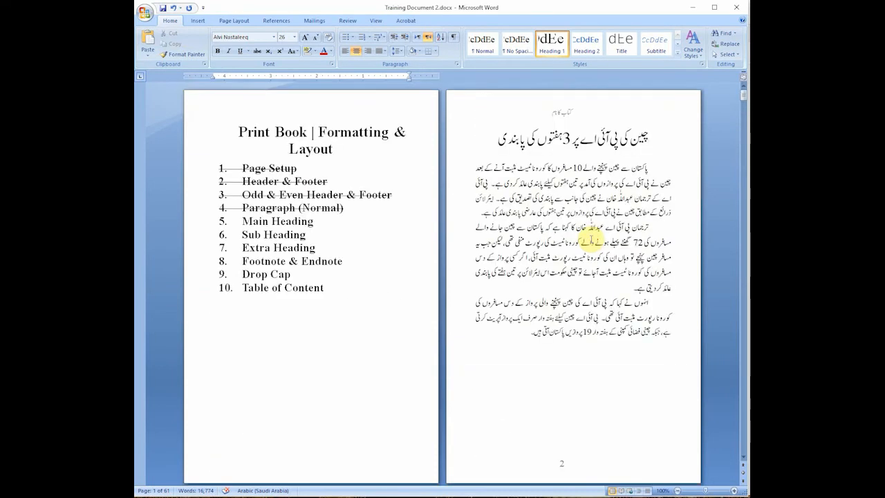
click(595, 138)
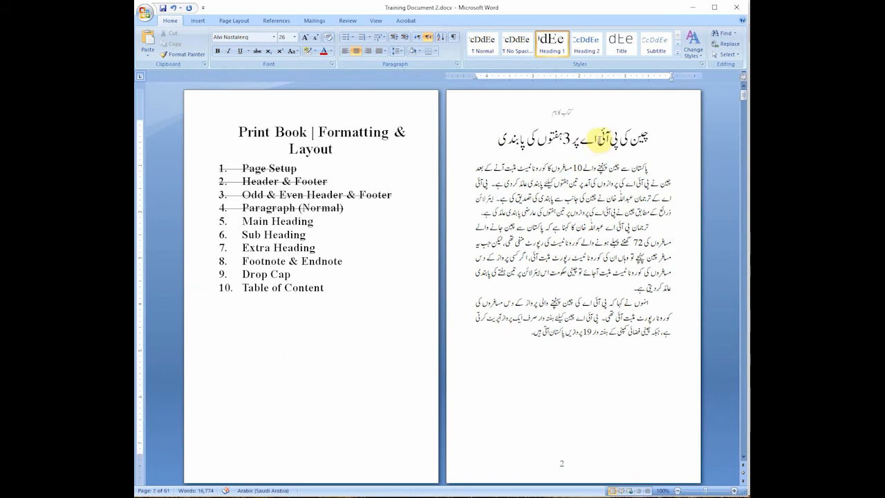
click(651, 136)
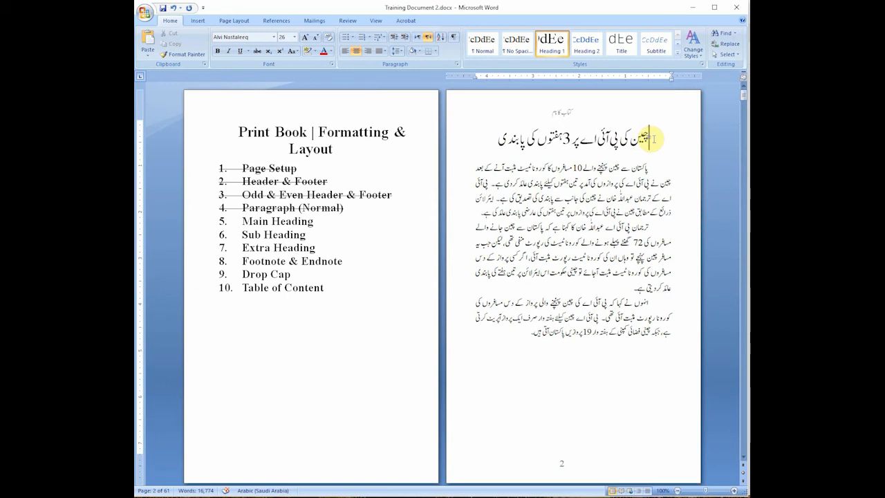
key(ctrl+Return)
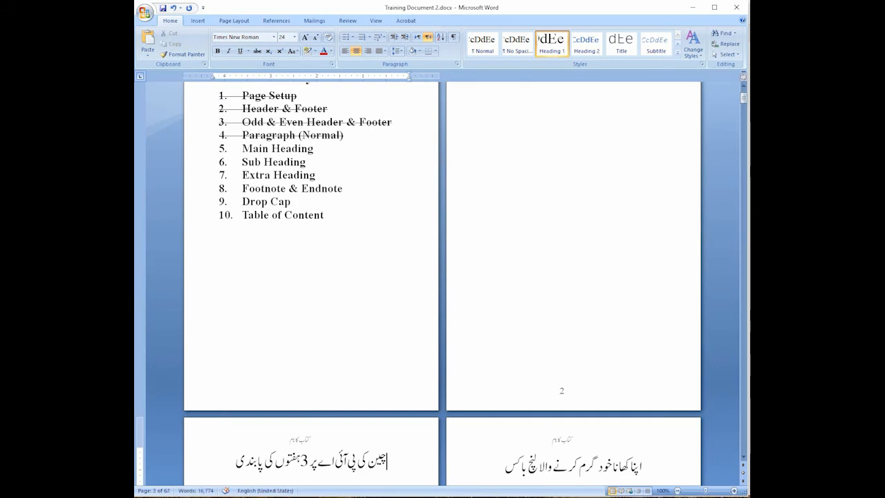
scroll(656, 128, up, 1)
click(645, 138)
scroll(629, 164, down, 3)
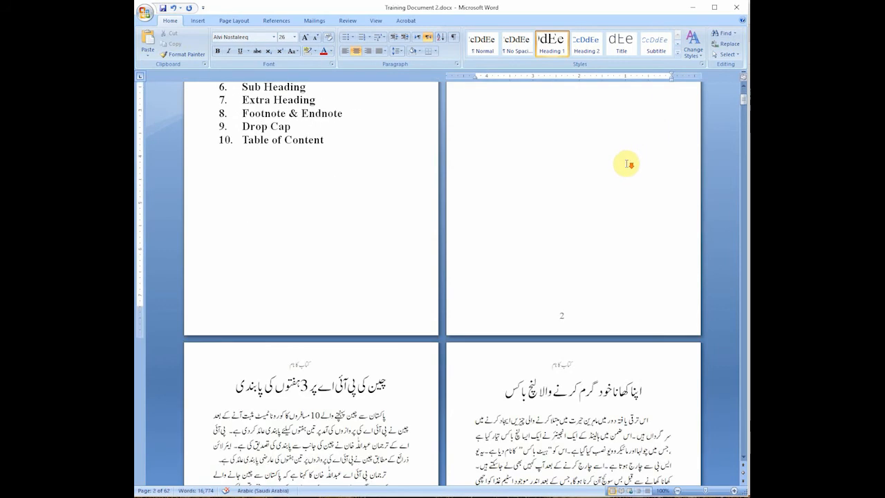
scroll(628, 164, up, 3)
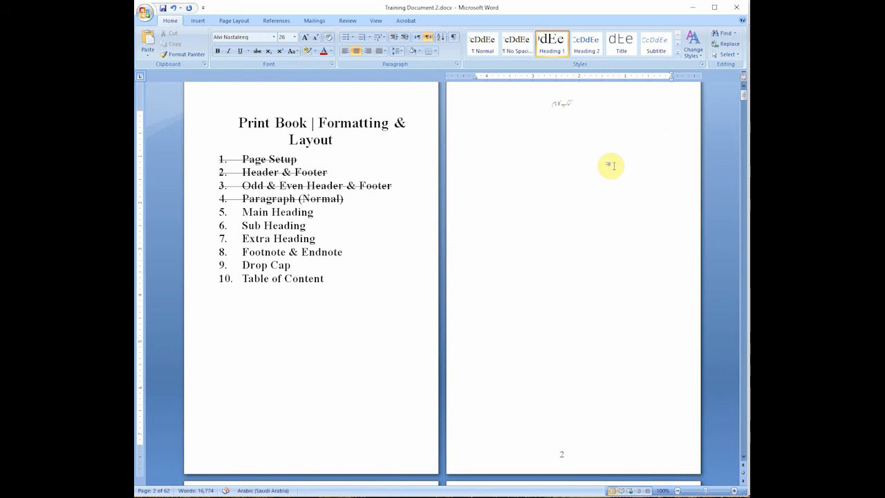
key(Delete)
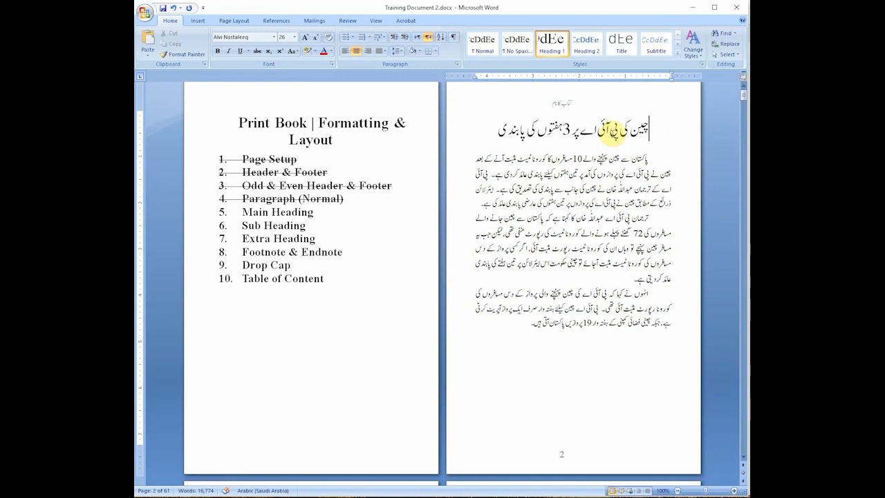
Step: Modify the Heading 1 style's paragraph spacing to 72 pt before and 48 pt after
triple_click(586, 132)
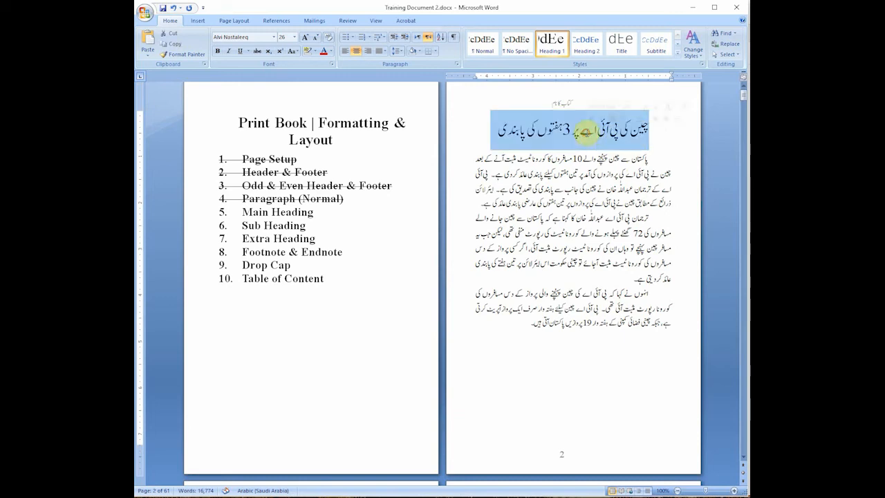
click(580, 130)
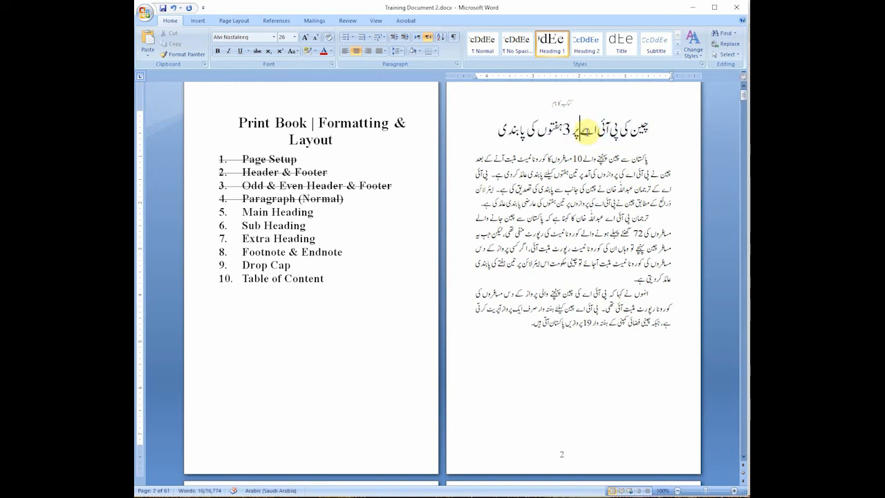
right_click(556, 45)
click(576, 63)
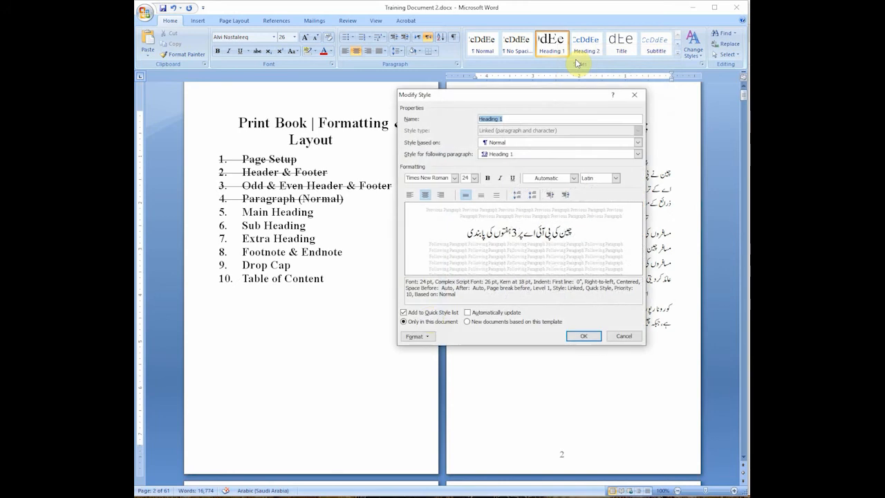
click(421, 336)
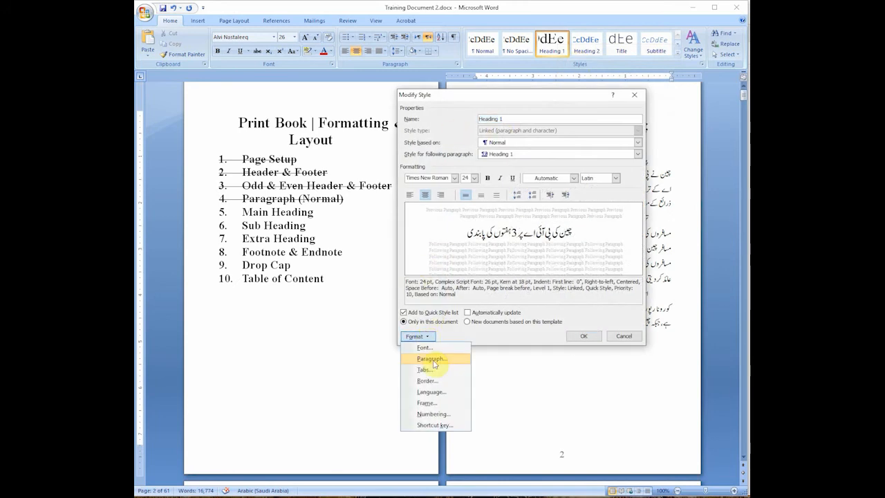
click(432, 358)
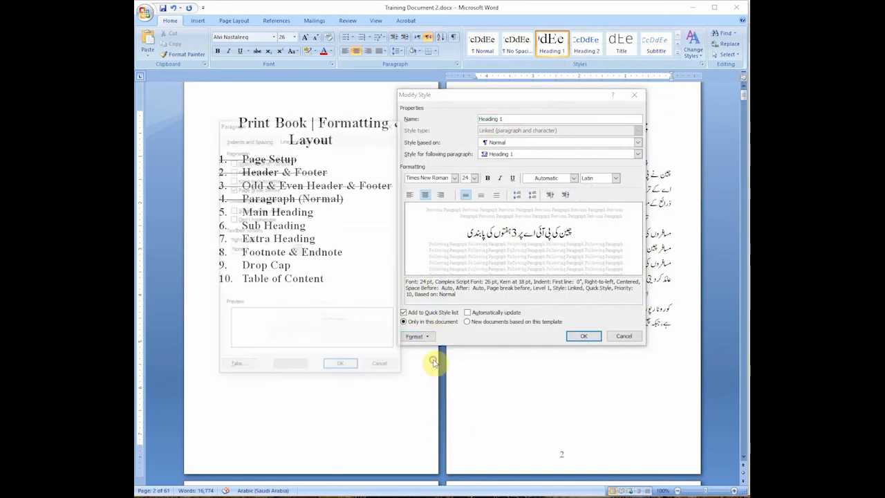
click(237, 141)
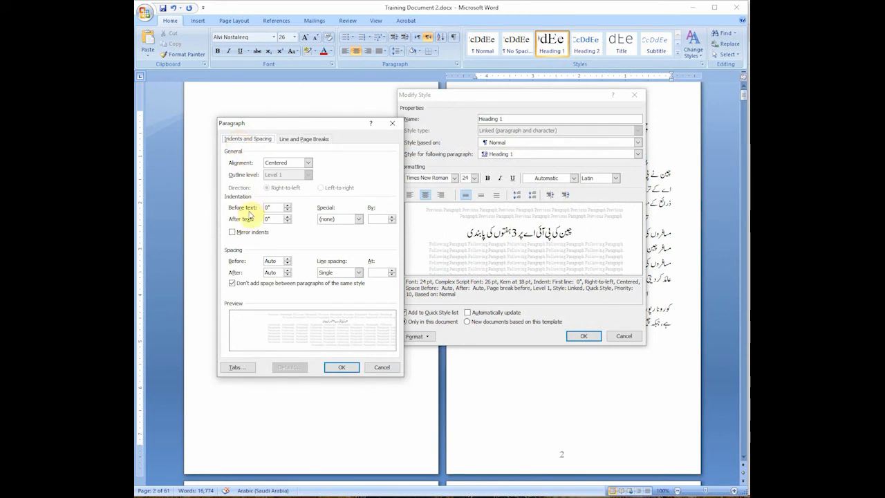
click(287, 206)
click(288, 207)
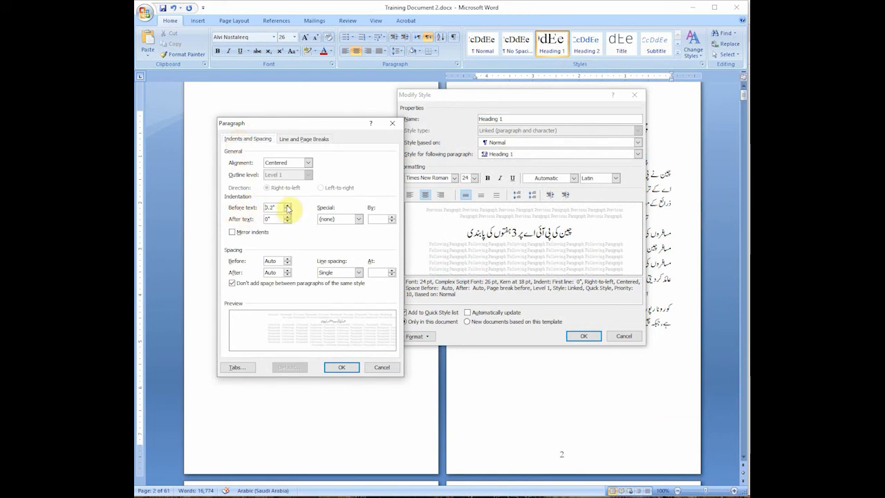
click(287, 207)
click(288, 207)
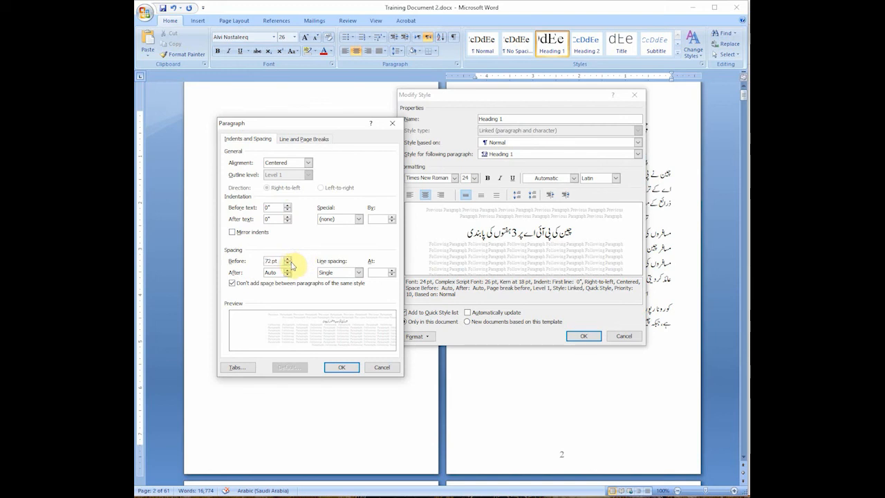
click(288, 275)
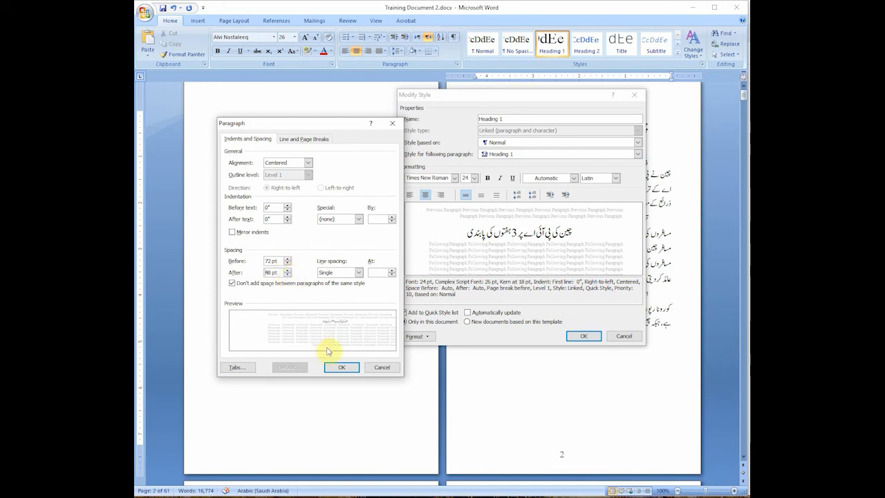
click(343, 369)
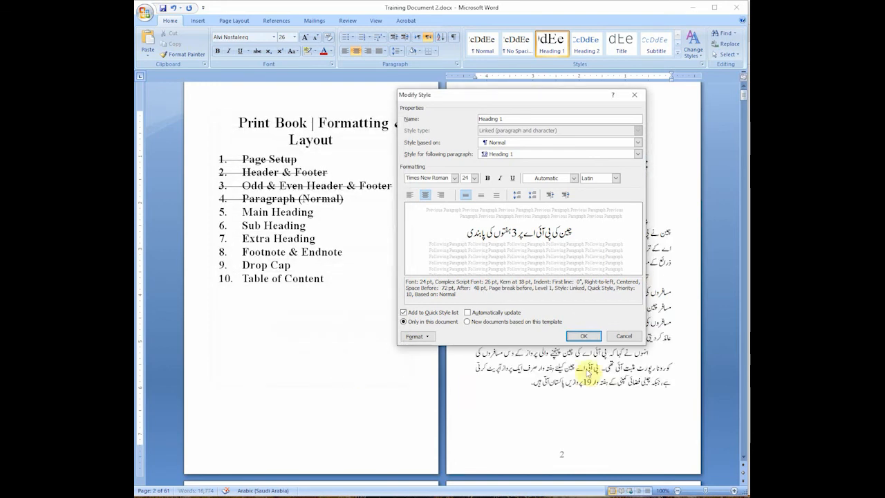
click(585, 337)
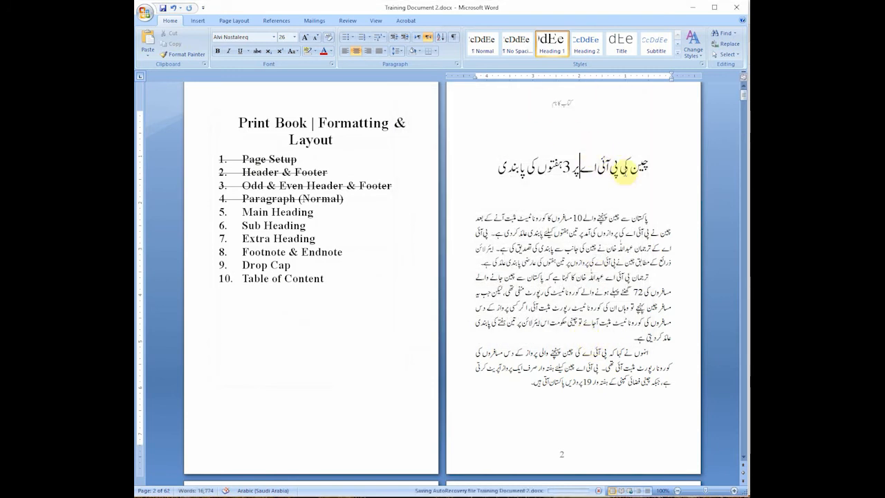
Step: Set the Heading 1 style's paragraph spacing before to 96 pt
click(589, 149)
click(593, 171)
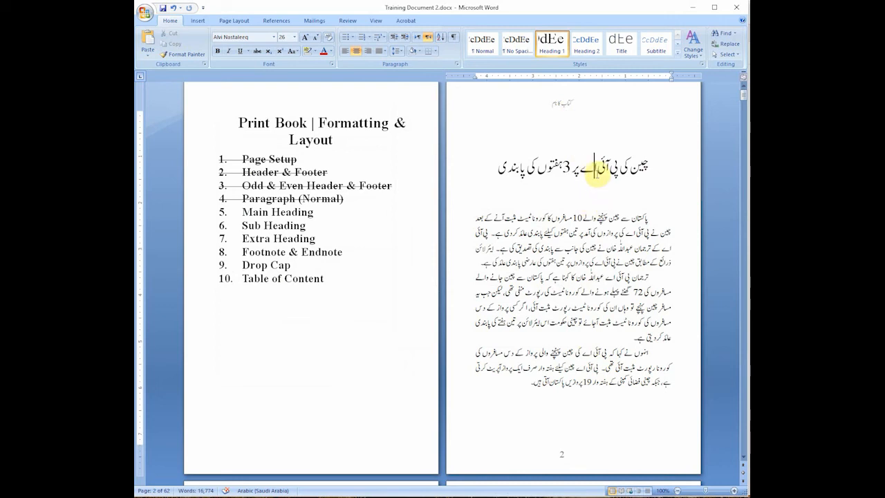
right_click(551, 42)
click(574, 58)
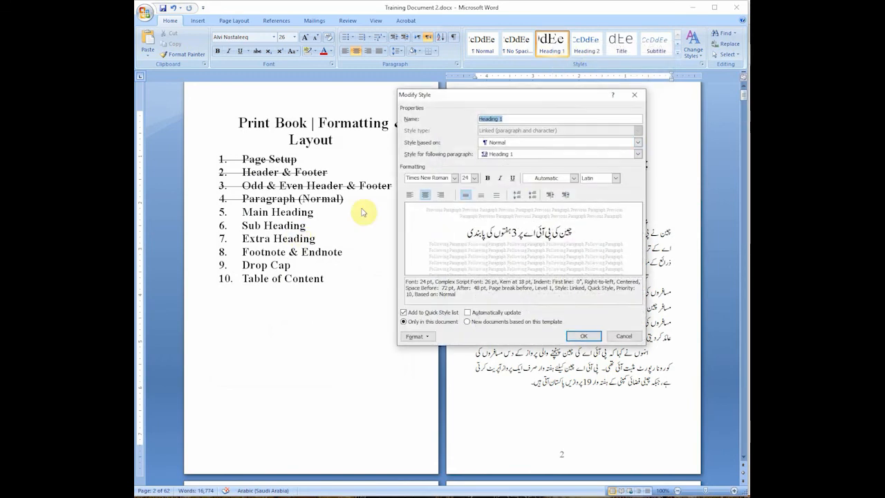
click(430, 337)
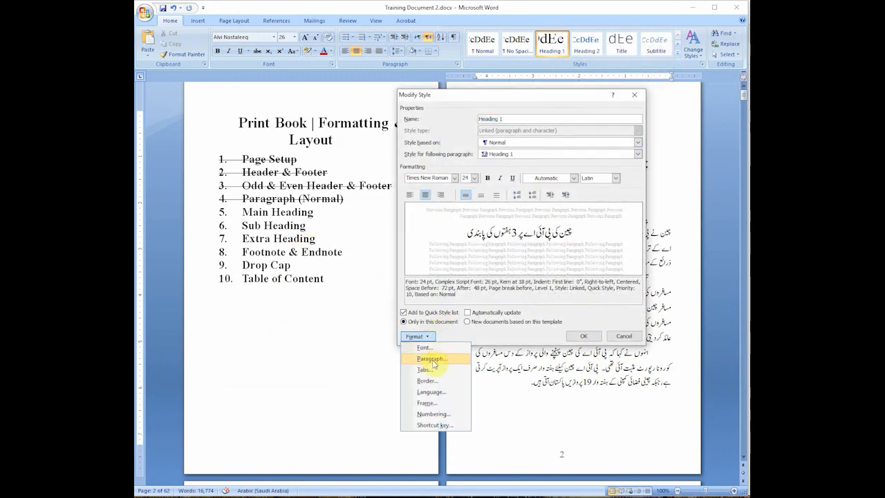
click(434, 361)
click(287, 259)
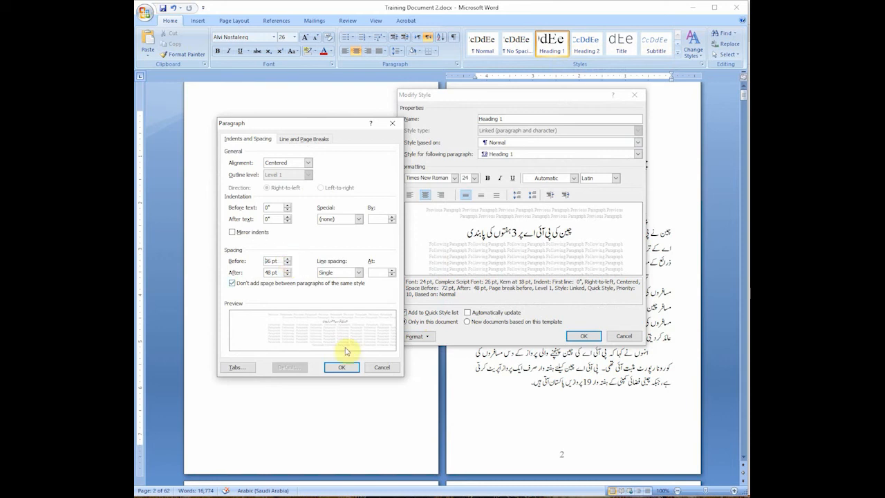
click(340, 368)
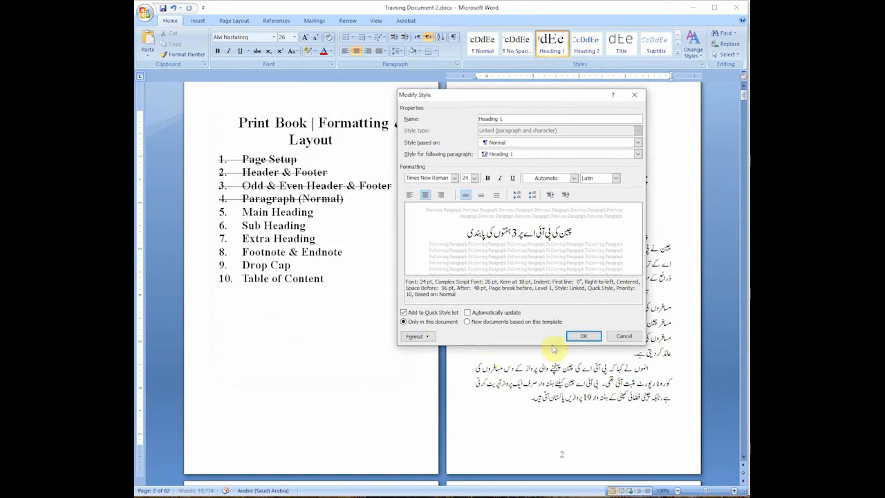
click(571, 336)
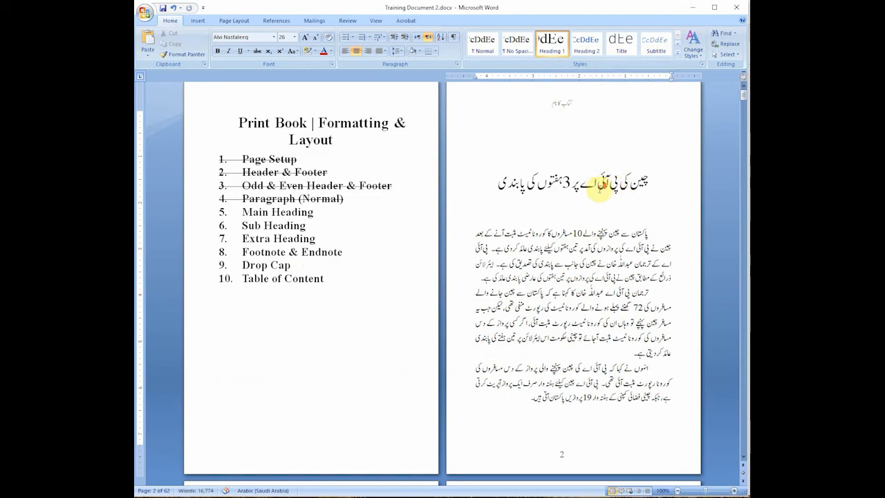
Step: Examine the spacing around the Urdu main headings from page 2 through page 12
scroll(595, 190, down, 6)
scroll(611, 341, down, 1)
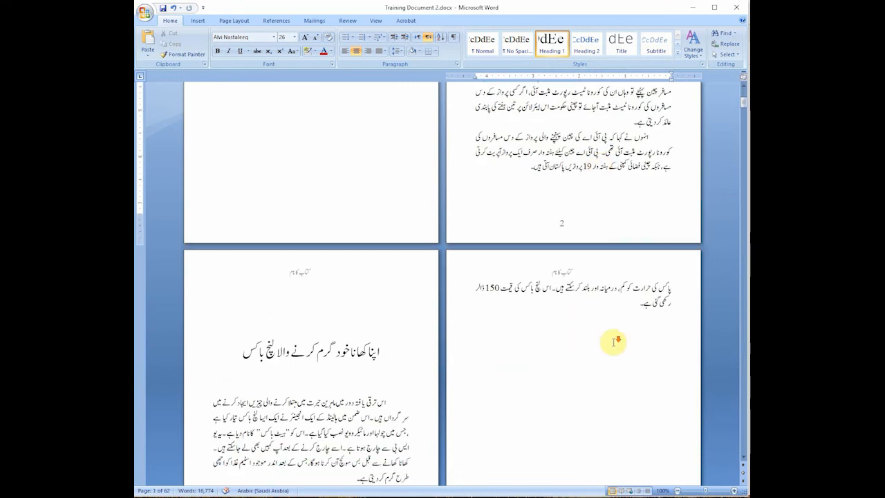
scroll(614, 341, down, 8)
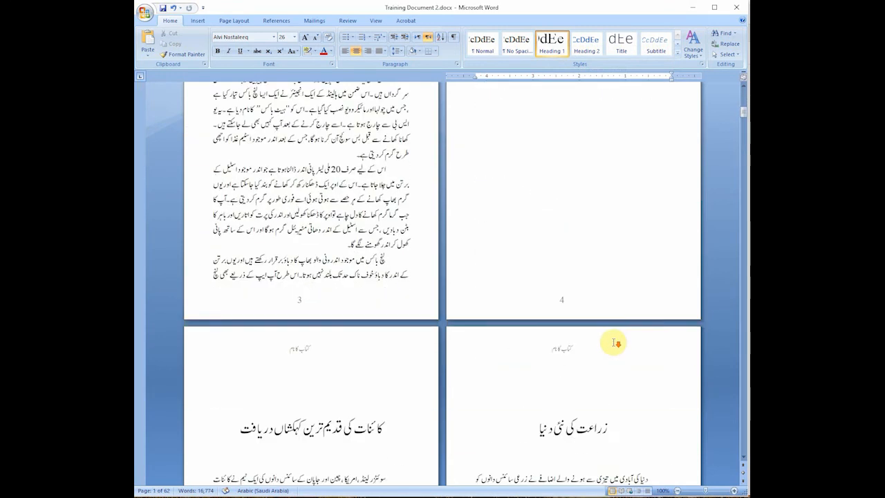
scroll(616, 343, down, 5)
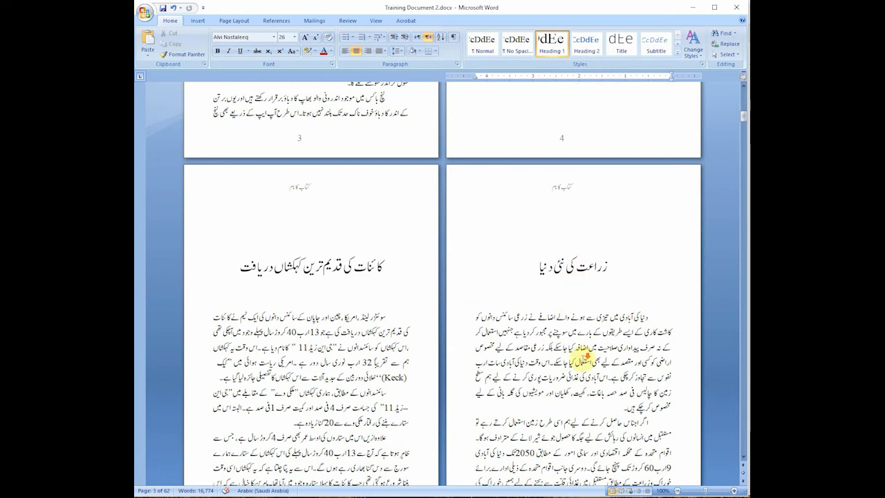
scroll(588, 356, down, 12)
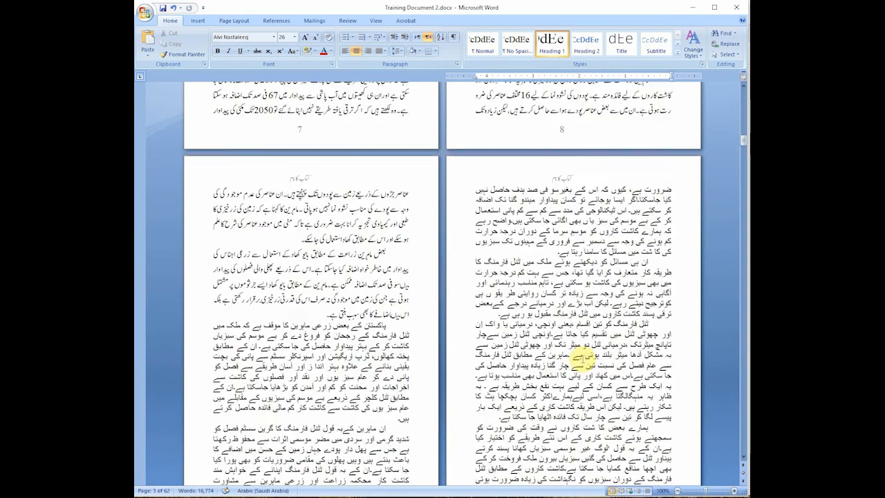
scroll(588, 356, down, 12)
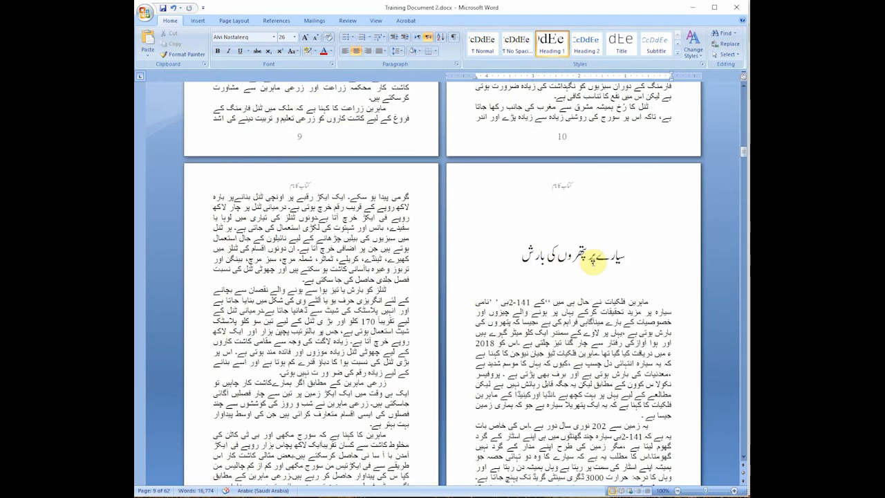
click(592, 260)
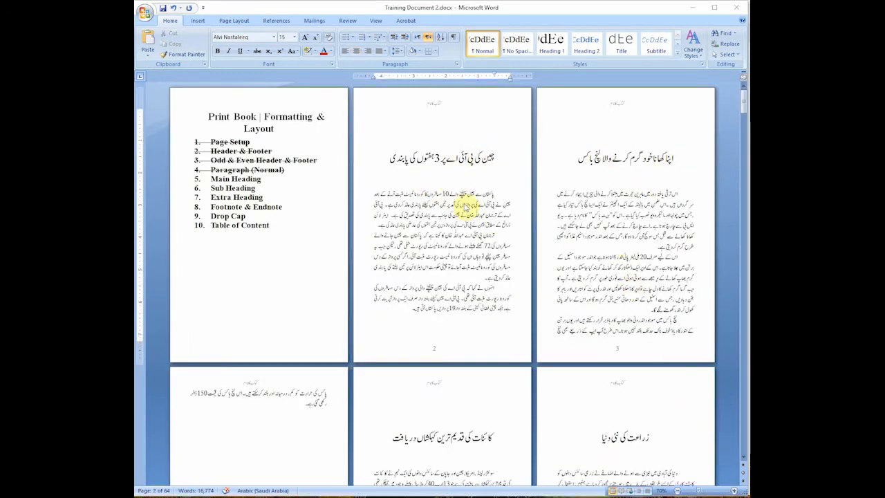
Step: Review the main headings and page starts in the three-page view, including the red sub-headings on pages 17 and 19
scroll(625, 304, down, 5)
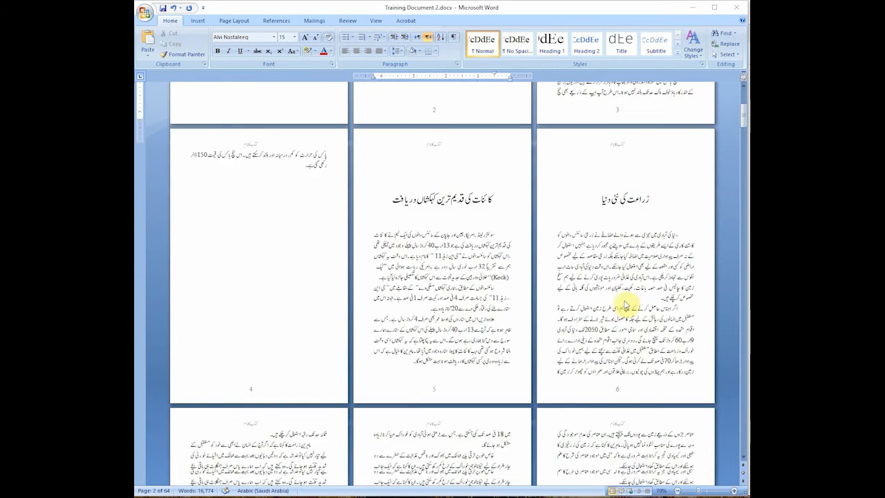
scroll(626, 304, down, 3)
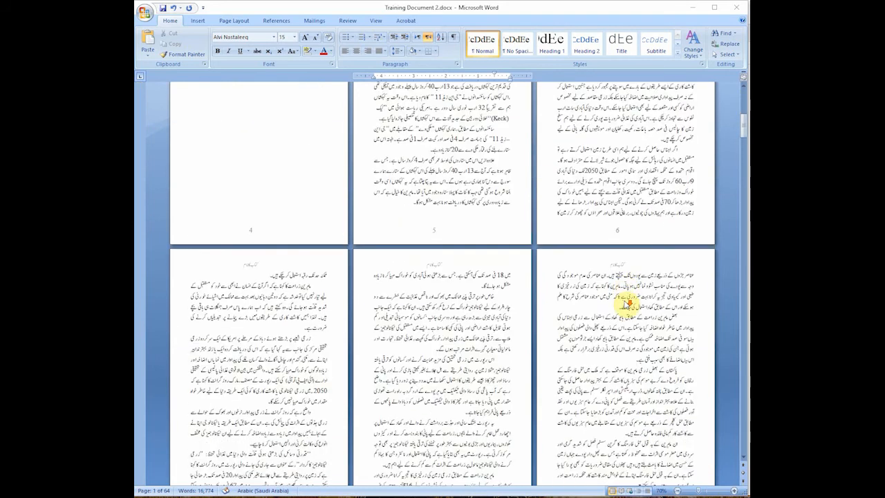
scroll(626, 304, down, 3)
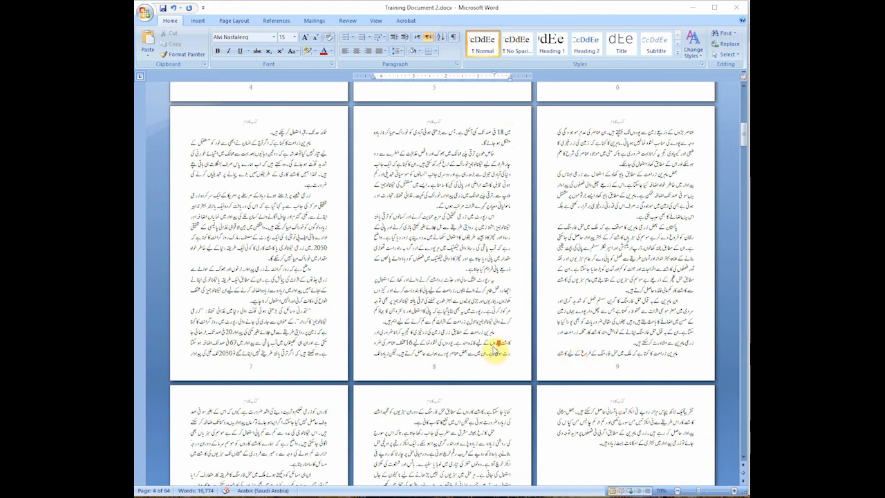
scroll(496, 348, down, 8)
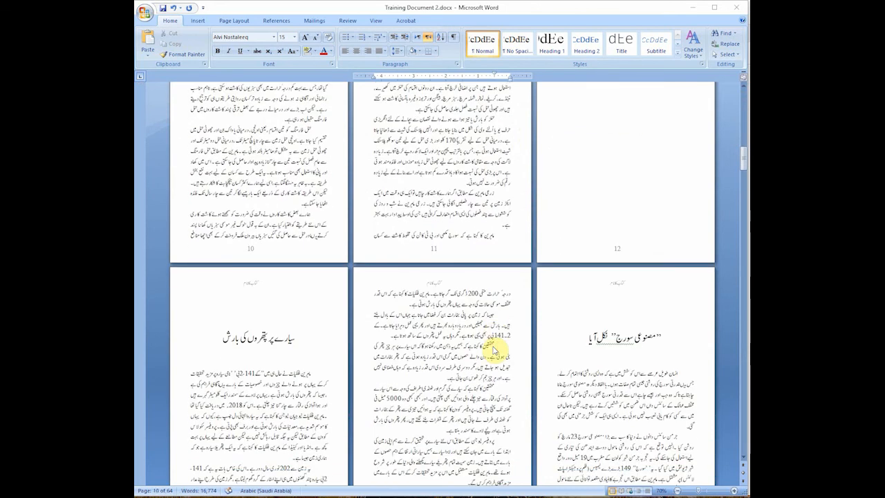
scroll(519, 364, down, 3)
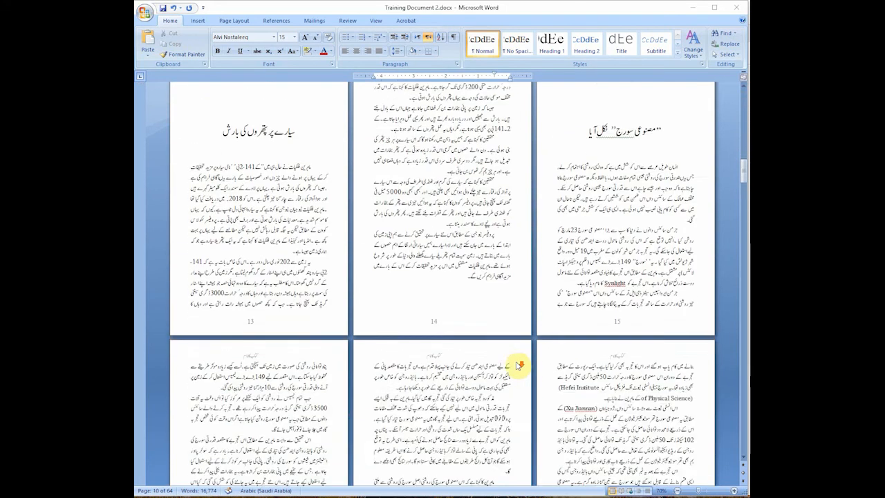
scroll(519, 364, down, 3)
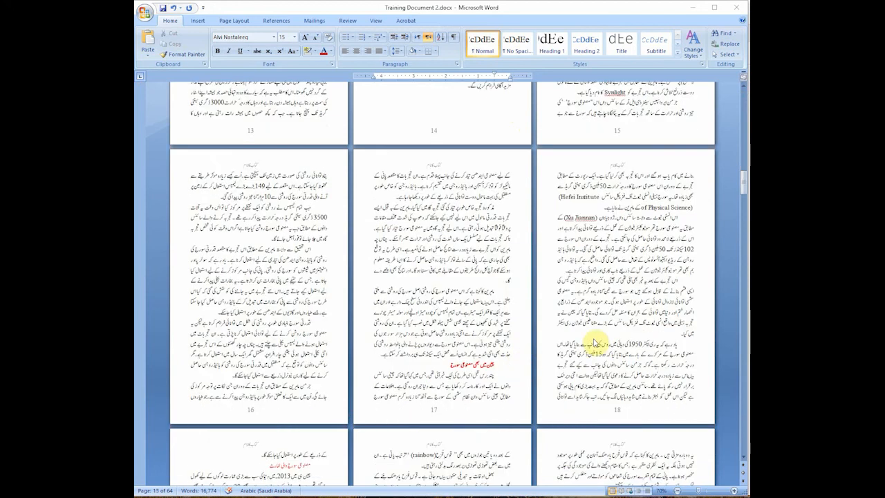
scroll(593, 342, up, 7)
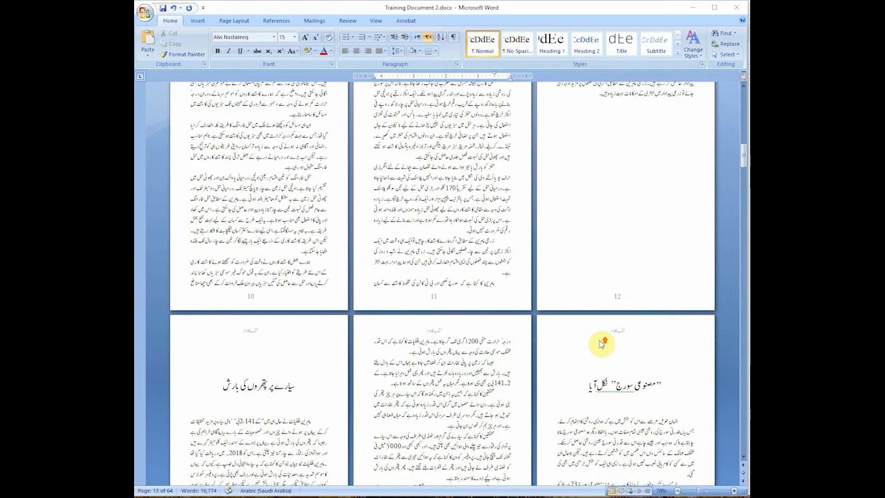
scroll(602, 344, up, 6)
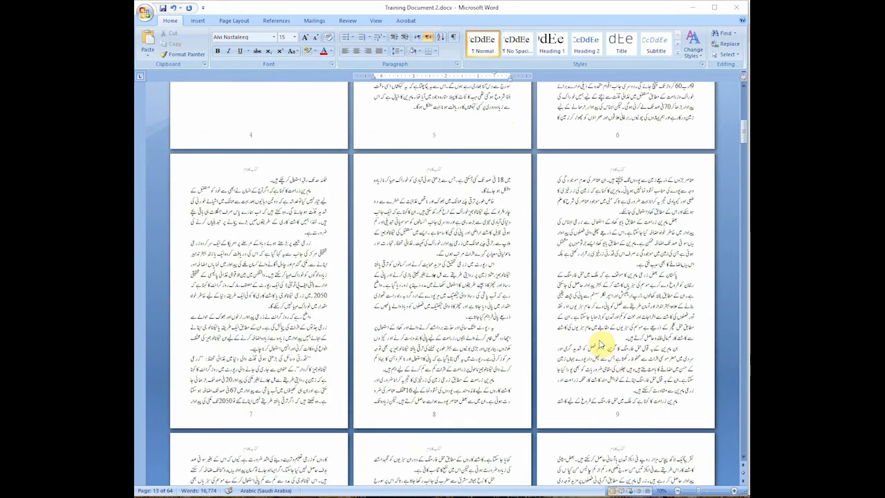
scroll(642, 336, down, 6)
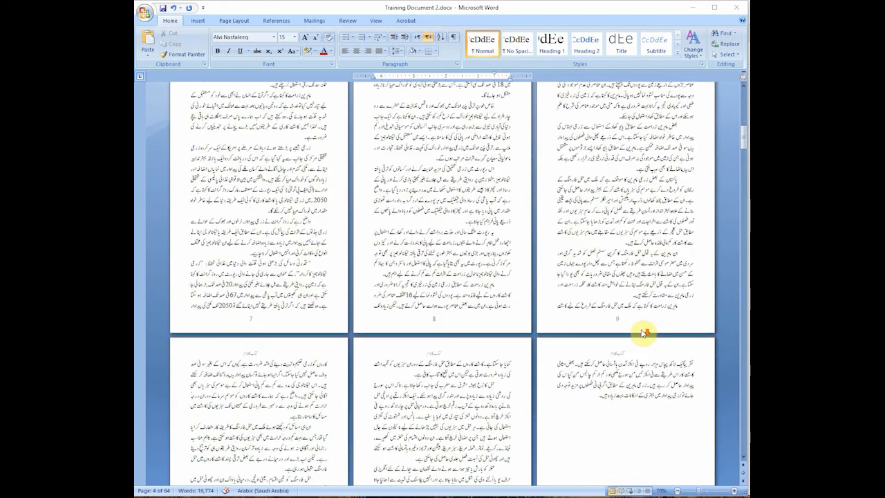
scroll(645, 333, down, 6)
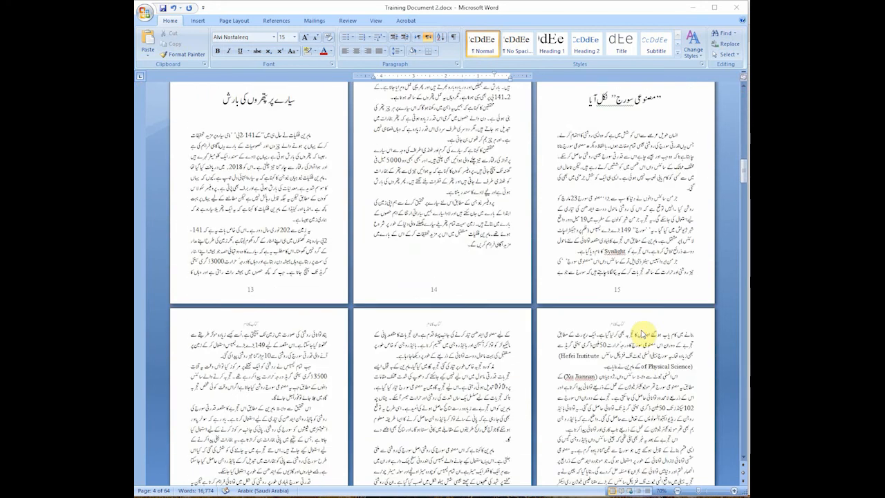
scroll(642, 334, down, 3)
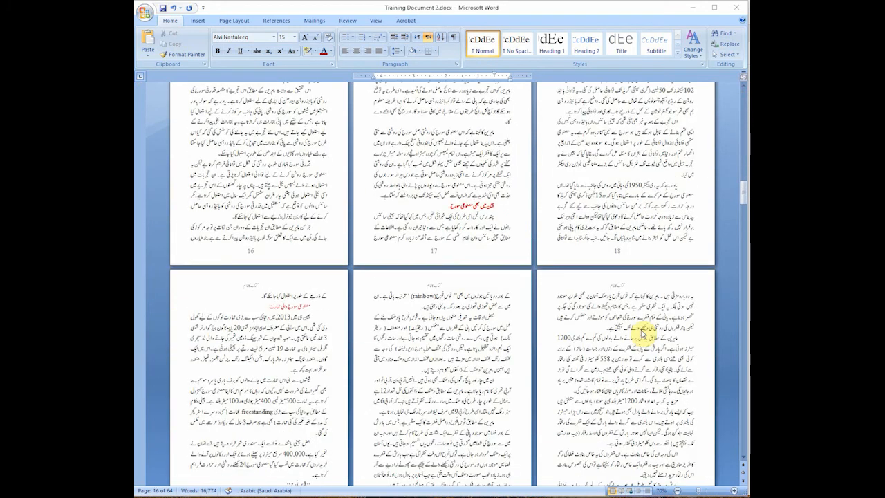
scroll(642, 334, up, 3)
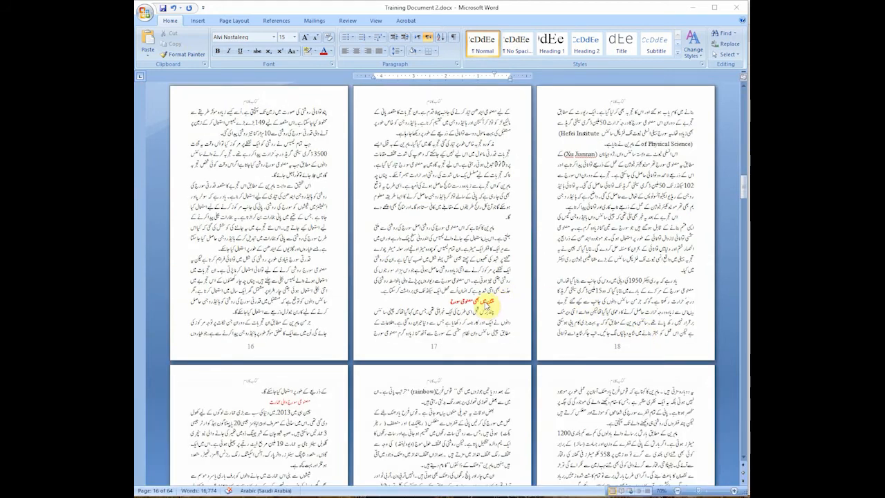
scroll(480, 298, up, 3)
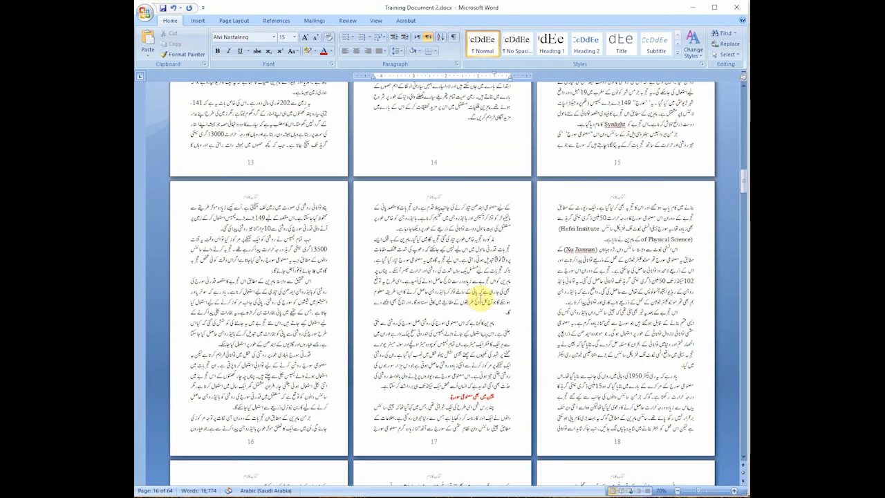
Step: Select the red Urdu sub-heading near the bottom of page 17, with the document zoomed to 100%
scroll(481, 297, down, 3)
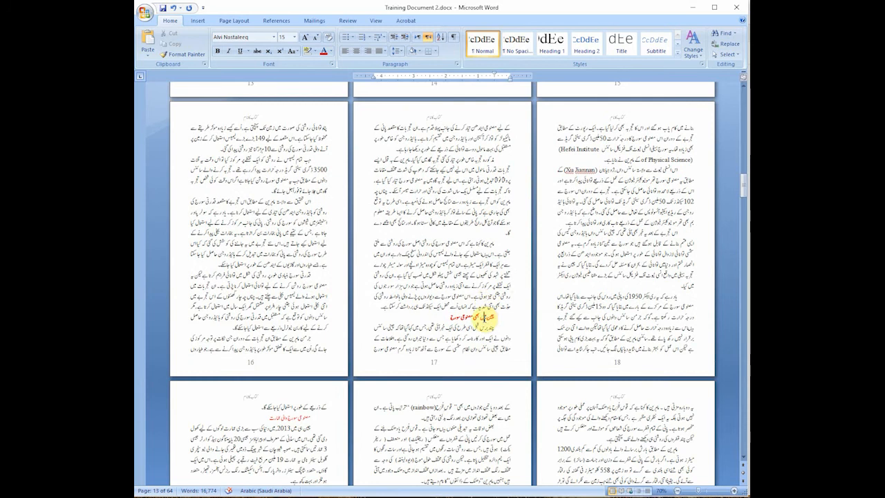
triple_click(487, 319)
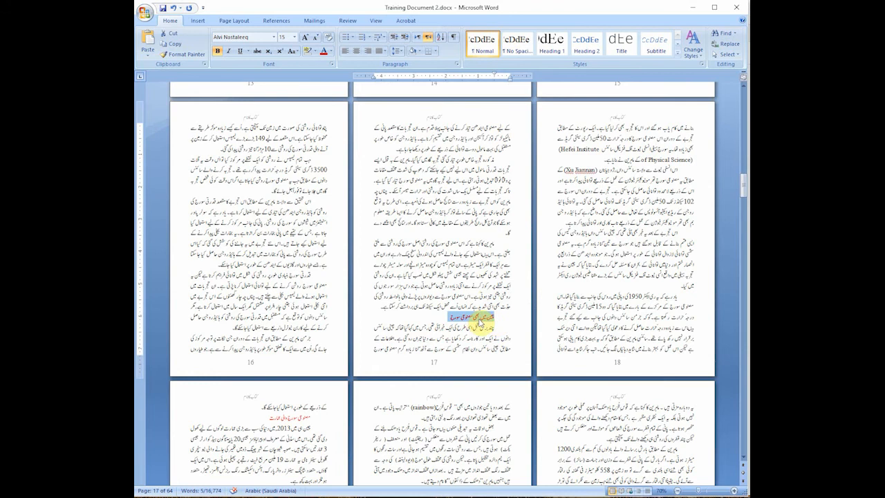
click(733, 492)
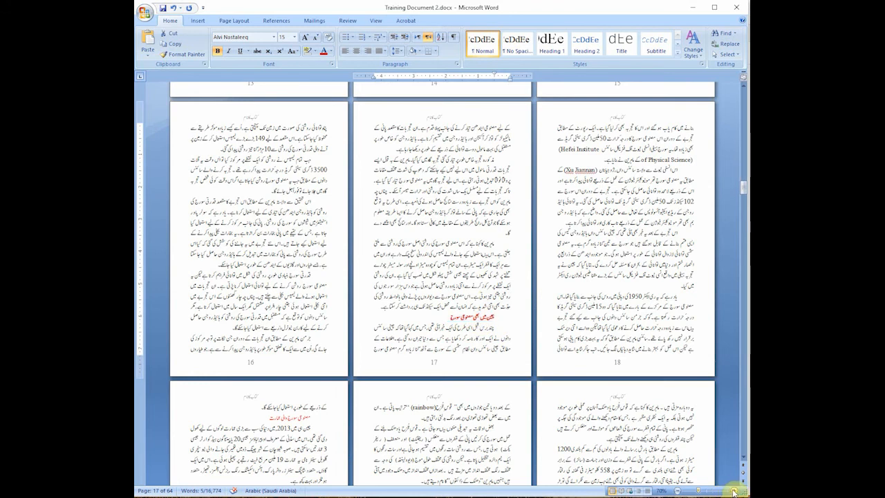
click(735, 492)
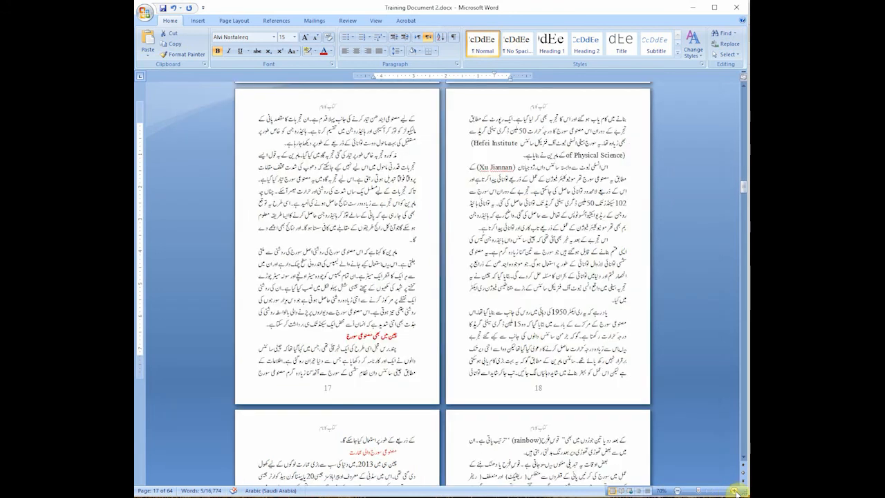
click(735, 492)
click(735, 491)
scroll(573, 339, down, 3)
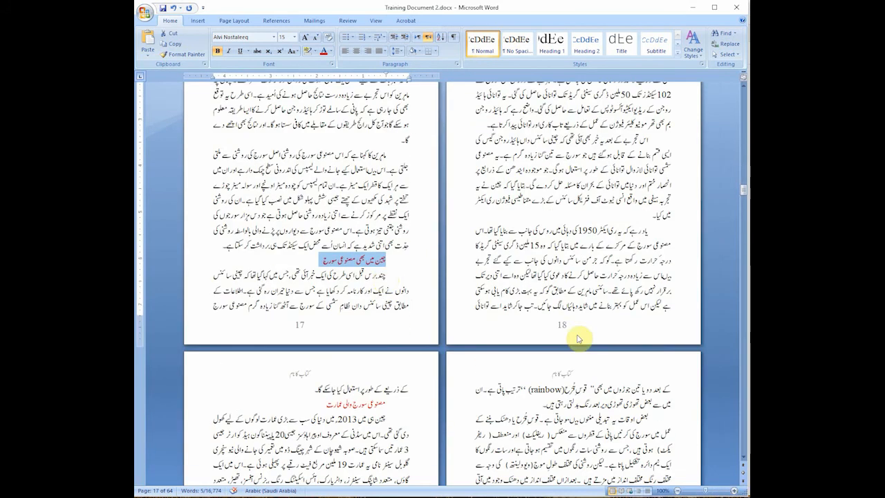
click(374, 261)
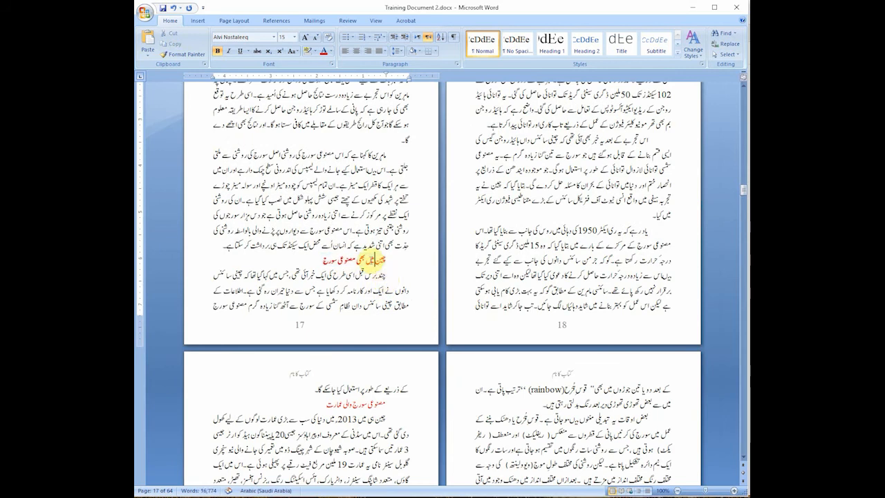
triple_click(365, 260)
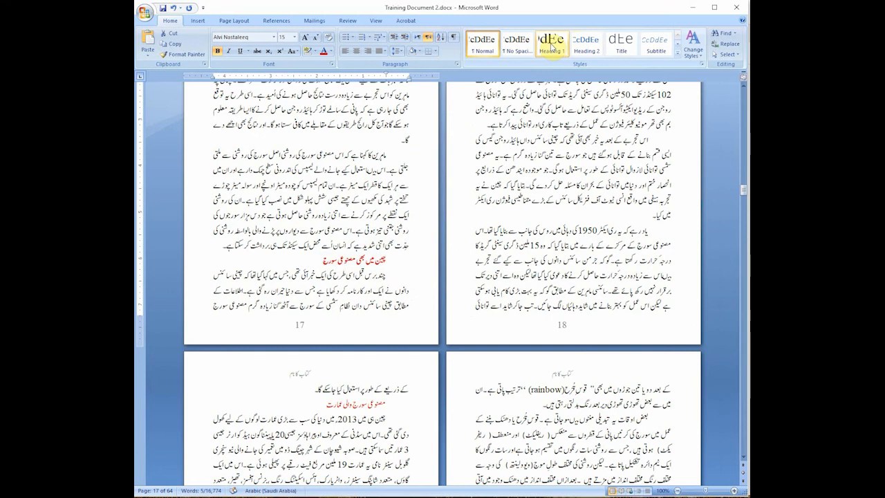
Step: Modify the Heading 2 style's Latin text font to Times New Roman, Regular, size 20
right_click(587, 47)
click(628, 66)
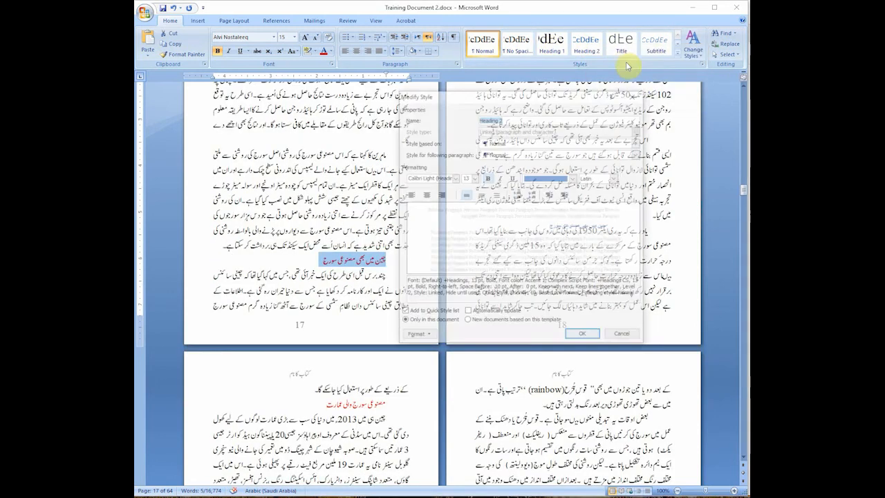
drag(571, 99, 638, 86)
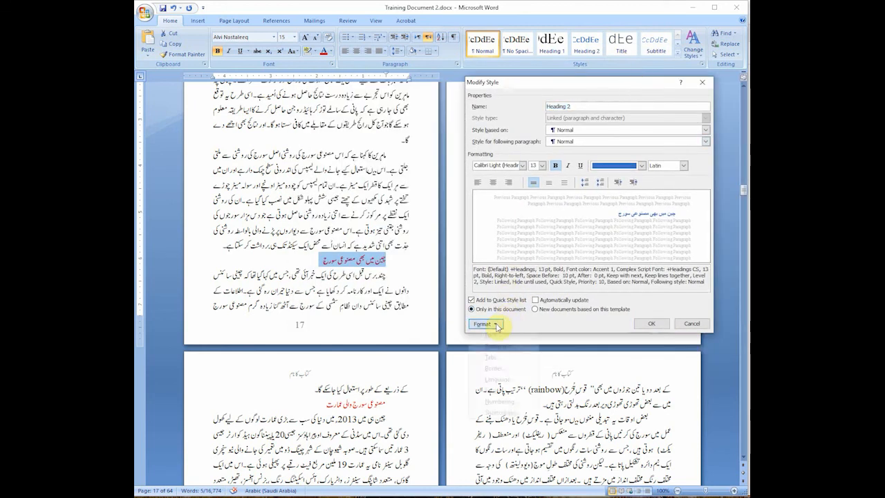
click(496, 324)
click(498, 337)
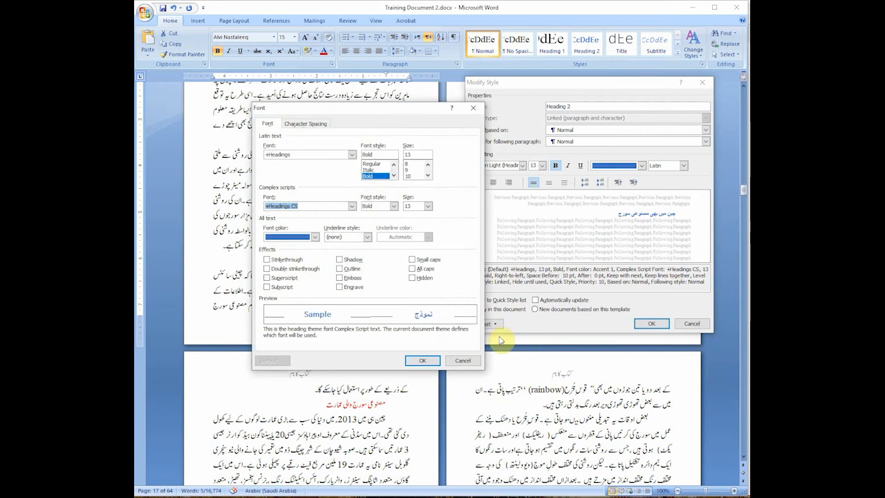
drag(425, 114, 372, 102)
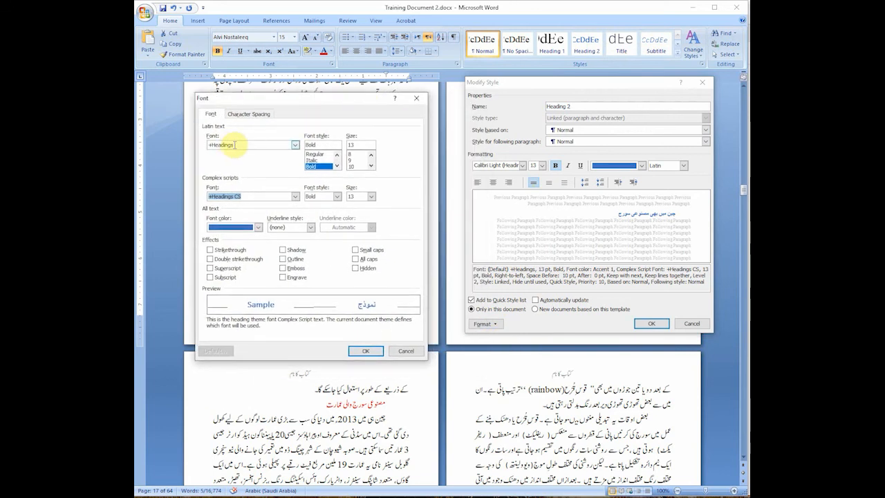
click(295, 145)
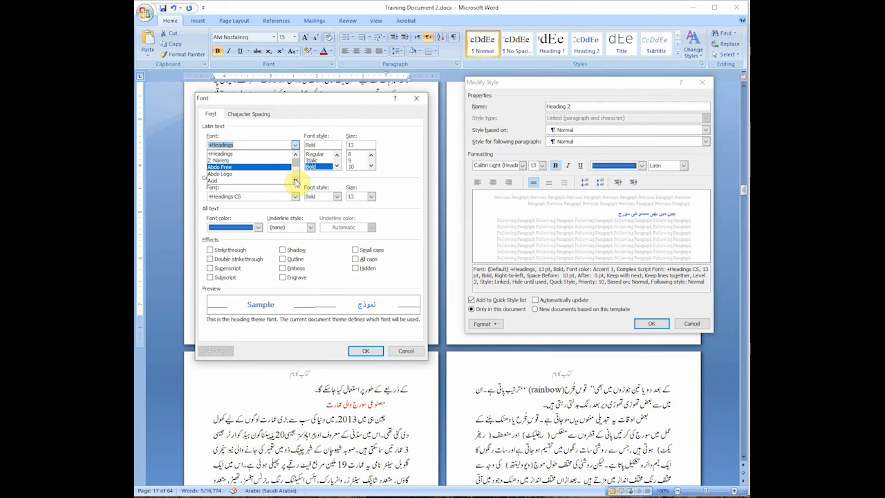
text(time)
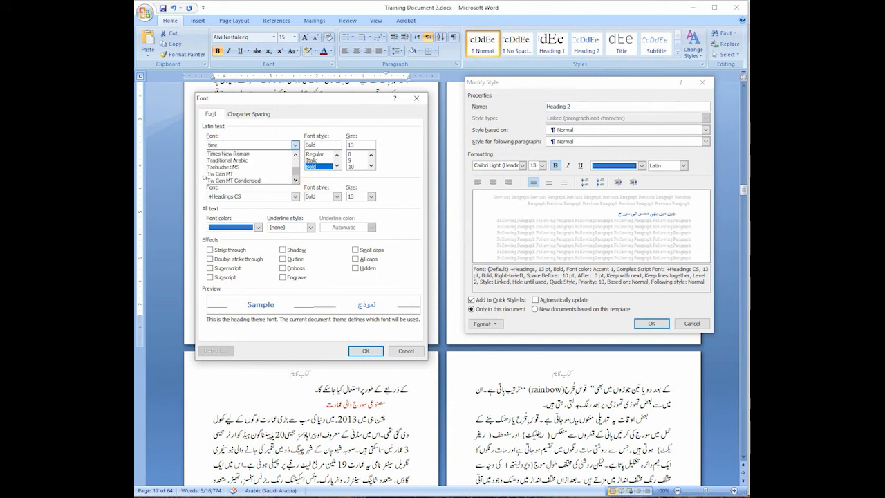
click(276, 153)
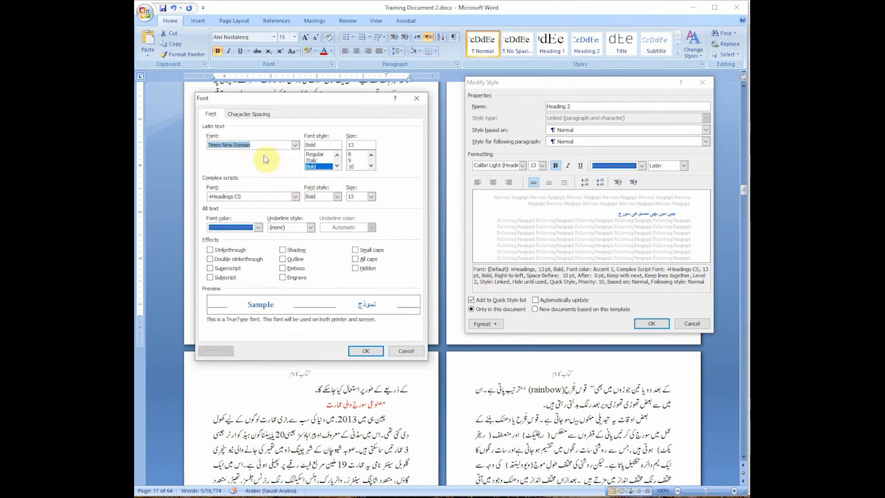
click(323, 154)
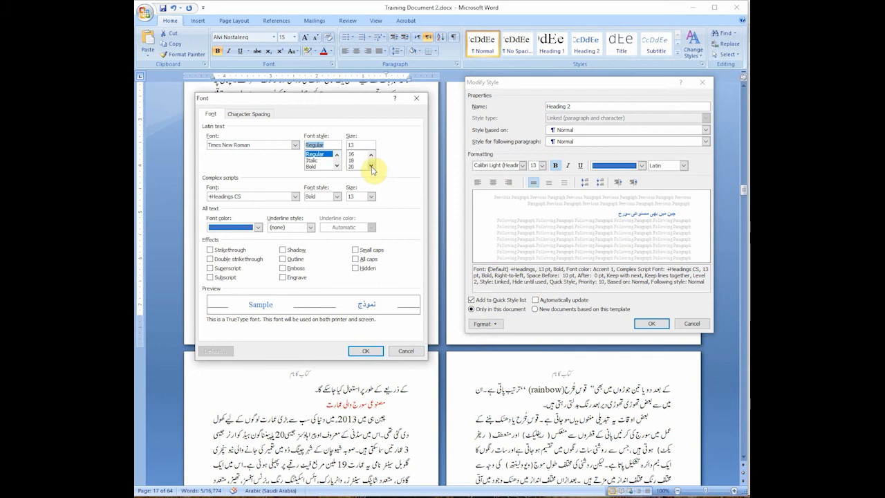
click(351, 166)
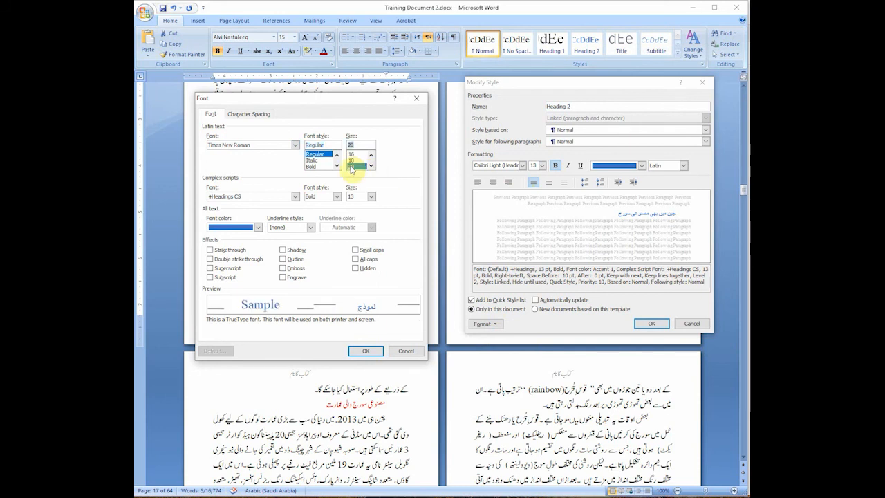
Step: Set the Heading 2 style's complex scripts font to Alvi Nastaleeq at size 22
click(295, 196)
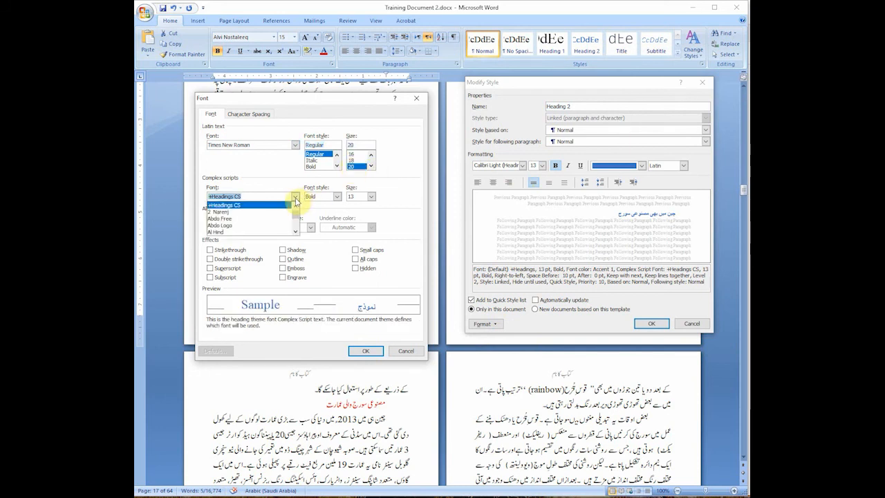
scroll(295, 233, down, 5)
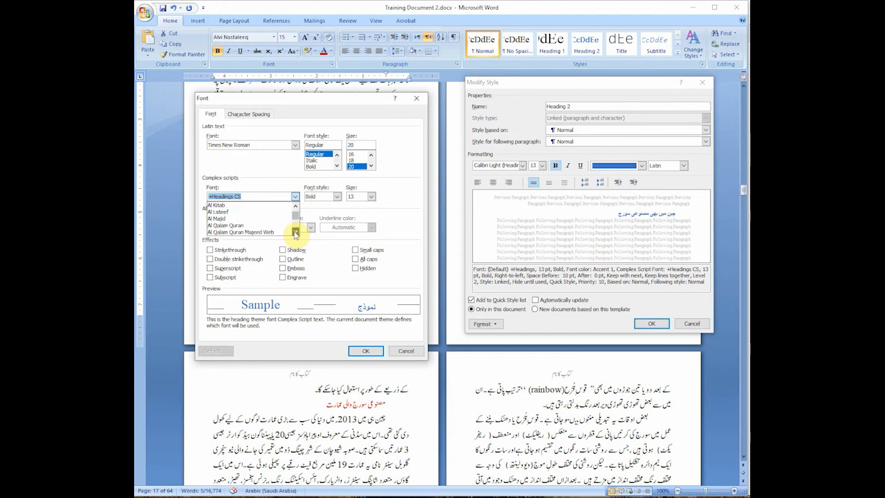
click(249, 224)
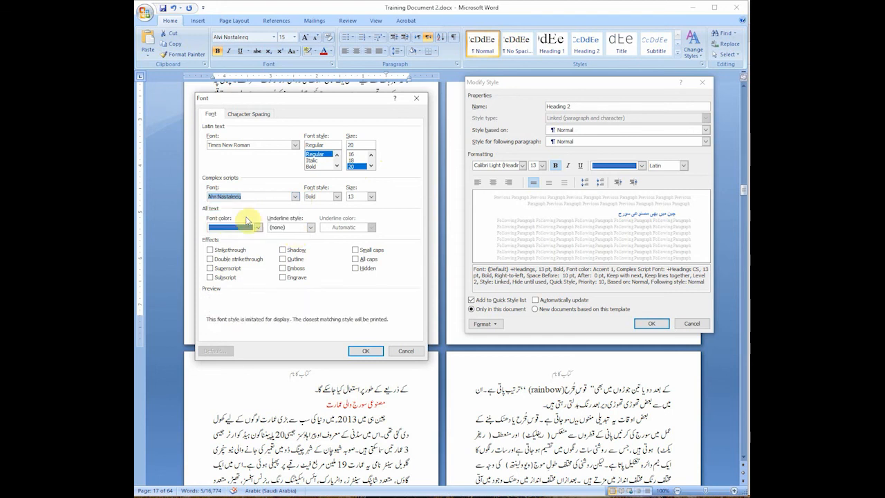
click(371, 197)
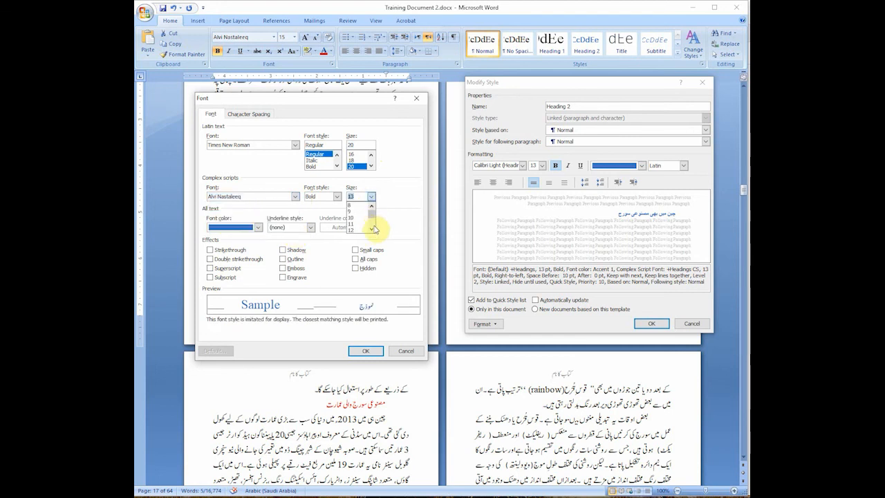
click(372, 230)
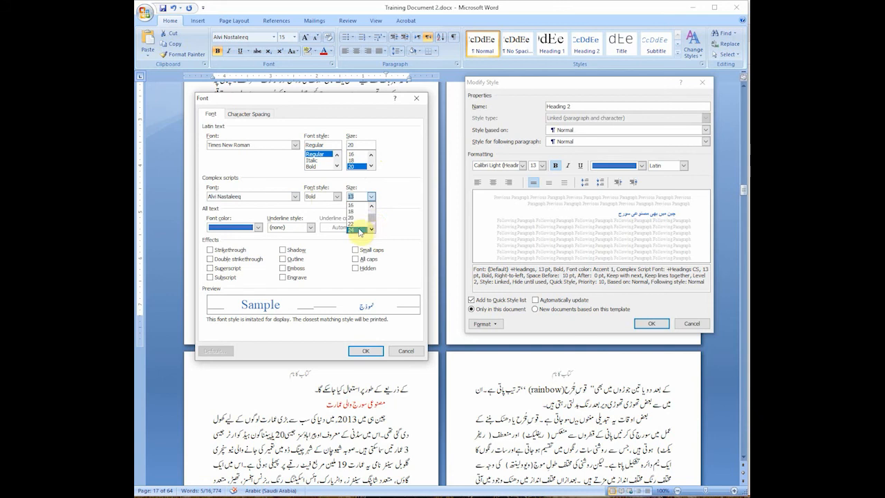
click(359, 232)
click(371, 196)
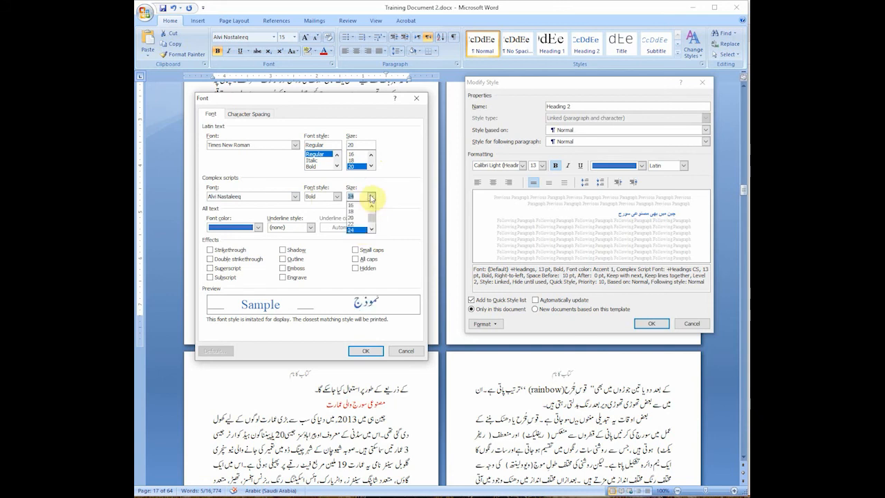
click(360, 226)
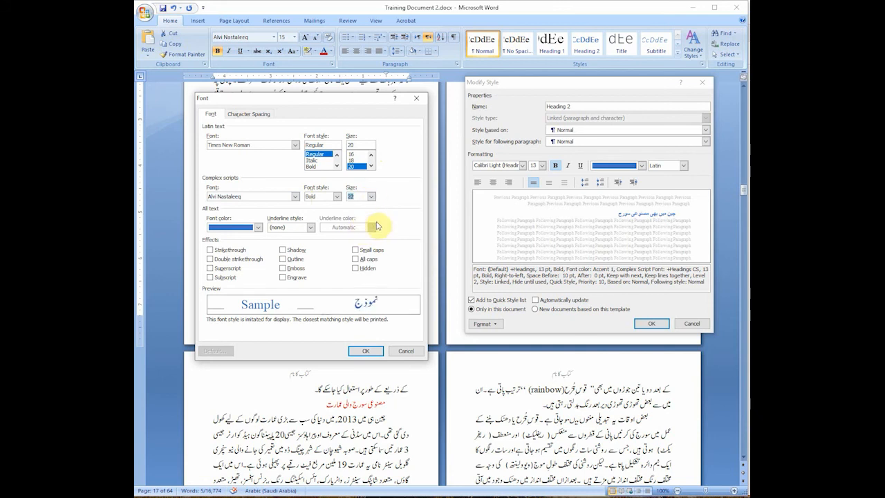
Step: Set the complex scripts font style to Regular and apply the Heading 2 font settings
click(337, 196)
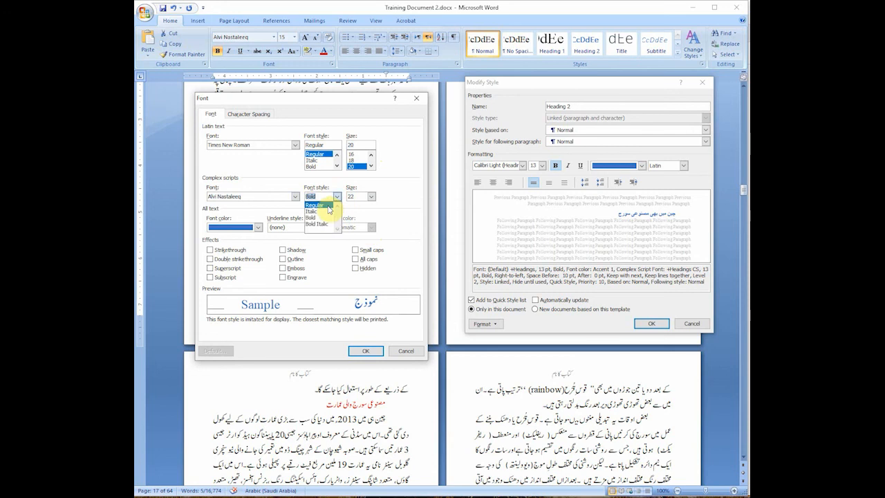
click(328, 207)
click(253, 116)
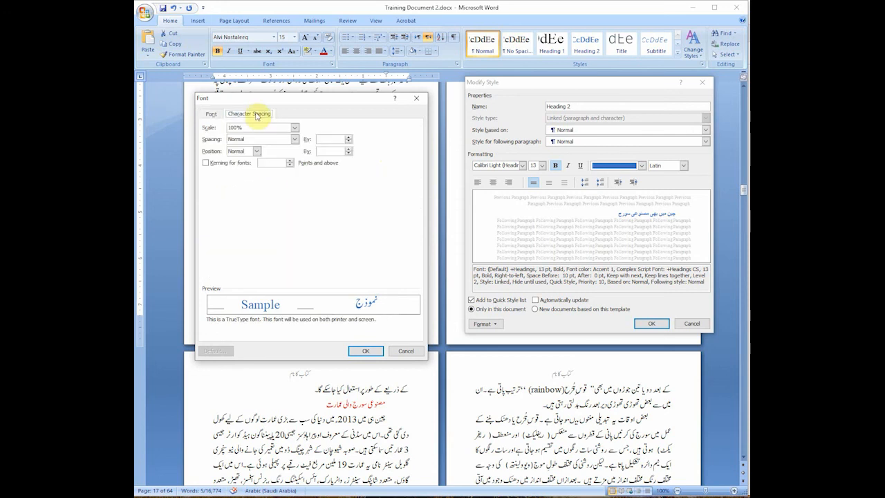
click(211, 114)
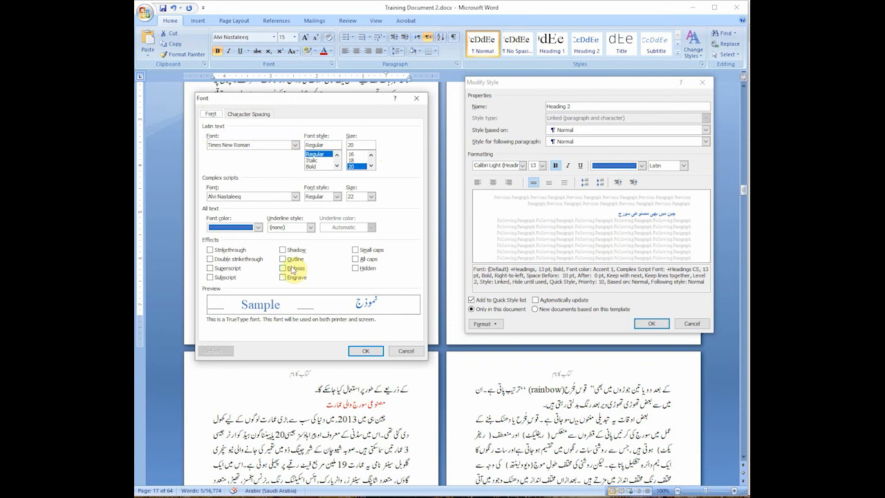
click(366, 350)
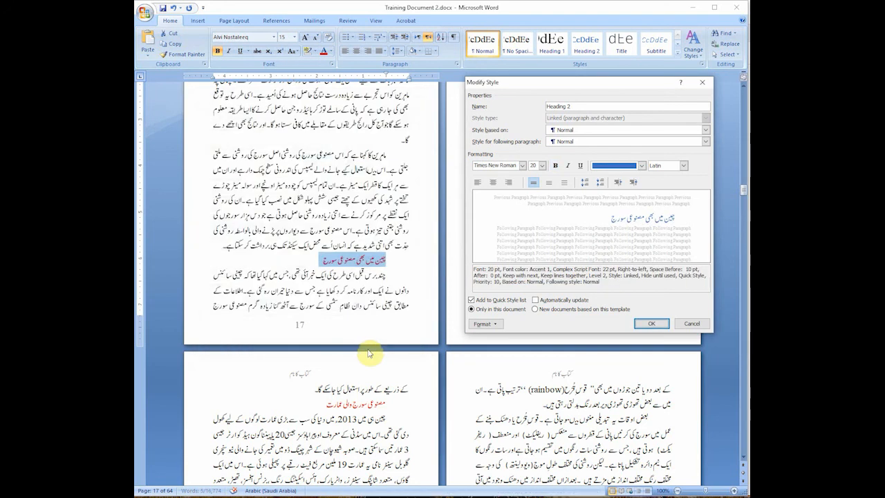
Step: Set the Heading 2 style's paragraph alignment to Right with outline level Level 2
click(483, 324)
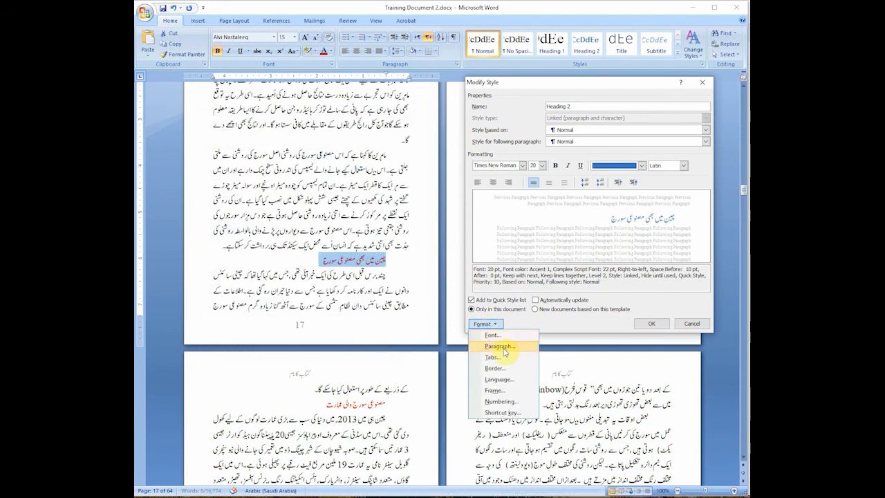
click(504, 353)
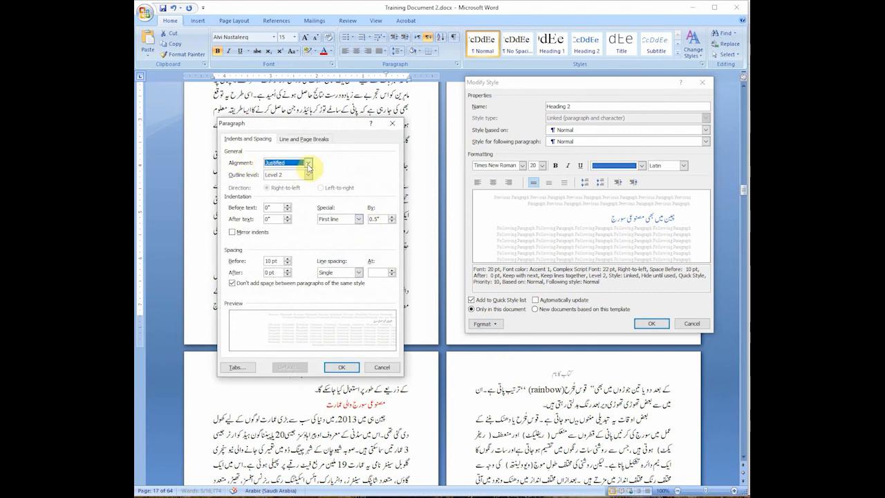
click(308, 163)
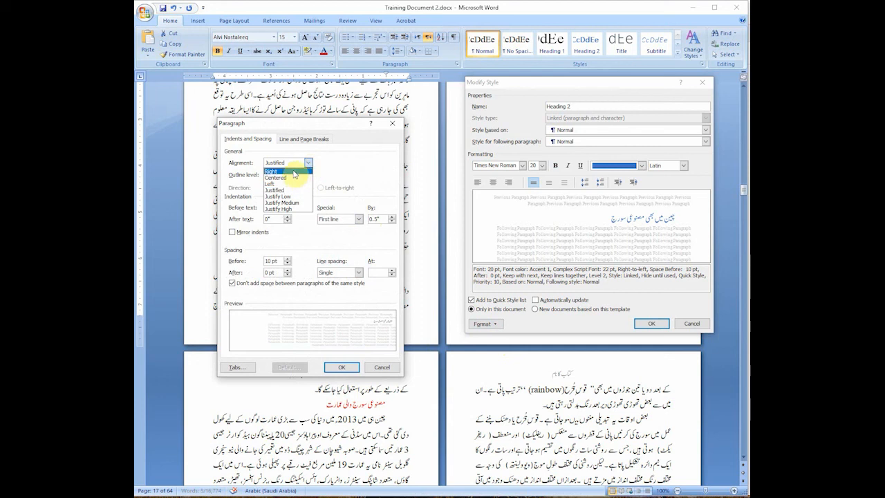
click(293, 171)
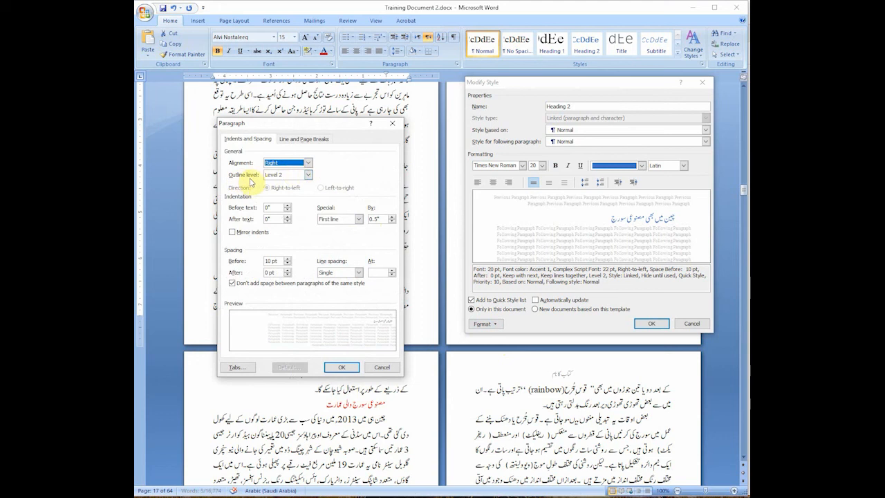
click(308, 175)
click(308, 177)
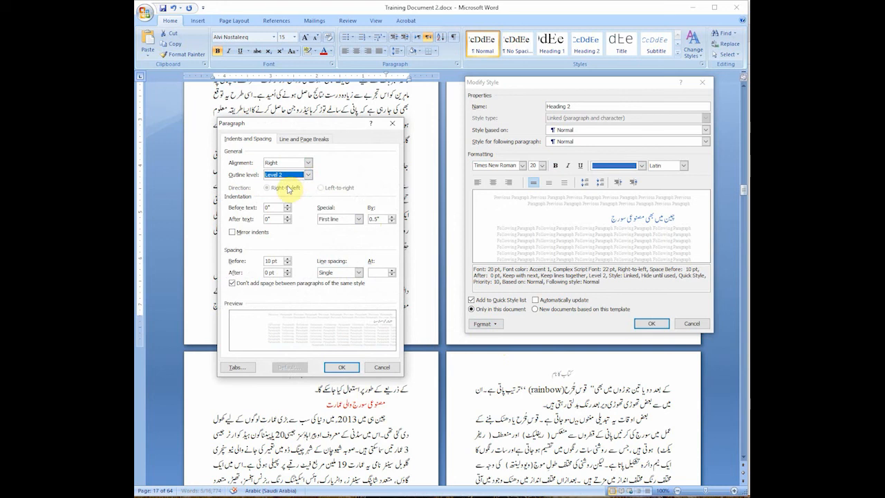
Step: Remove the Heading 2 style's first-line indent and set its paragraph spacing to 12 pt before and 12 pt after
click(356, 219)
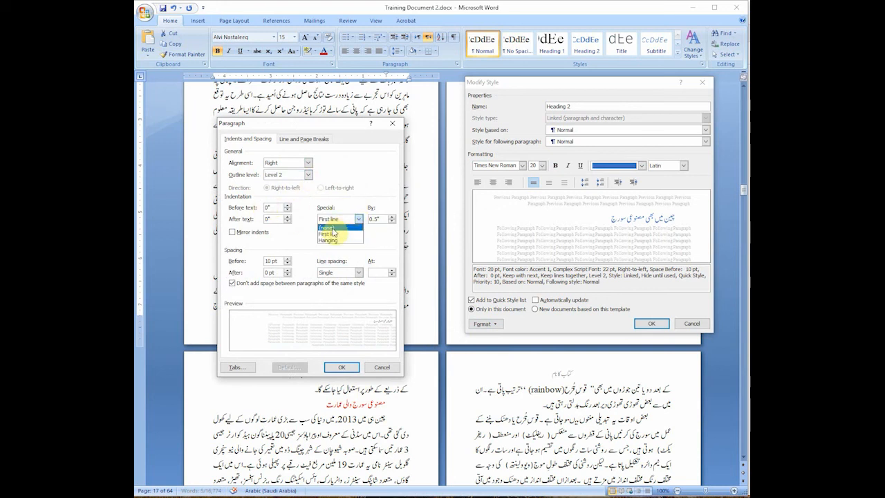
click(331, 228)
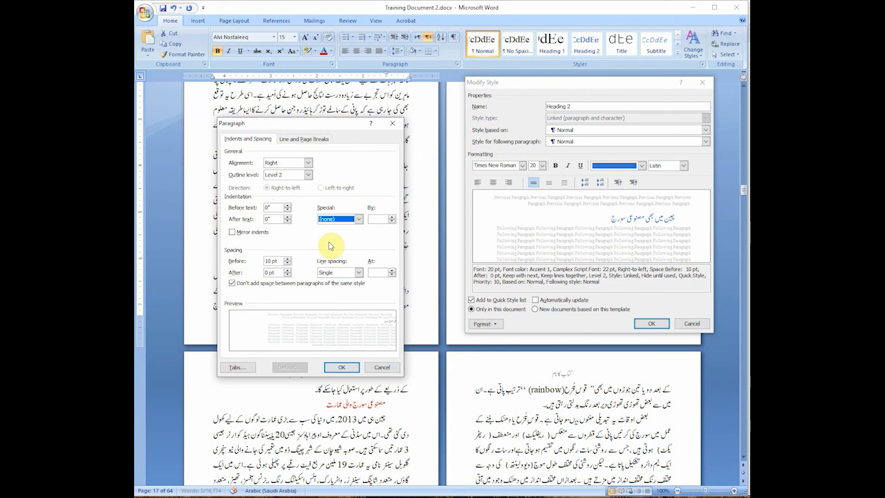
click(286, 269)
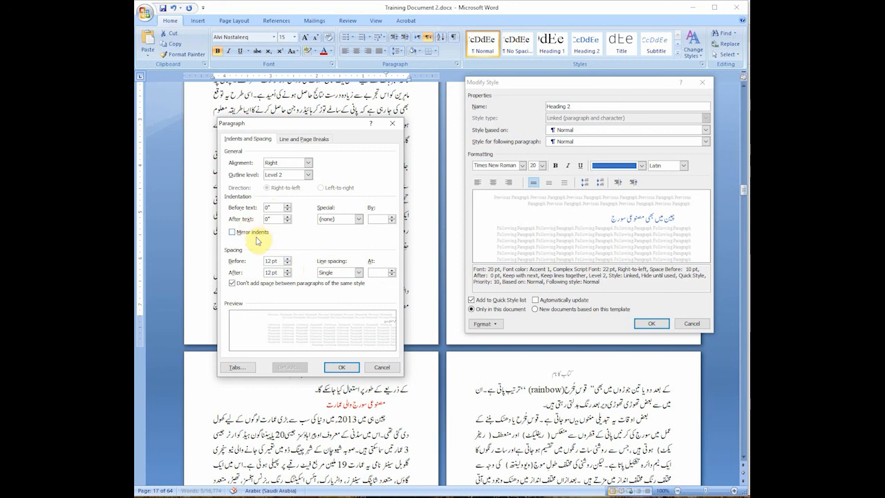
Step: Set the Heading 2 style's line spacing to Single, turn off Keep with next and Keep lines together, and save the style
click(358, 272)
click(353, 281)
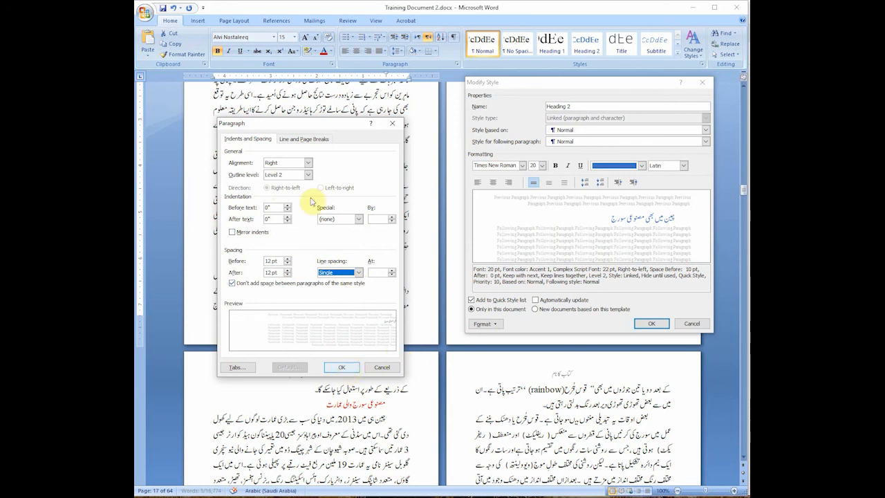
click(305, 139)
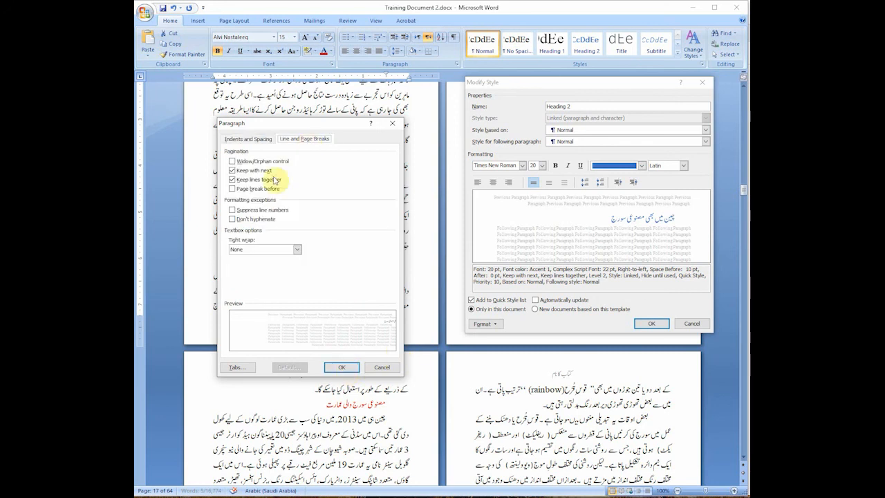
click(232, 179)
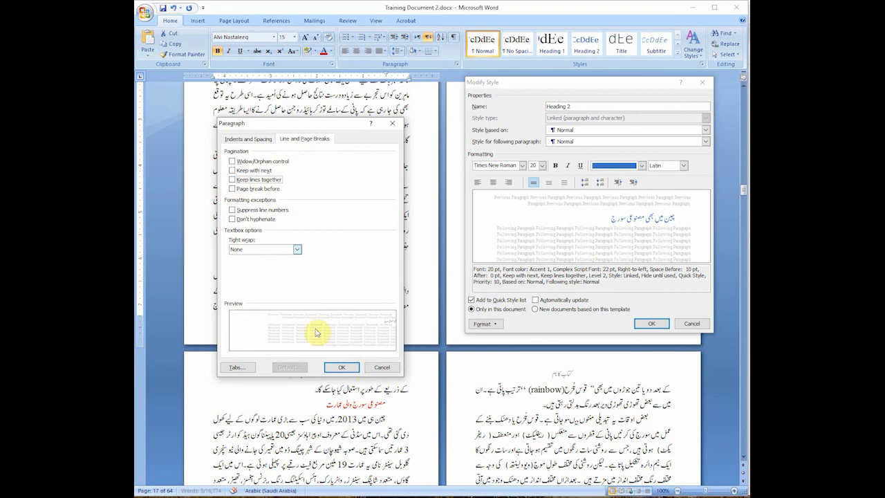
click(344, 369)
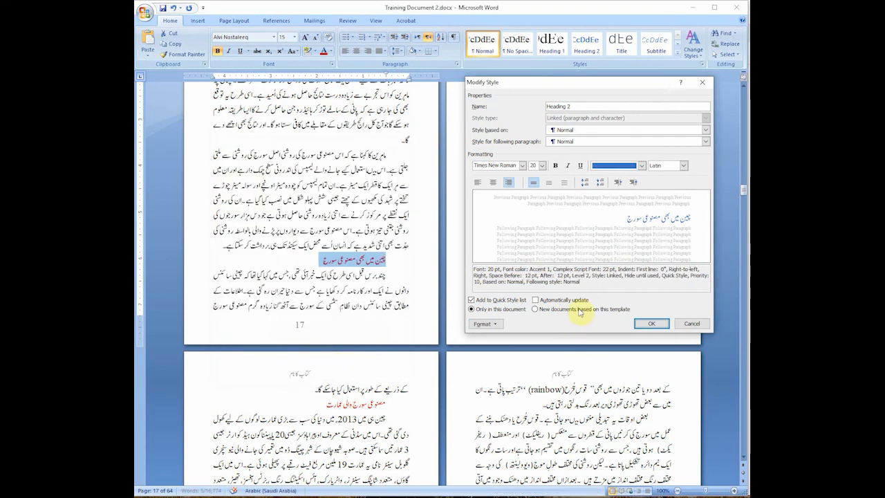
click(649, 323)
Step: Apply the Heading 2 style to the red sub-heading near the end of page 17
click(382, 275)
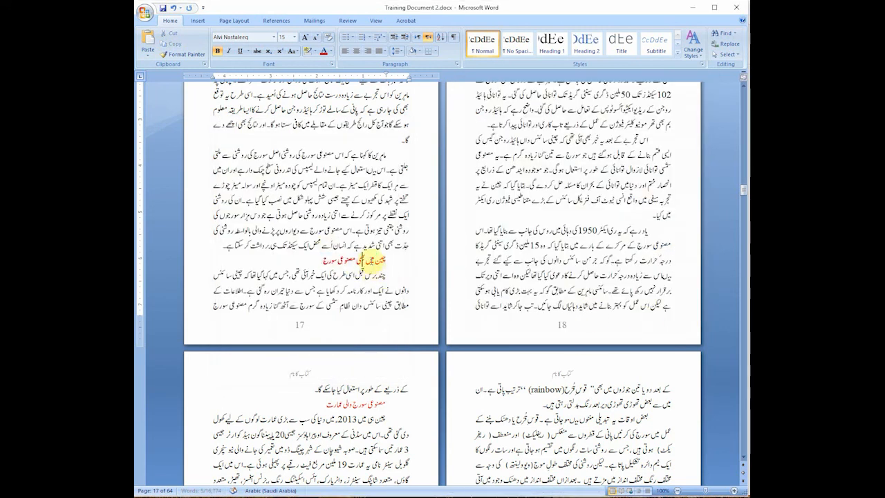
click(586, 43)
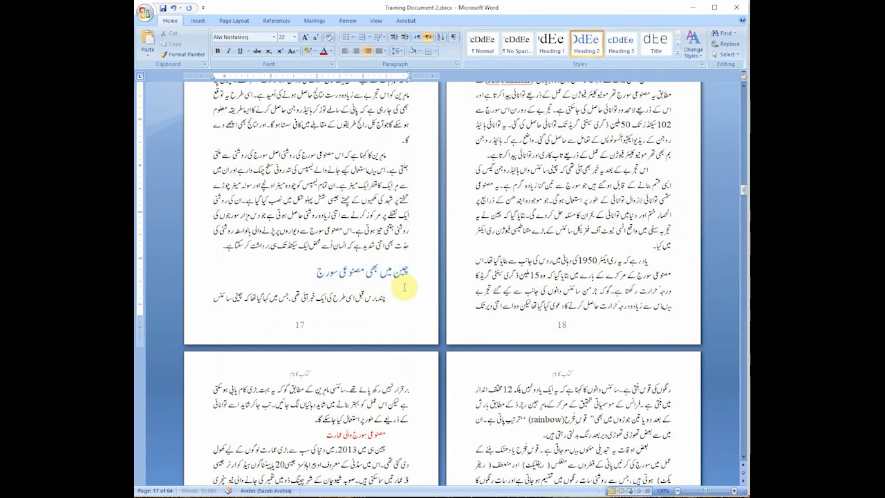
click(383, 274)
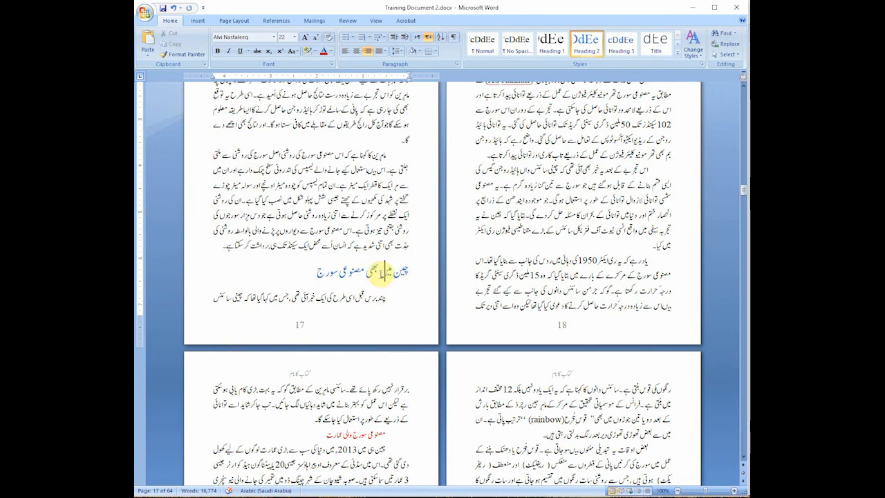
Step: Modify the Heading 2 style for complex scripts so that its font color is Automatic
right_click(592, 51)
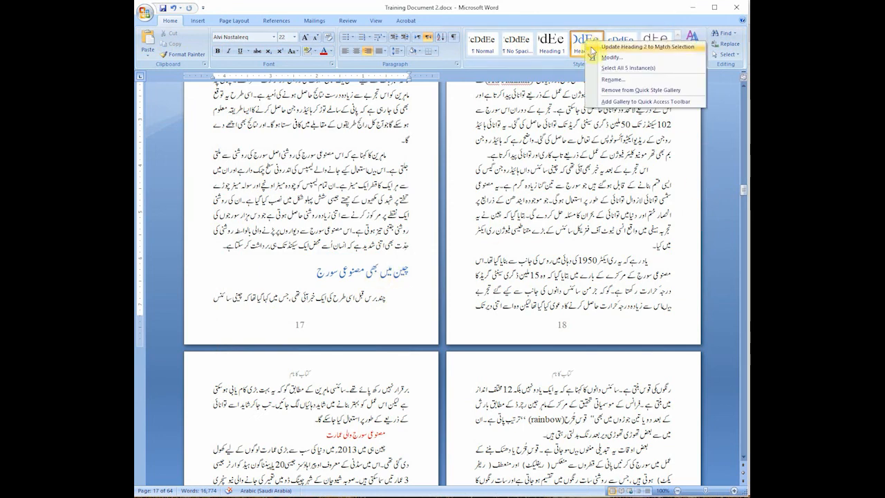
click(611, 57)
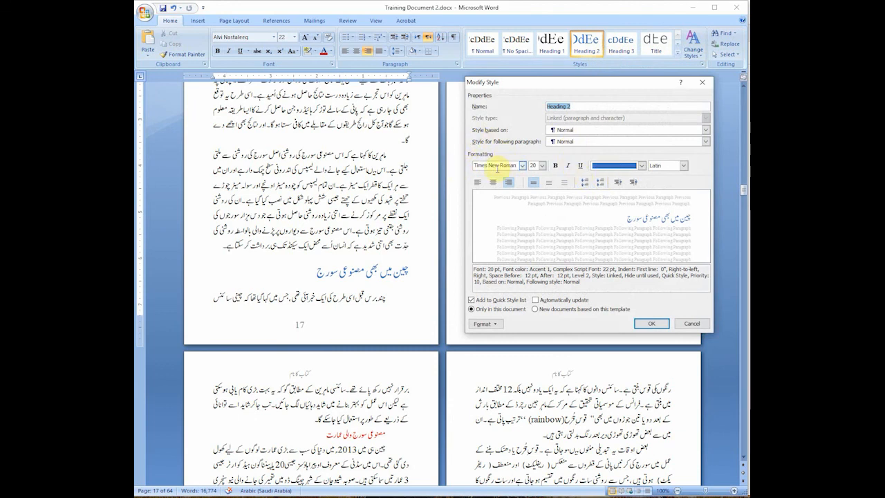
click(683, 168)
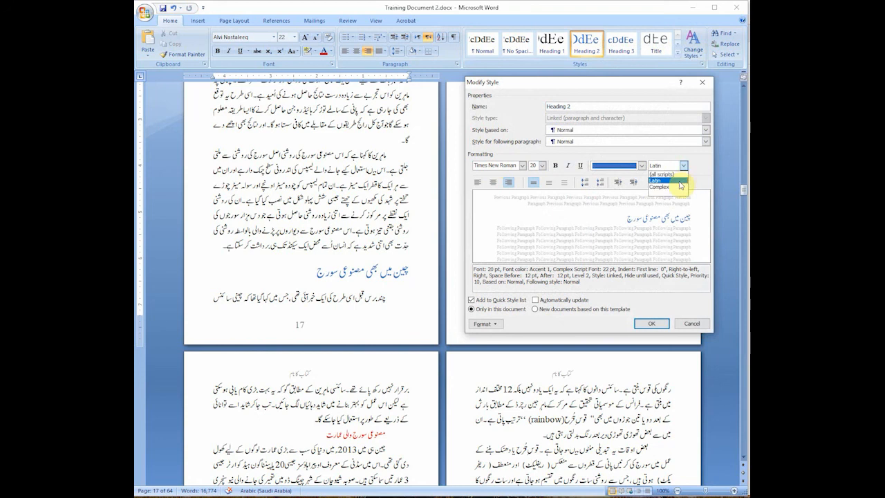
click(674, 191)
click(642, 166)
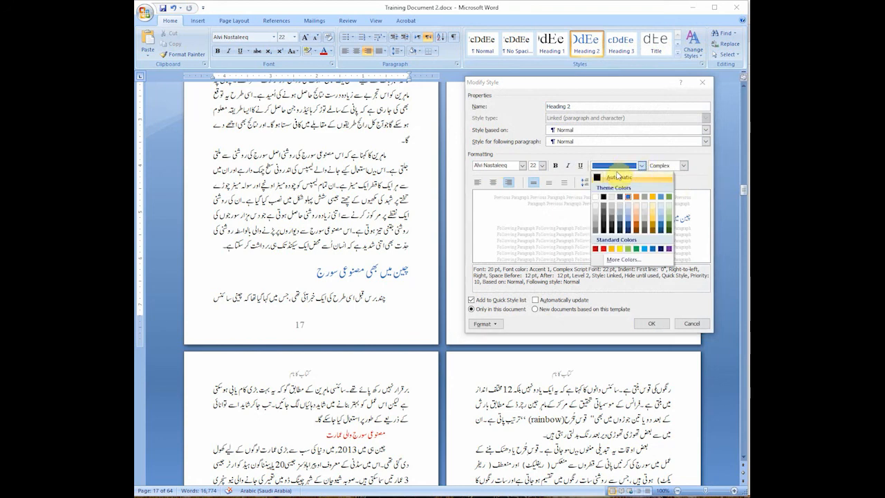
click(620, 178)
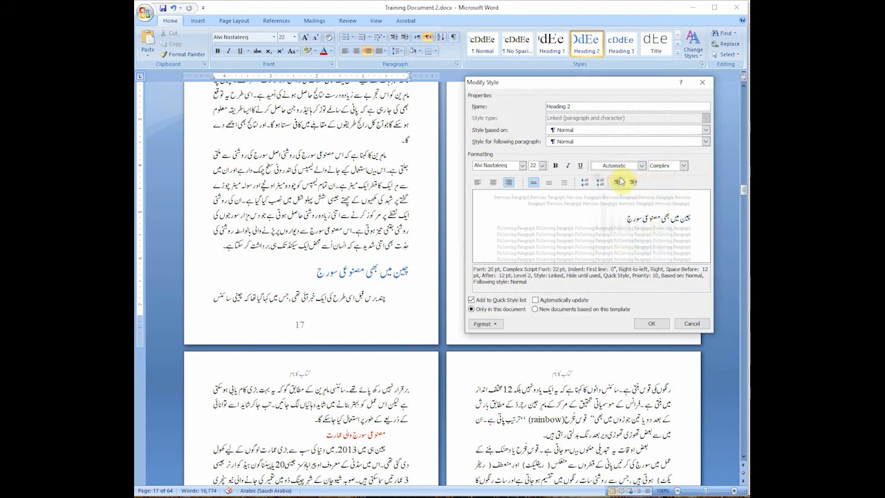
click(651, 323)
click(383, 271)
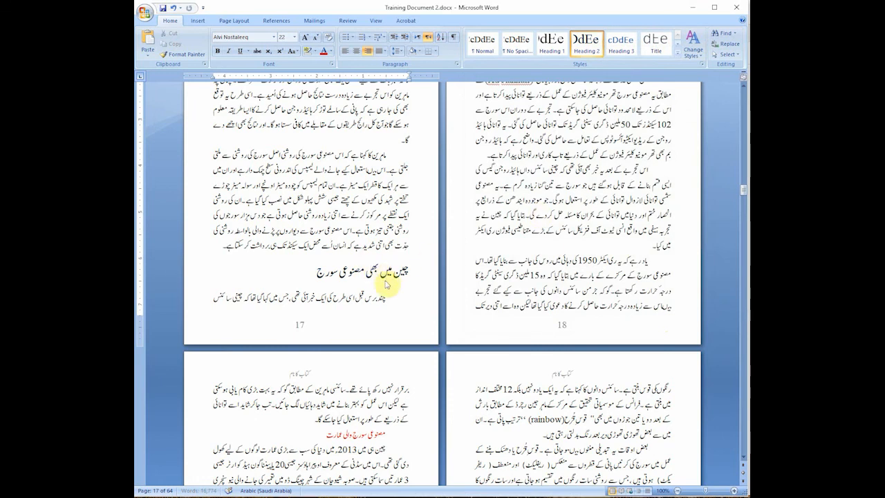
Step: Apply the Heading 2 style to the red sub-heading on page 19
scroll(384, 276, down, 2)
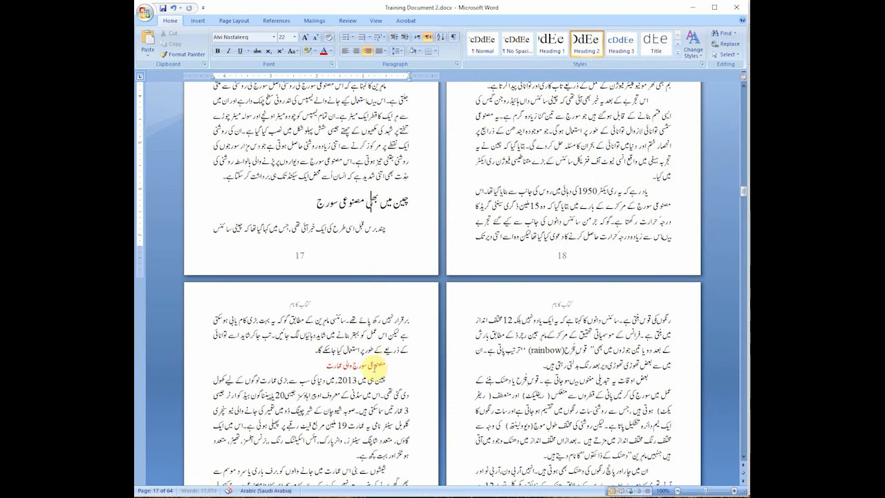
click(373, 364)
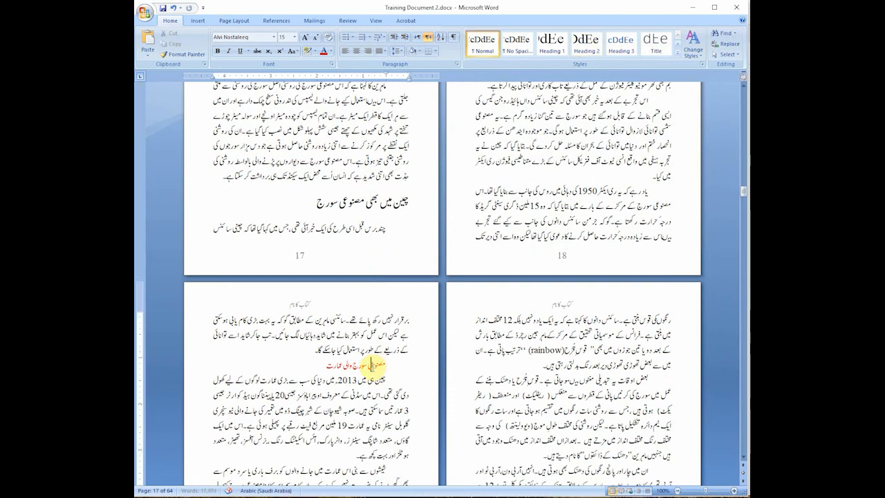
click(589, 52)
scroll(415, 389, down, 3)
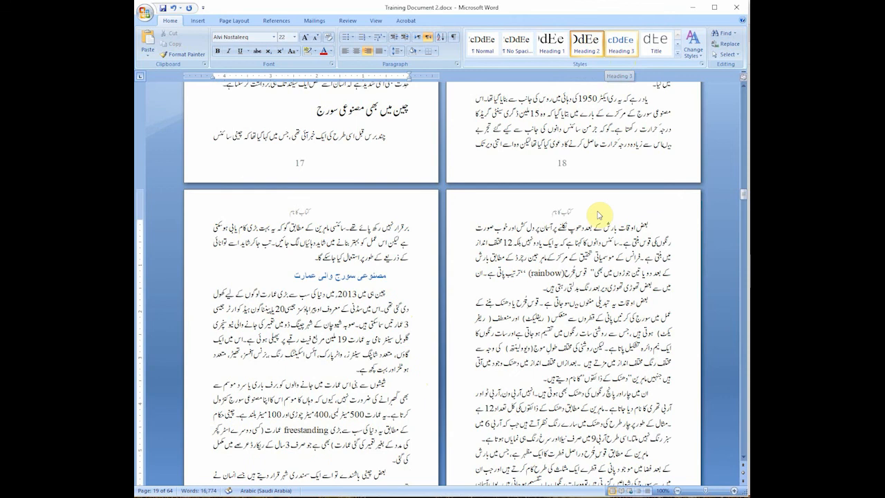
Step: Try to apply the Heading 1 style on page 20 with the cursor in the opening body paragraph, and undo it
click(577, 272)
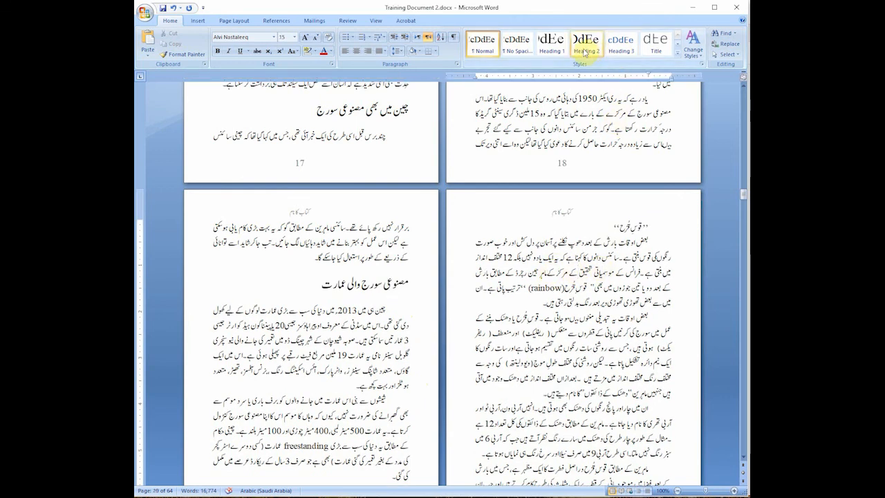
right_click(619, 51)
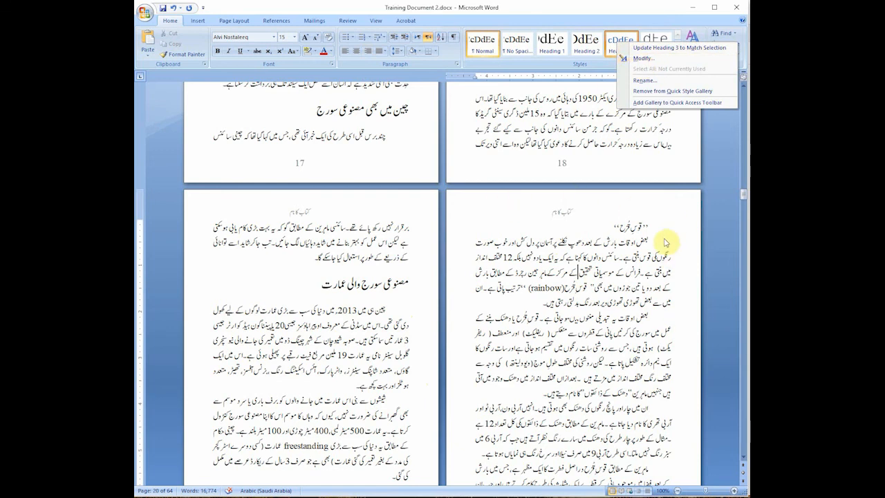
click(639, 230)
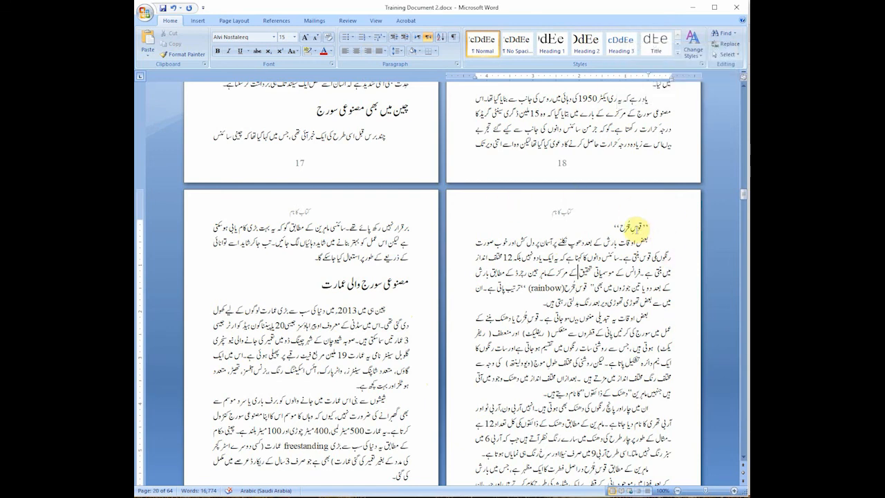
click(550, 43)
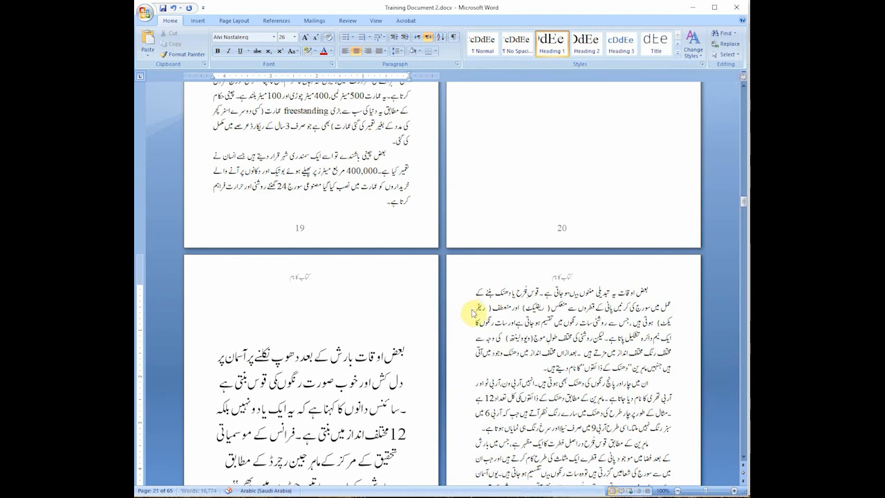
key(ctrl+z)
scroll(628, 262, up, 3)
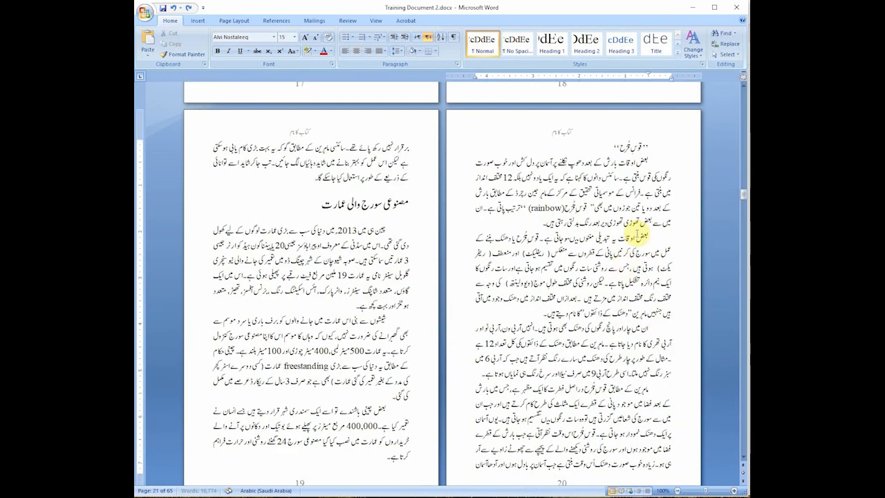
Step: Apply the Heading 1 style to the short quoted title at the start of page 20
drag(633, 145, 609, 147)
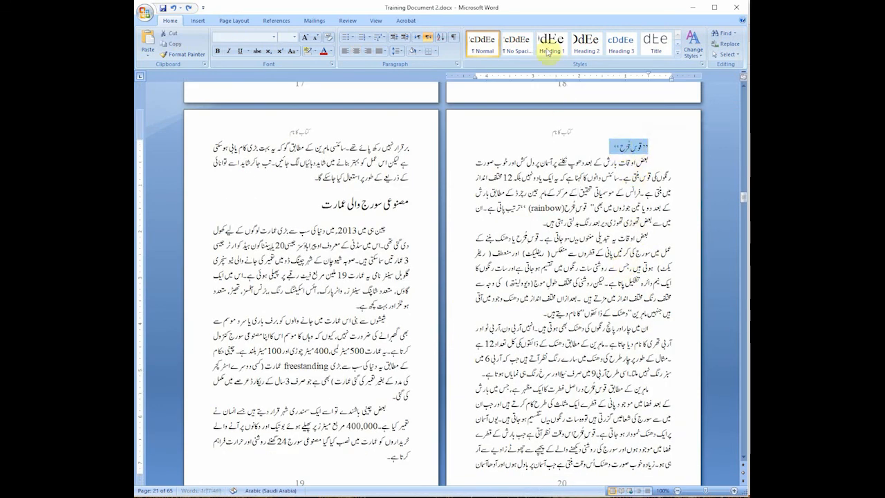
click(551, 43)
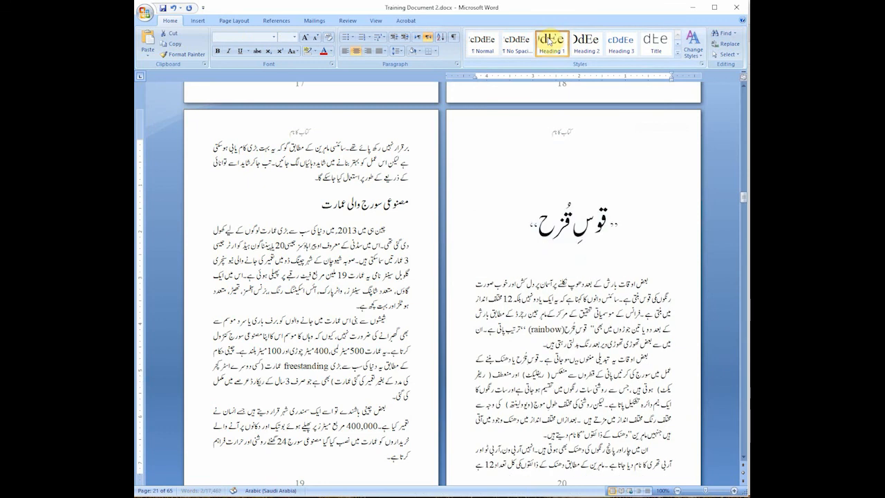
click(551, 219)
key(alt+shift)
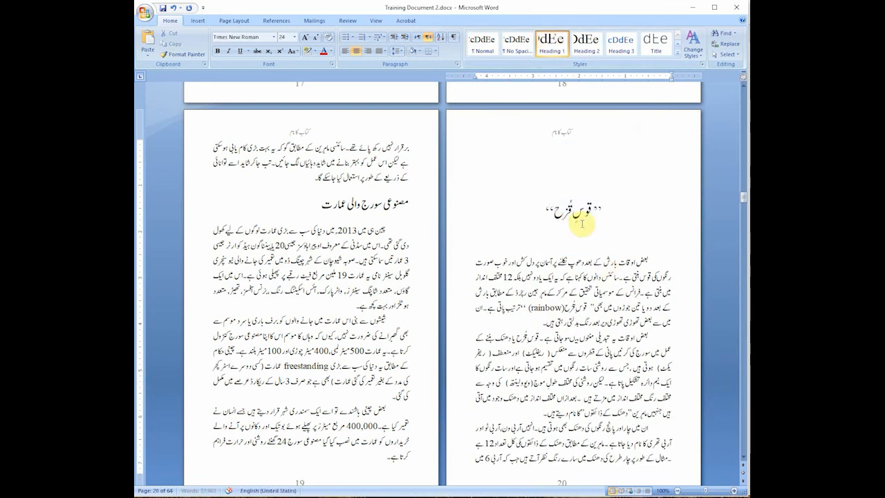
text(")
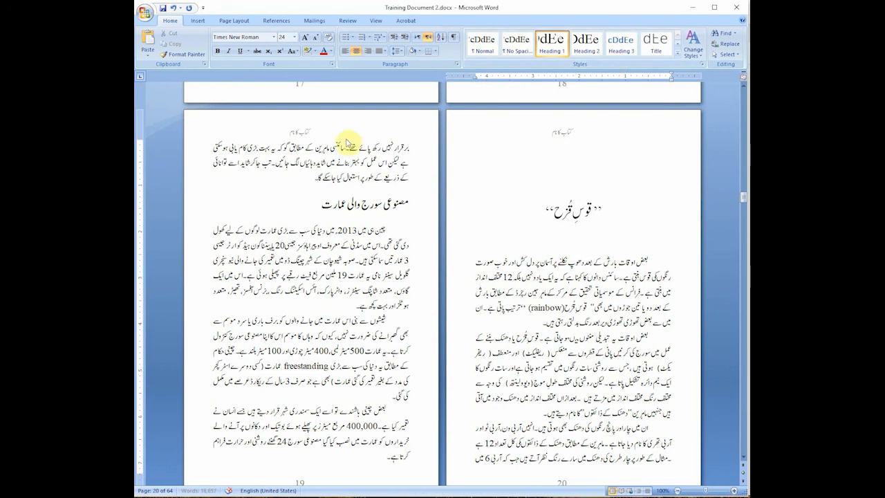
Step: Modify the Heading 3 style's Latin text font to Times New Roman at size 22
click(350, 147)
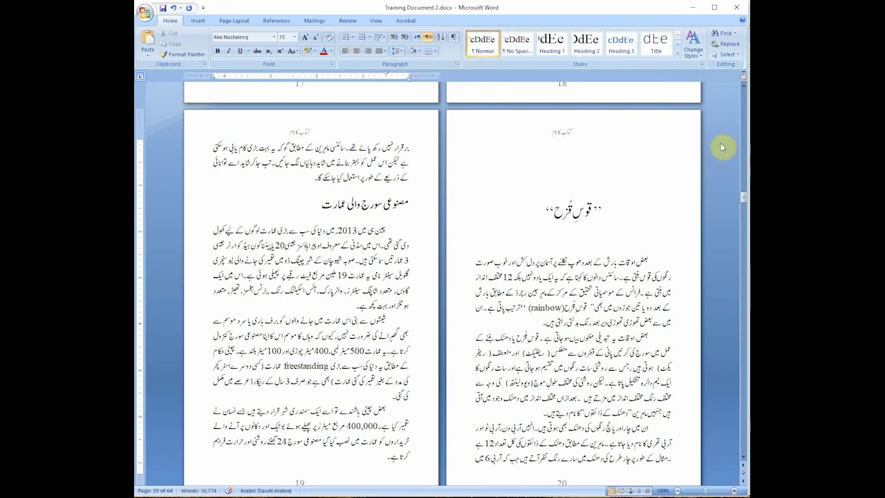
right_click(625, 48)
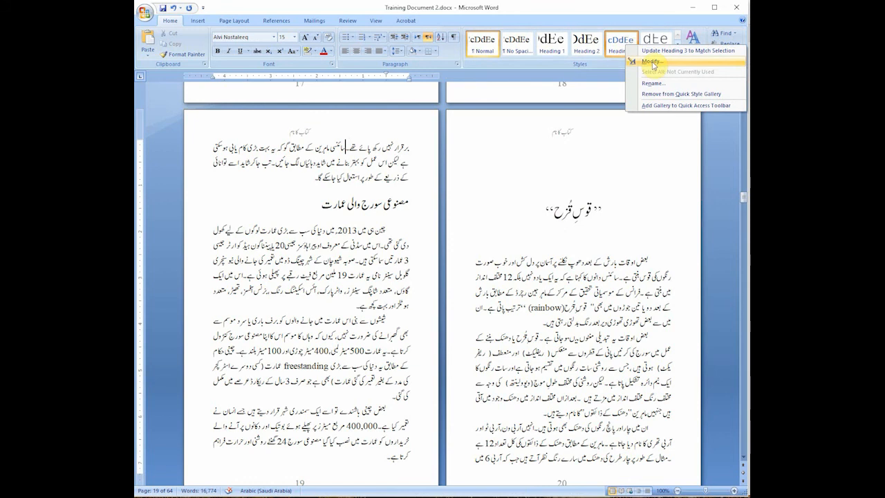
click(650, 59)
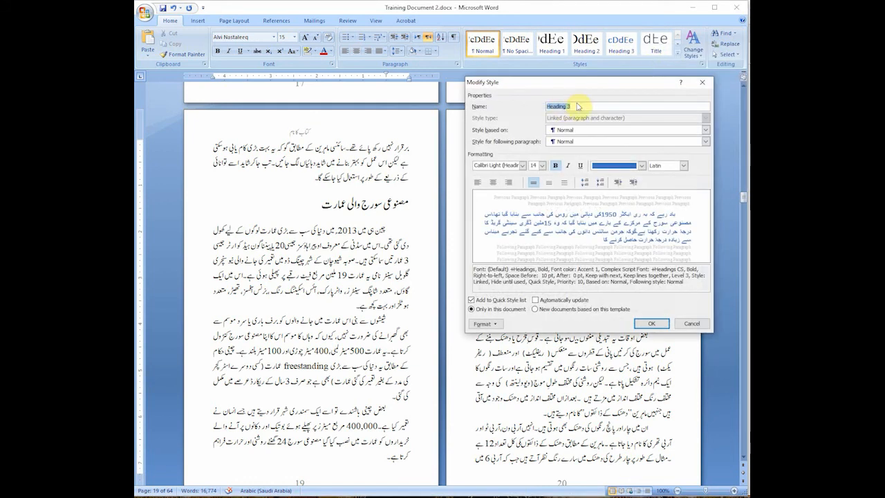
drag(584, 86, 567, 80)
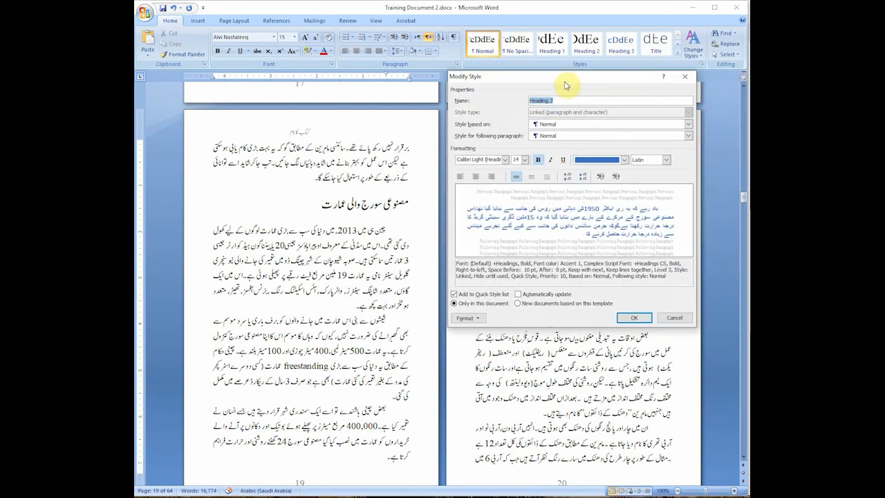
click(478, 318)
click(475, 331)
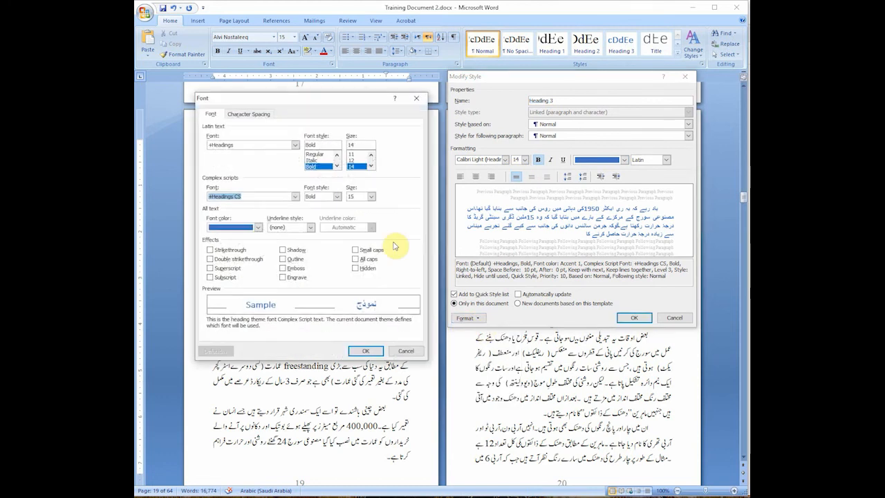
click(295, 146)
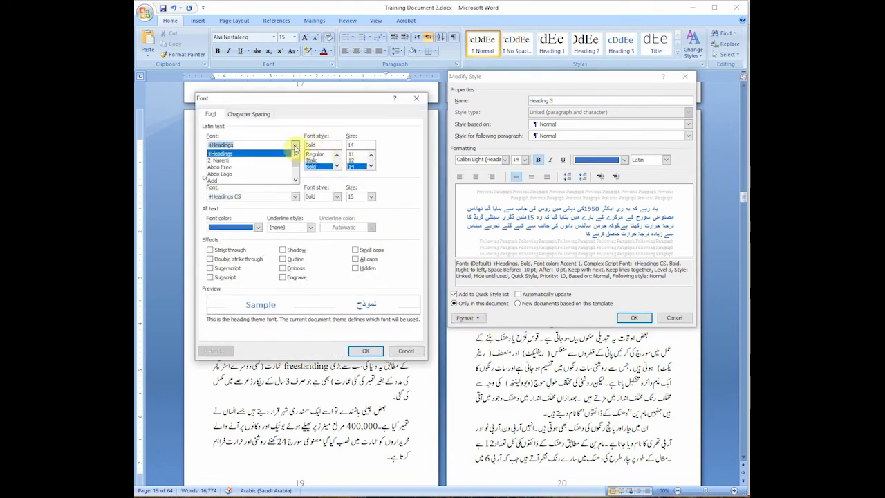
text(ti)
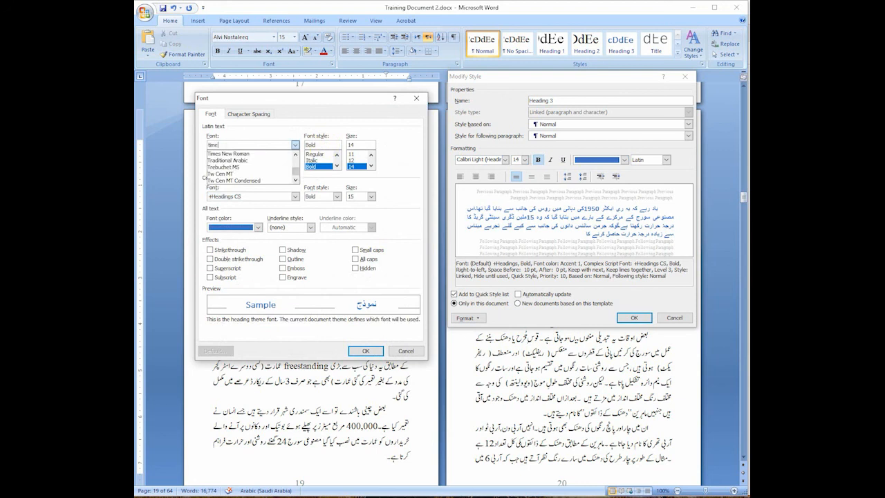
text(me)
click(253, 167)
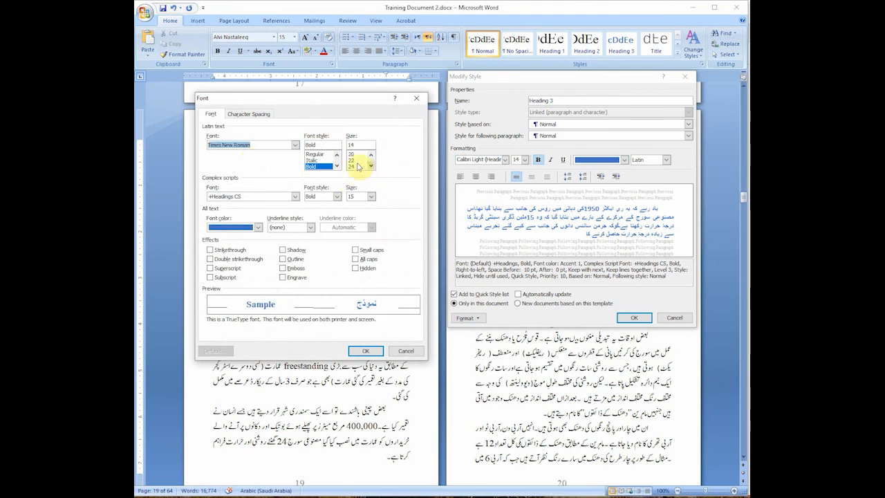
click(355, 160)
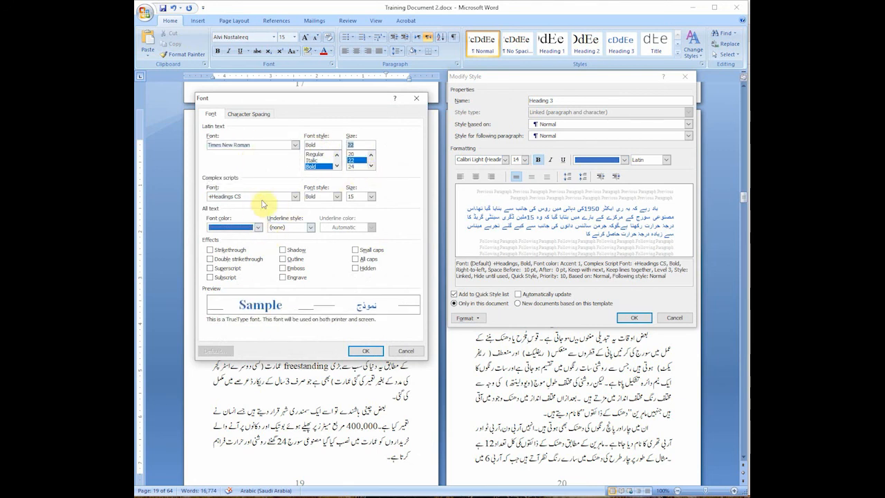
Step: Set the Heading 3 style's complex scripts font to Alvi Nastaleeq, Regular, size 24
click(294, 196)
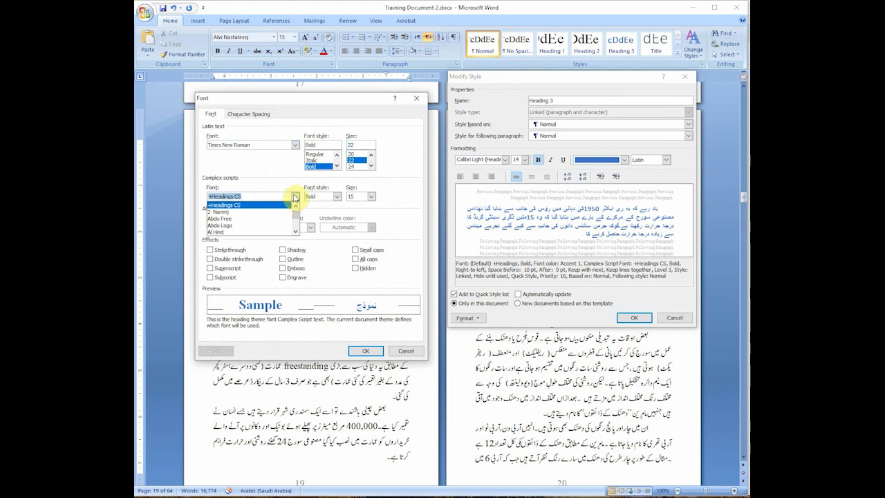
click(296, 233)
click(296, 232)
click(296, 232)
click(296, 232)
click(295, 232)
click(296, 232)
click(296, 232)
click(296, 233)
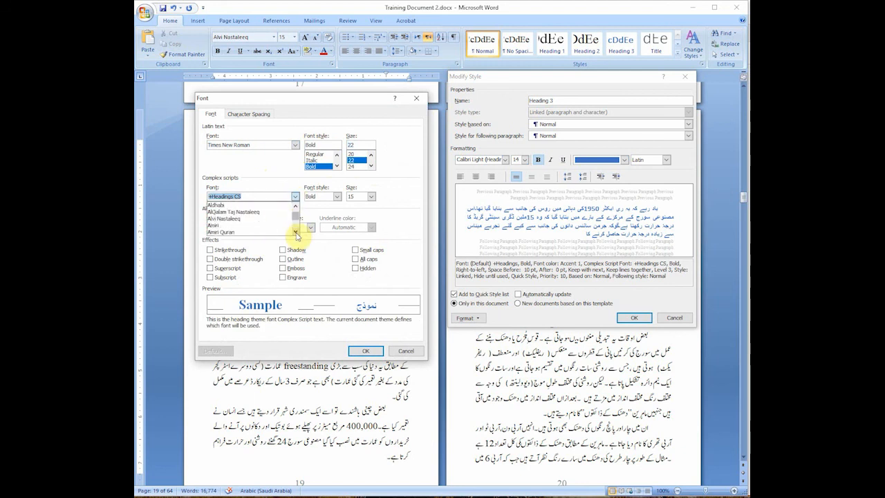
click(242, 226)
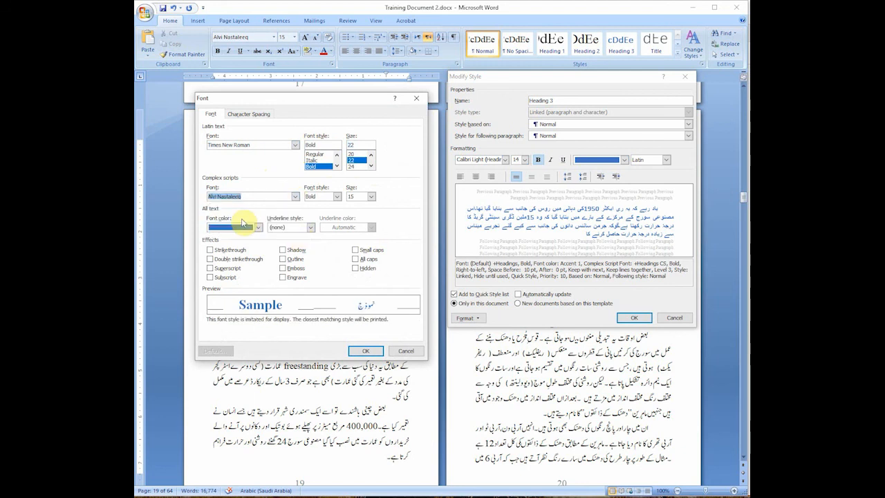
click(337, 197)
click(316, 205)
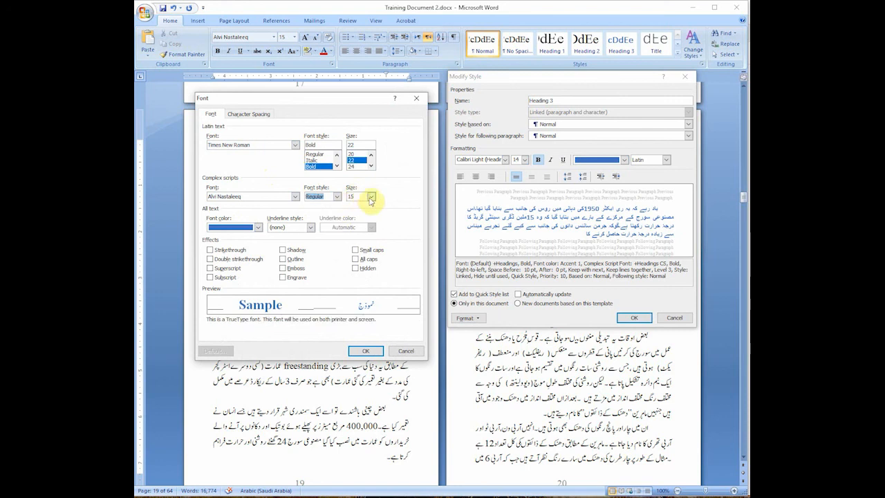
click(370, 197)
scroll(373, 230, down, 1)
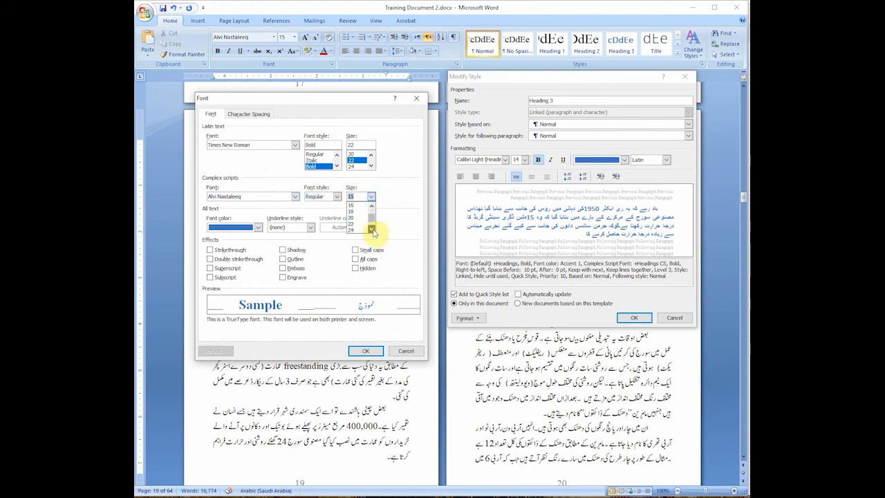
click(354, 229)
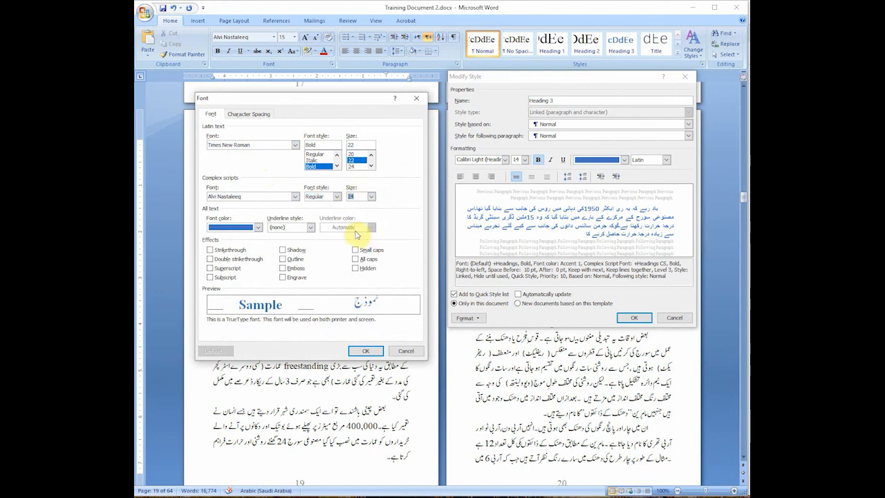
Step: Set the Heading 3 style's font color to Automatic and its Latin font style to Regular, and accept the font settings
click(259, 227)
click(233, 238)
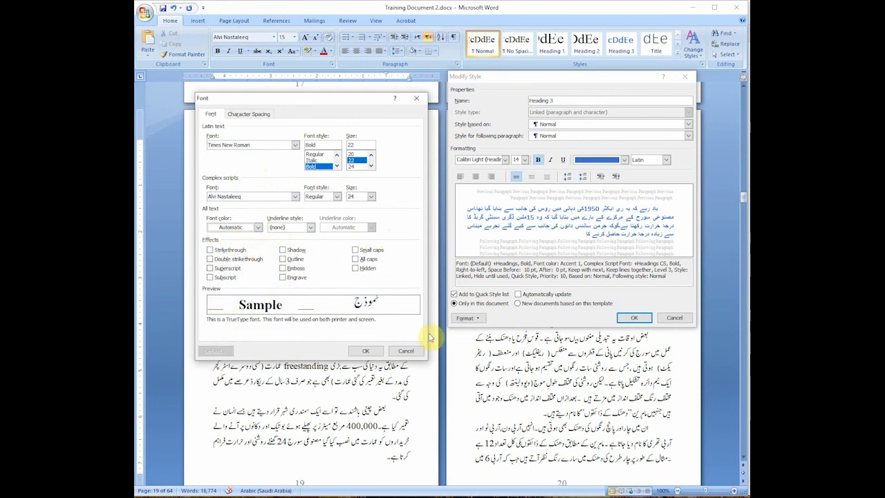
click(315, 154)
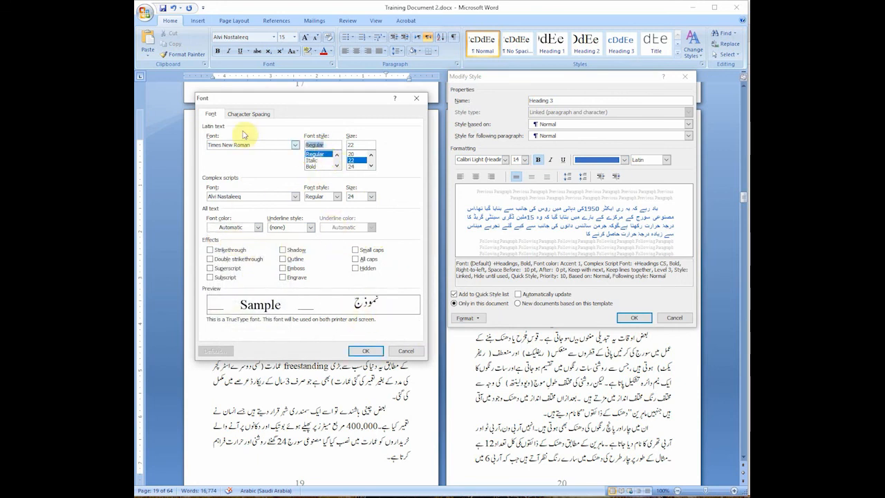
click(231, 114)
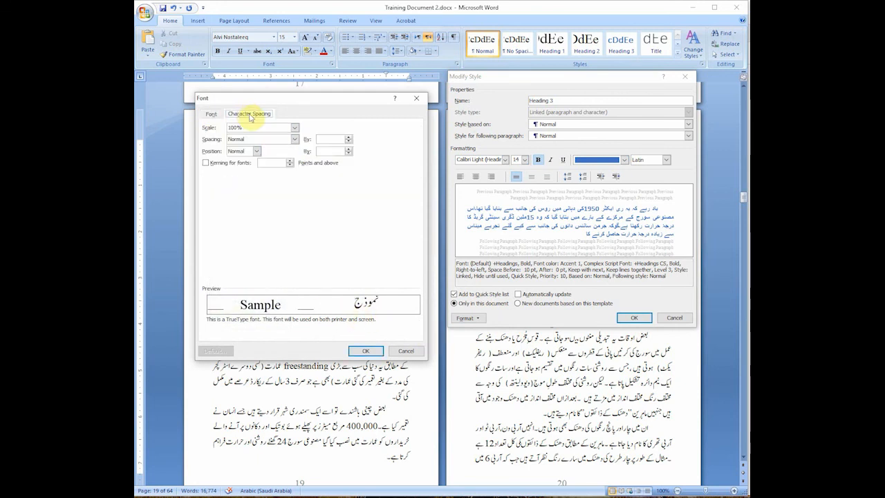
click(211, 114)
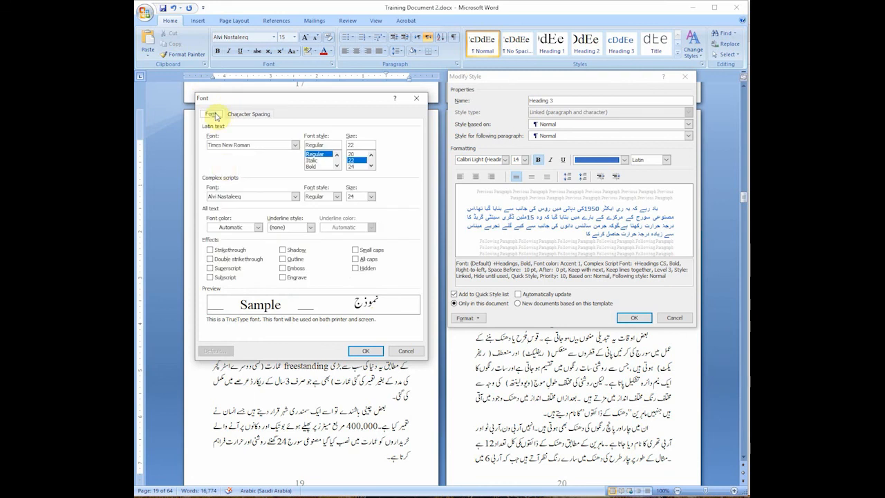
click(364, 350)
Step: Set the Heading 3 style's paragraph format to no special indent, 0 pt spacing before and single line spacing
click(470, 318)
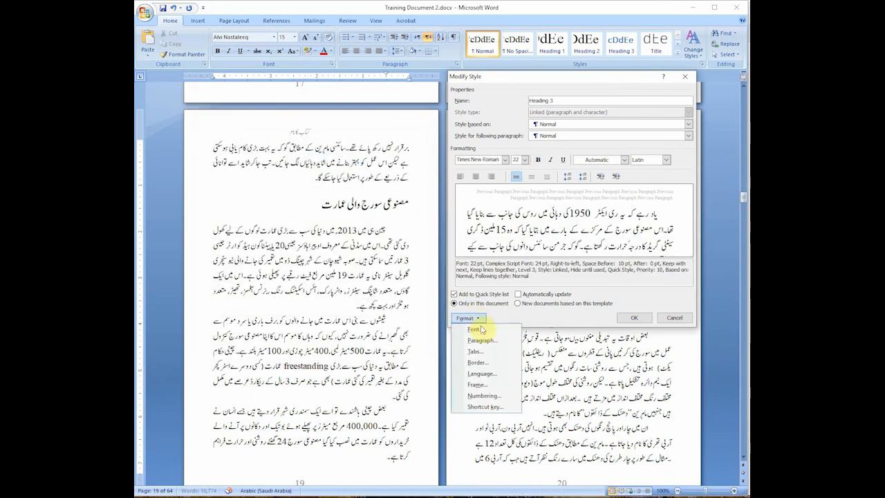
click(484, 340)
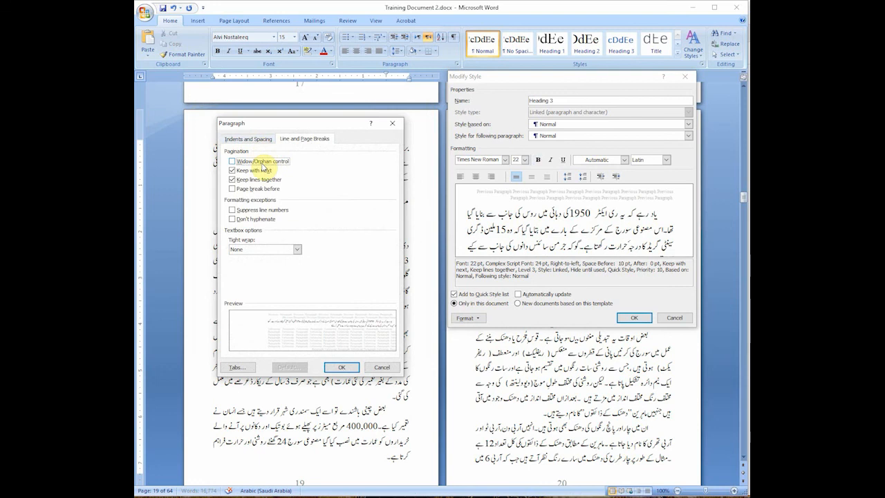
click(245, 141)
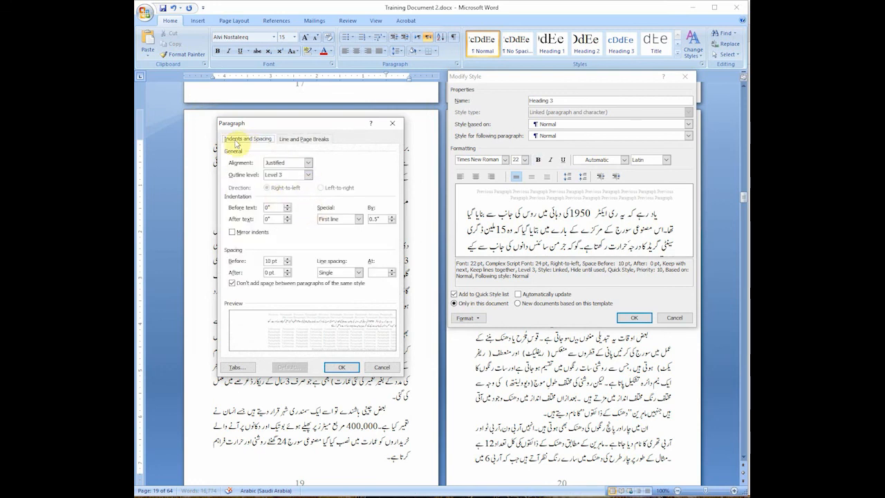
click(339, 218)
click(339, 226)
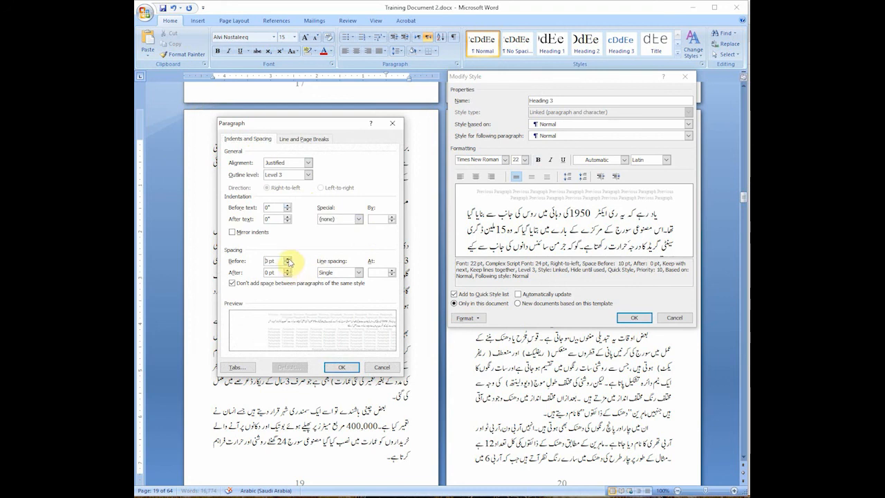
click(335, 273)
click(336, 282)
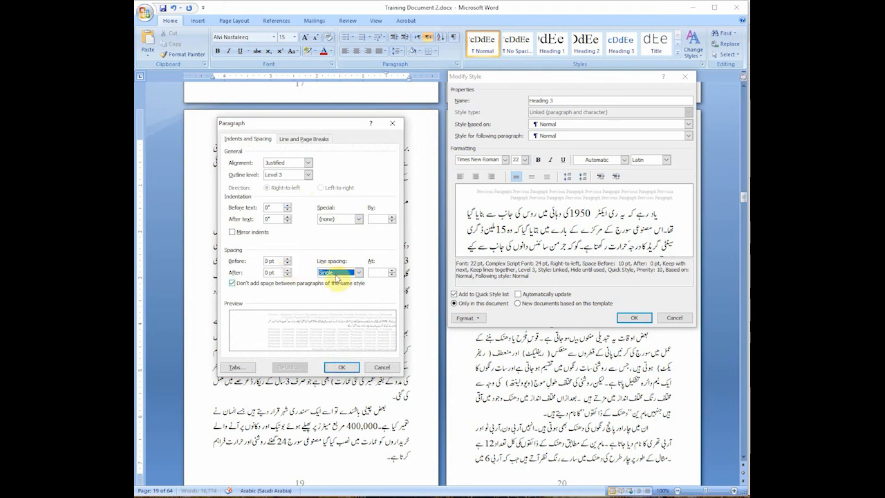
click(342, 367)
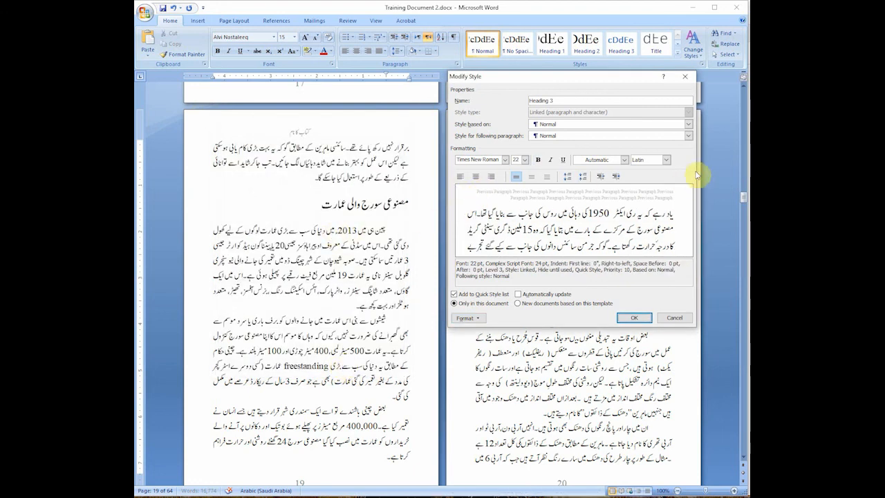
Step: Show the Heading 3 style's Complex script formatting and save the modified style
click(668, 161)
click(659, 183)
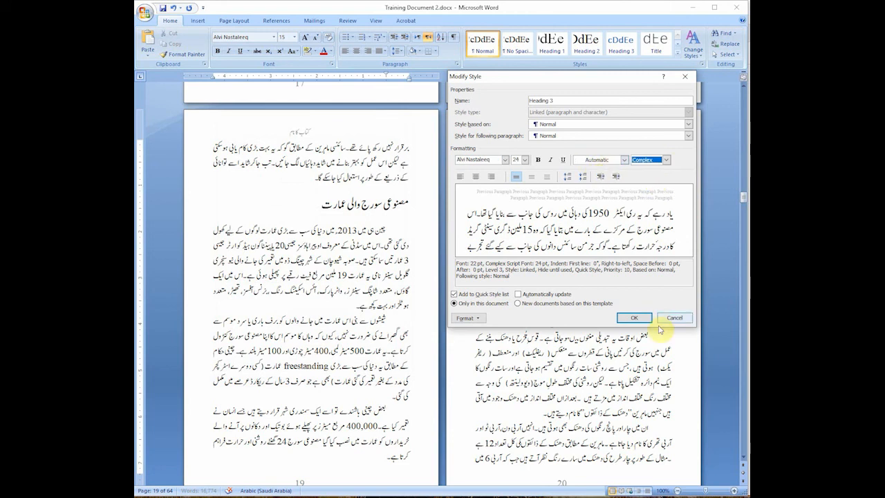
click(634, 317)
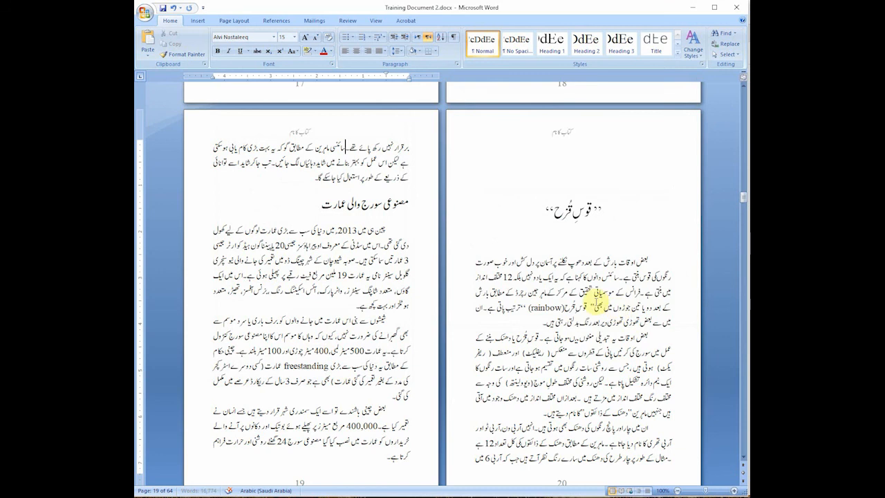
Step: Strike through the Main Heading item in the topic list on page 1
scroll(385, 193, up, 3)
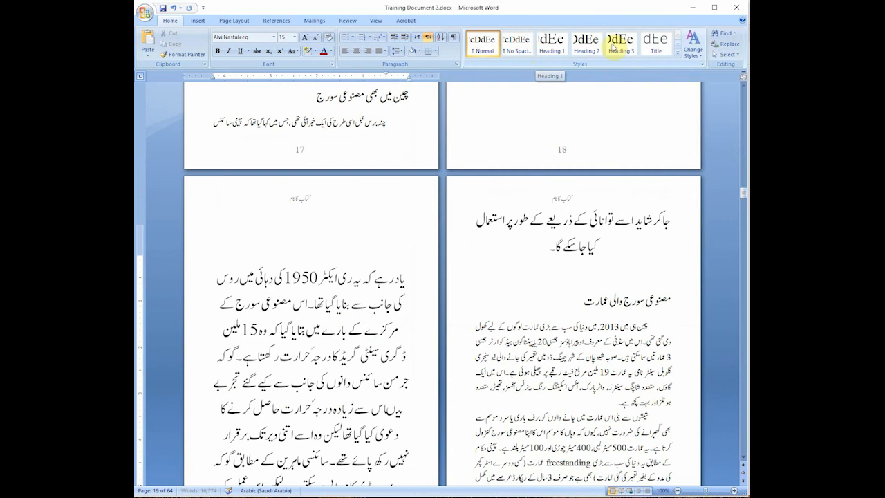
click(705, 292)
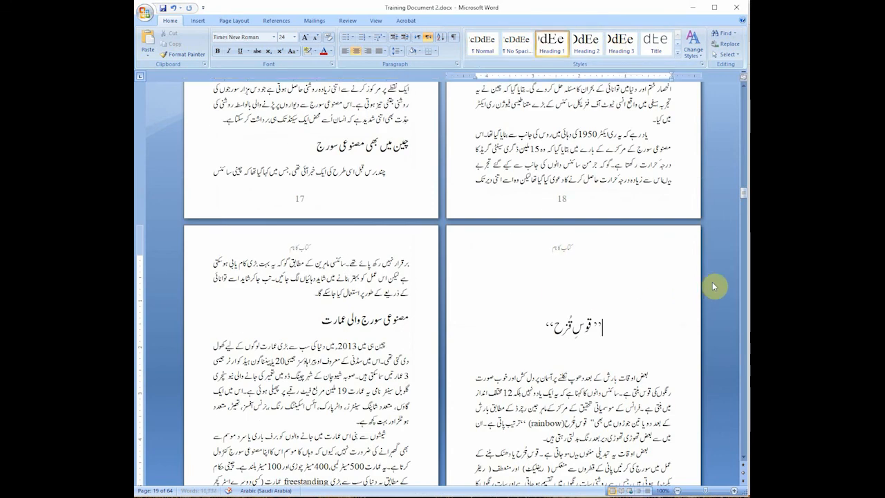
scroll(494, 221, up, 3)
scroll(525, 235, up, 4)
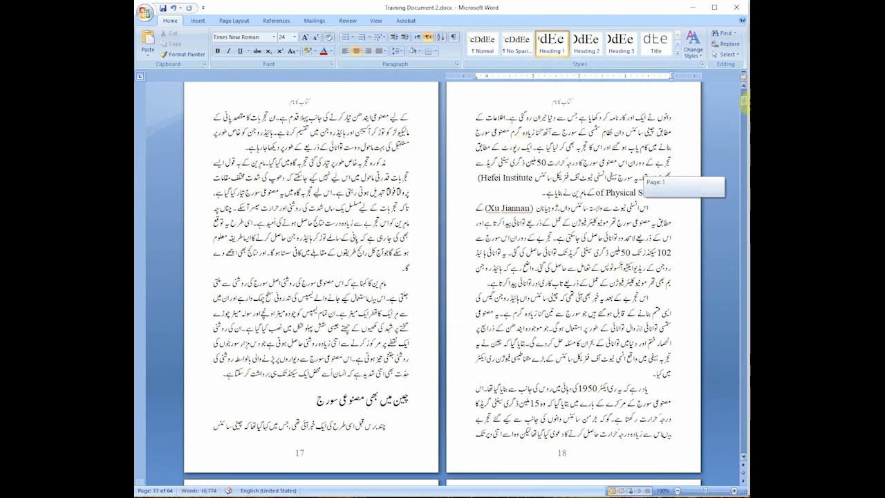
click(611, 123)
key(ctrl+Home)
triple_click(293, 222)
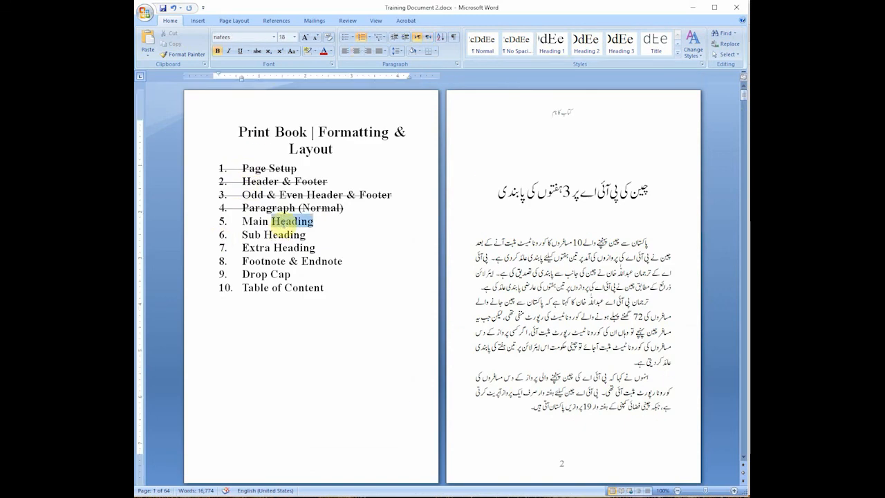
click(258, 51)
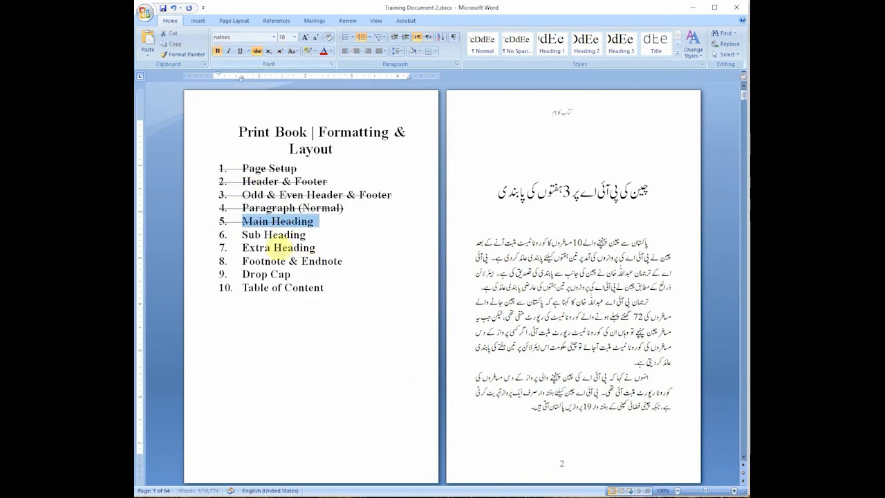
Step: Strike through the Sub Heading and Extra Heading items in the topic list on page 1
click(250, 131)
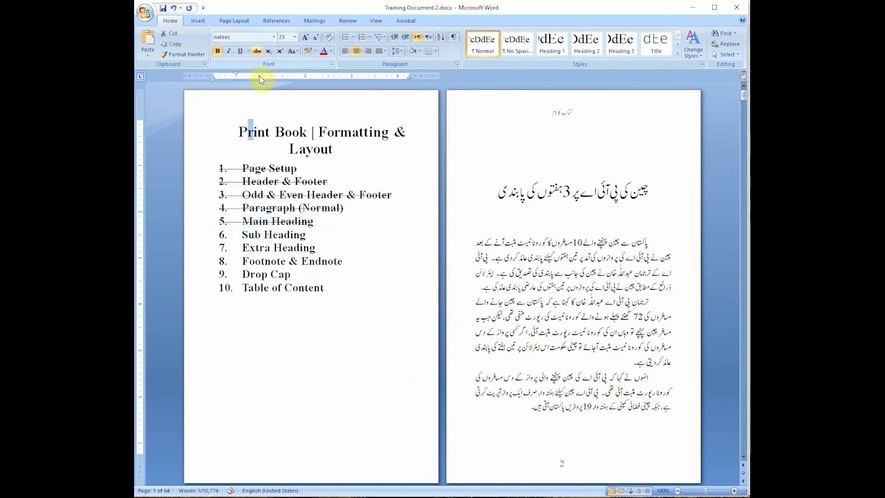
triple_click(289, 237)
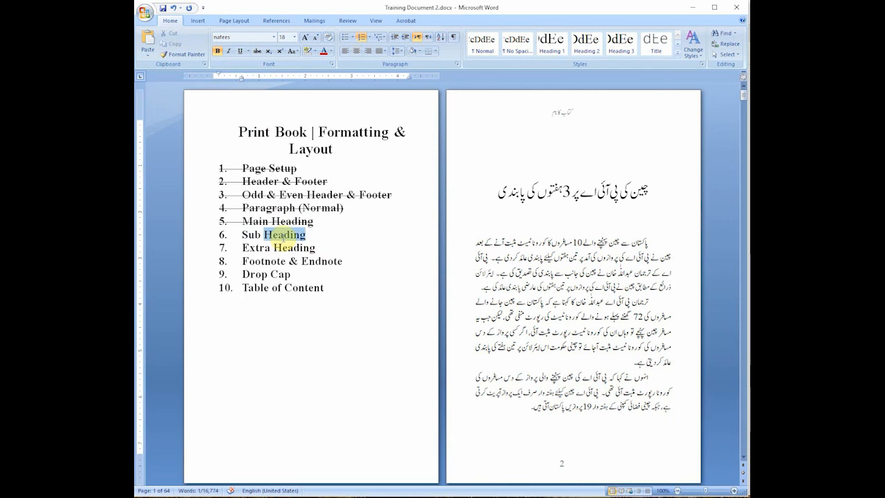
click(257, 51)
triple_click(286, 248)
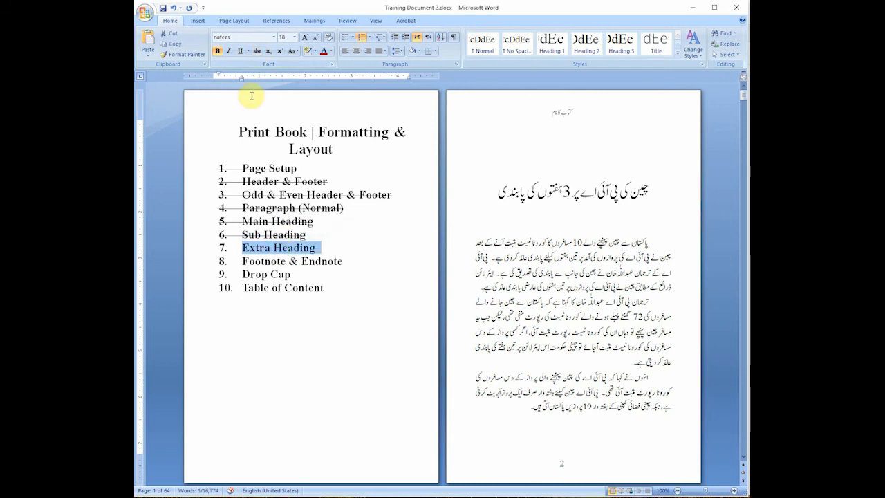
click(258, 51)
click(303, 264)
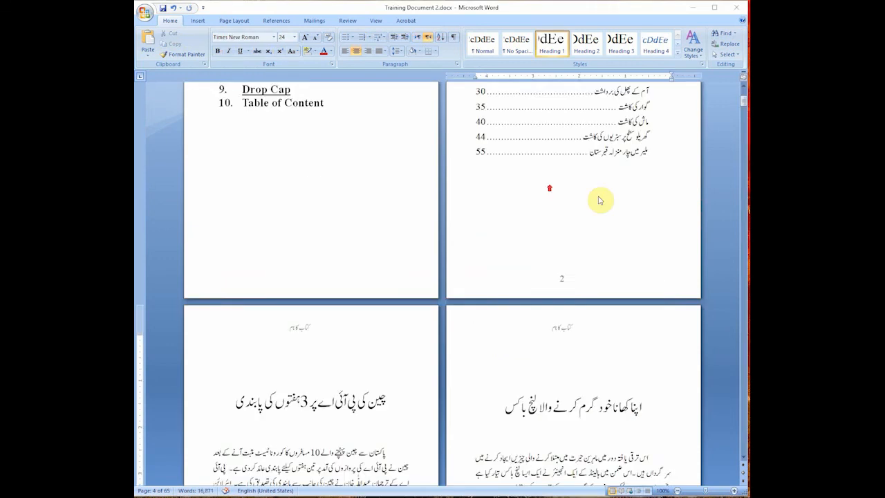
scroll(599, 200, up, 5)
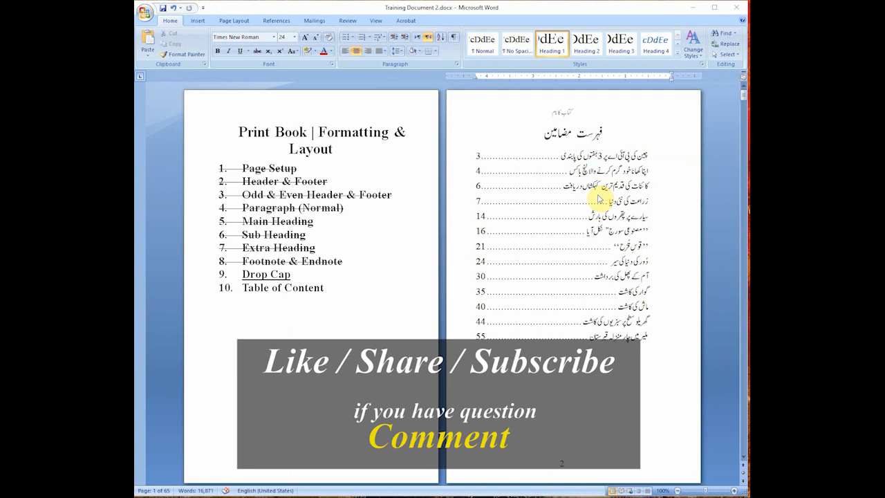
scroll(598, 199, down, 5)
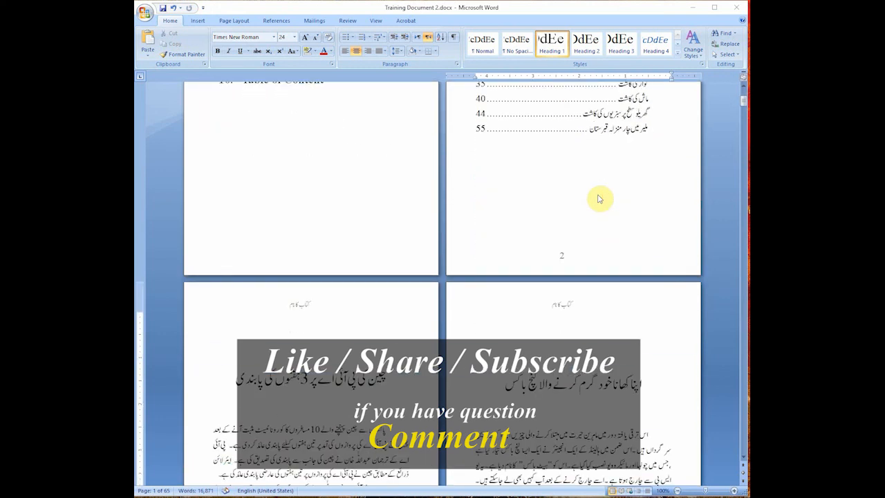
scroll(598, 199, down, 6)
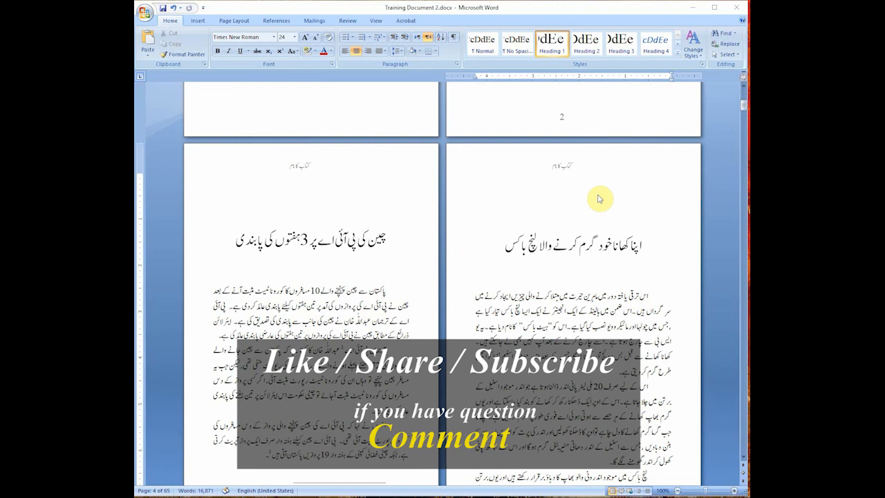
scroll(598, 199, down, 5)
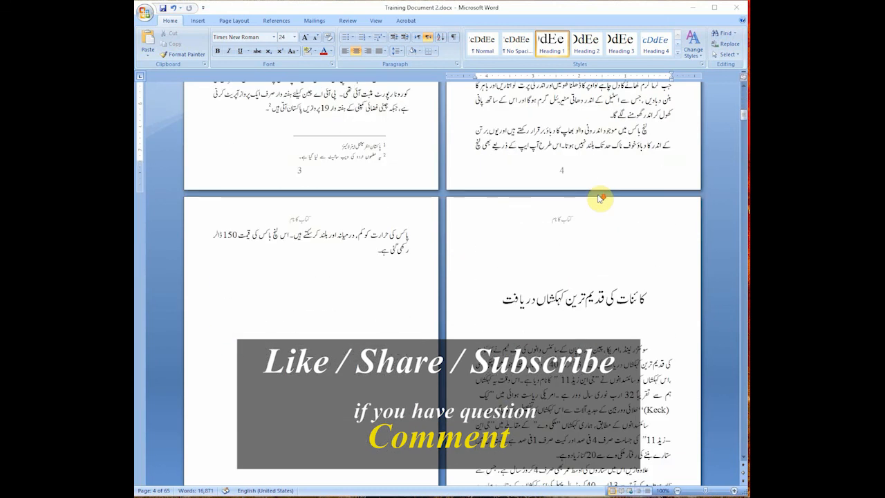